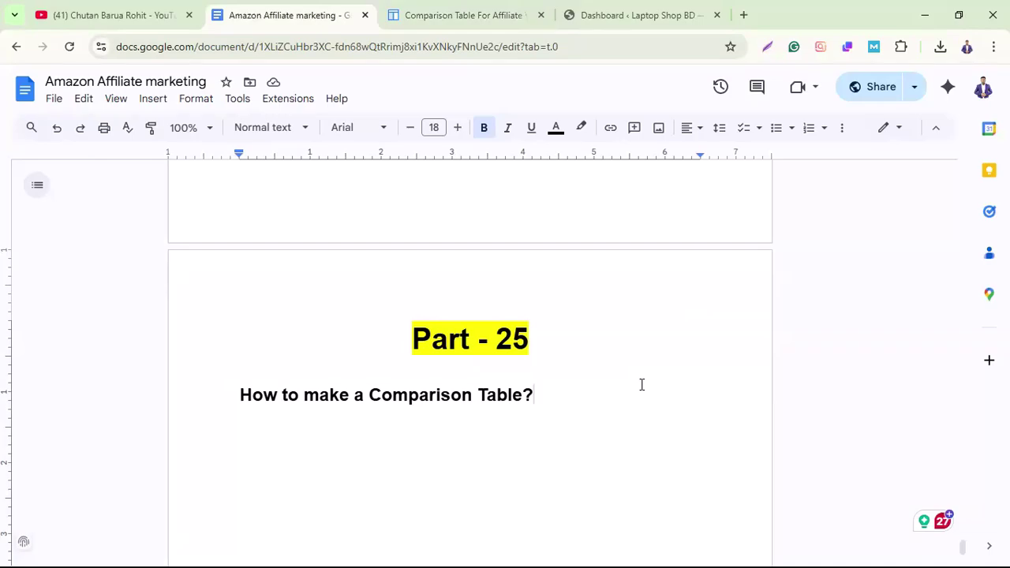
- Examine the Template 1 comparison table on affiliatable.io, including its image, product, features and price columns
{"action": "left_click", "coordinate": [496, 21]}
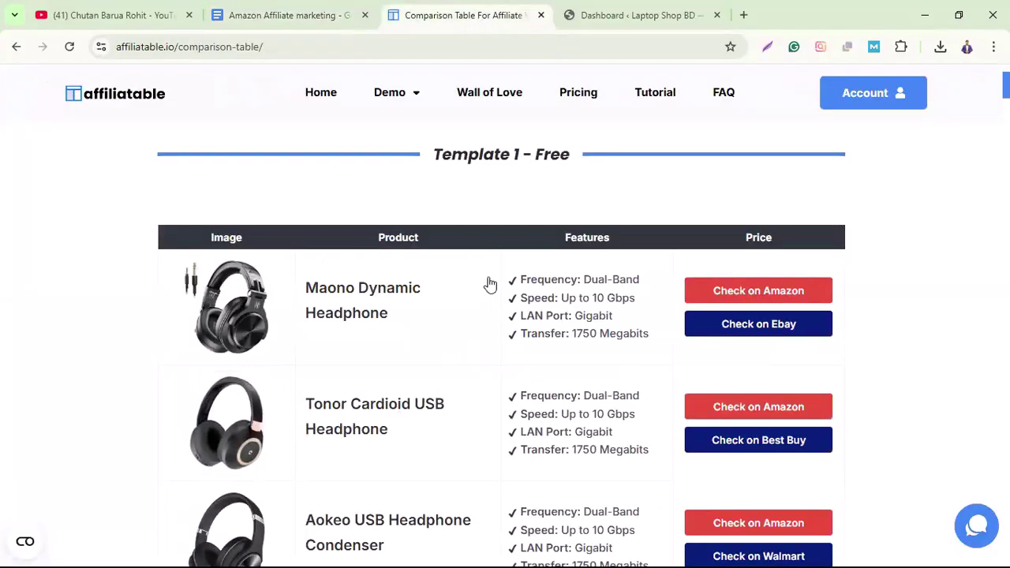
{"action": "scroll", "coordinate": [497, 280], "scroll_direction": "down", "scroll_amount": 2}
{"action": "scroll", "coordinate": [676, 376], "scroll_direction": "up", "scroll_amount": 2}
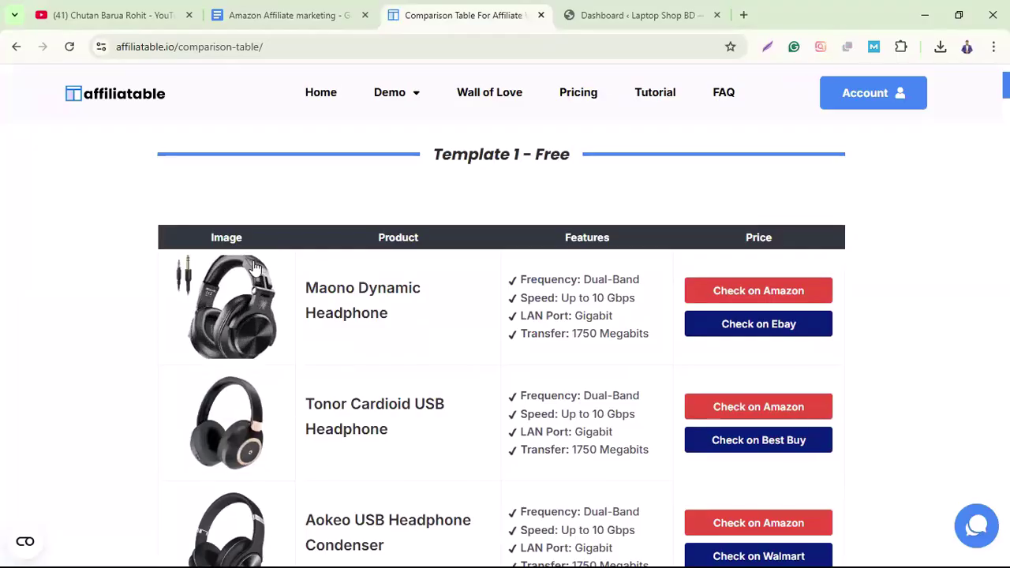
{"action": "scroll", "coordinate": [587, 403], "scroll_direction": "down", "scroll_amount": 5}
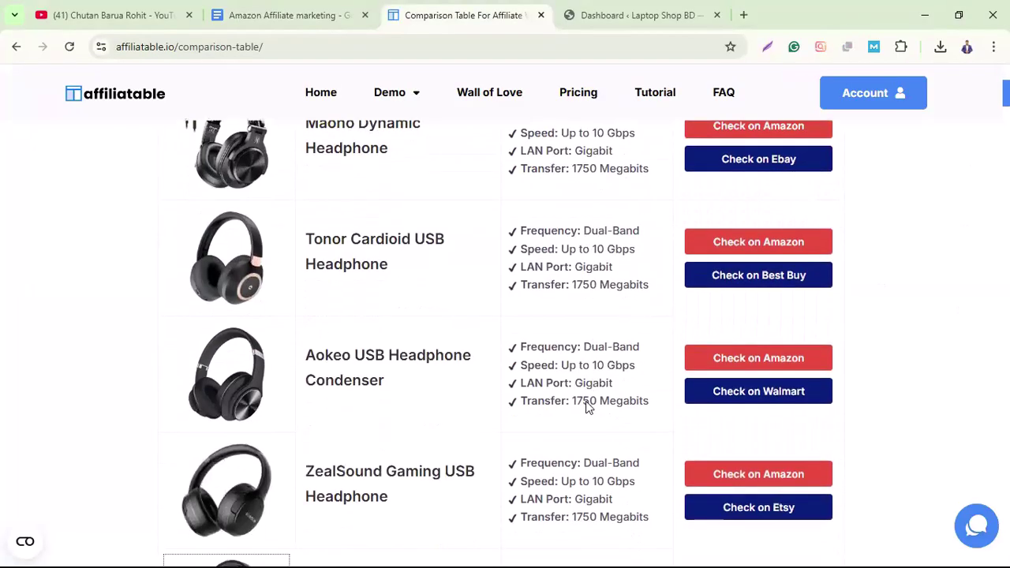
{"action": "scroll", "coordinate": [635, 465], "scroll_direction": "up", "scroll_amount": 5}
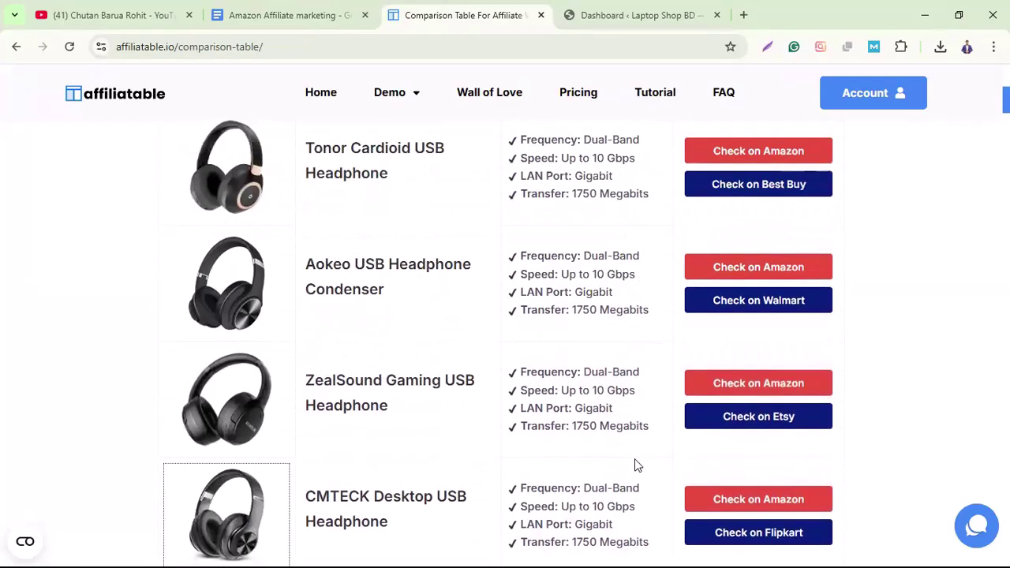
{"action": "scroll", "coordinate": [746, 449], "scroll_direction": "down", "scroll_amount": 2}
{"action": "scroll", "coordinate": [742, 449], "scroll_direction": "up", "scroll_amount": 2}
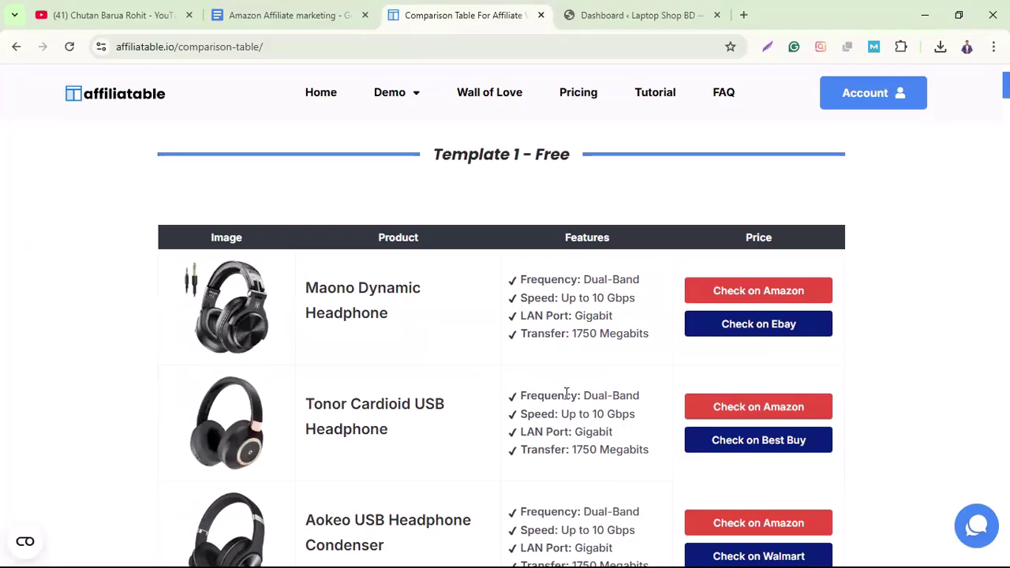
{"action": "scroll", "coordinate": [397, 419], "scroll_direction": "down", "scroll_amount": 1}
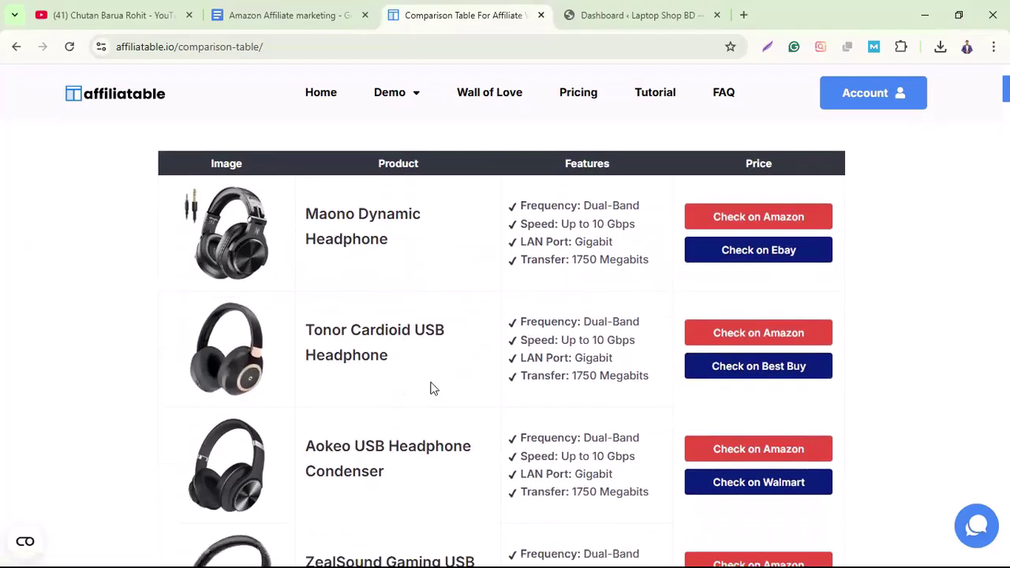
{"action": "scroll", "coordinate": [453, 404], "scroll_direction": "down", "scroll_amount": 5}
{"action": "scroll", "coordinate": [464, 413], "scroll_direction": "up", "scroll_amount": 5}
{"action": "scroll", "coordinate": [581, 412], "scroll_direction": "up", "scroll_amount": 1}
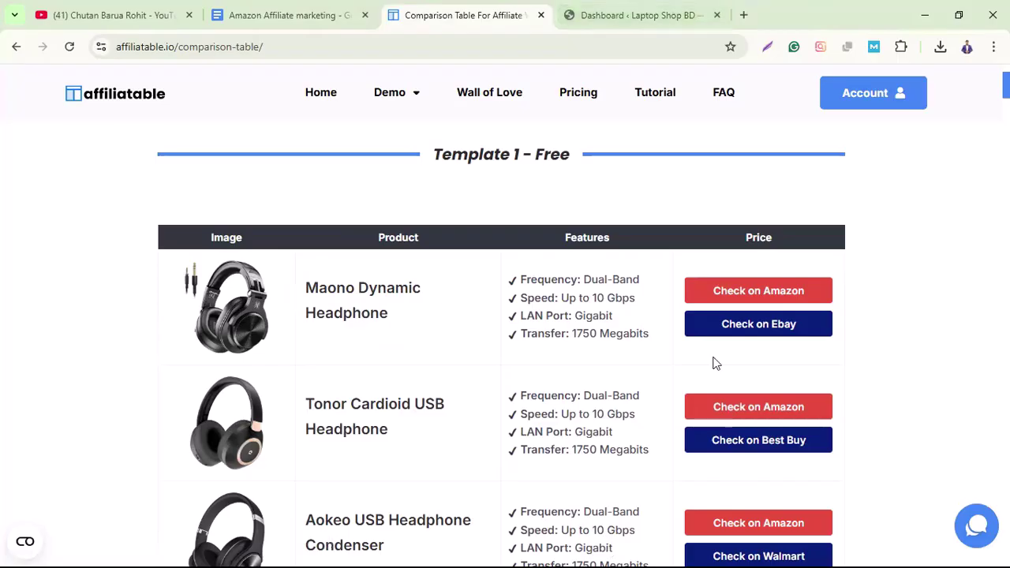
- Switch to the Laptop Shop BD WordPress dashboard and open WP Table Builder's new table page in a separate browser tab
{"action": "left_click", "coordinate": [609, 15]}
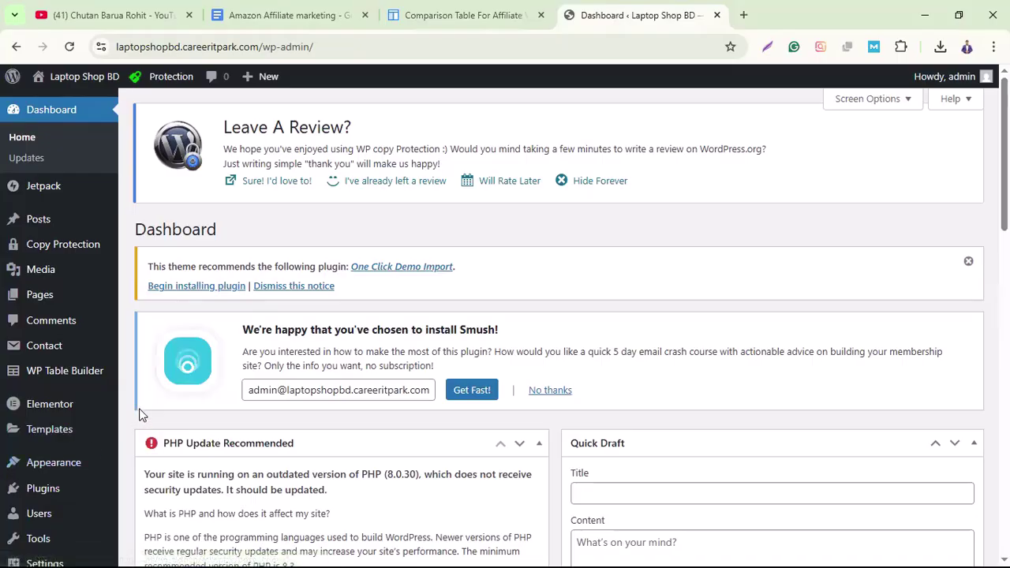
{"action": "mouse_move", "coordinate": [36, 380]}
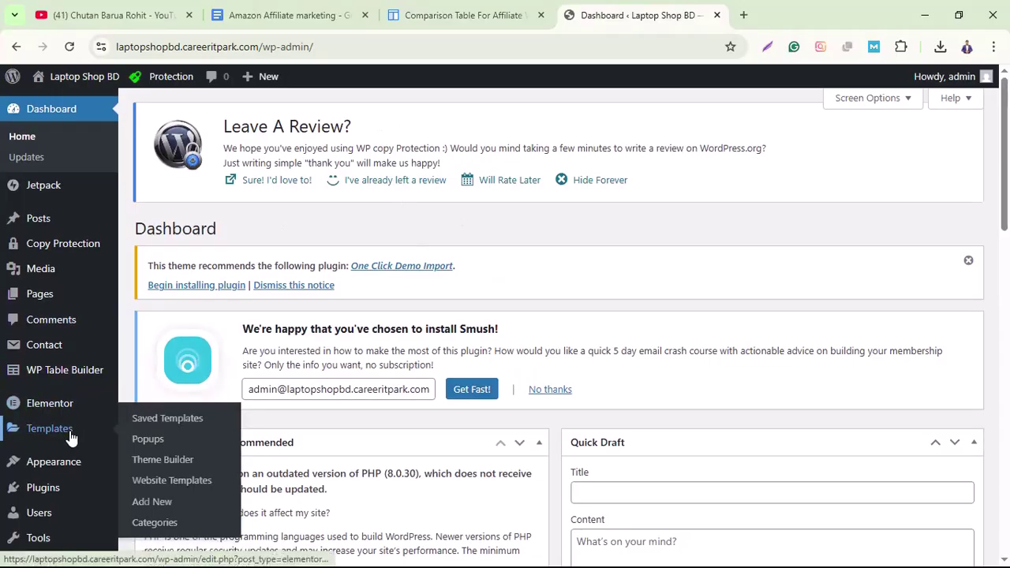
{"action": "scroll", "coordinate": [56, 259], "scroll_direction": "down", "scroll_amount": 2}
{"action": "mouse_move", "coordinate": [93, 259]}
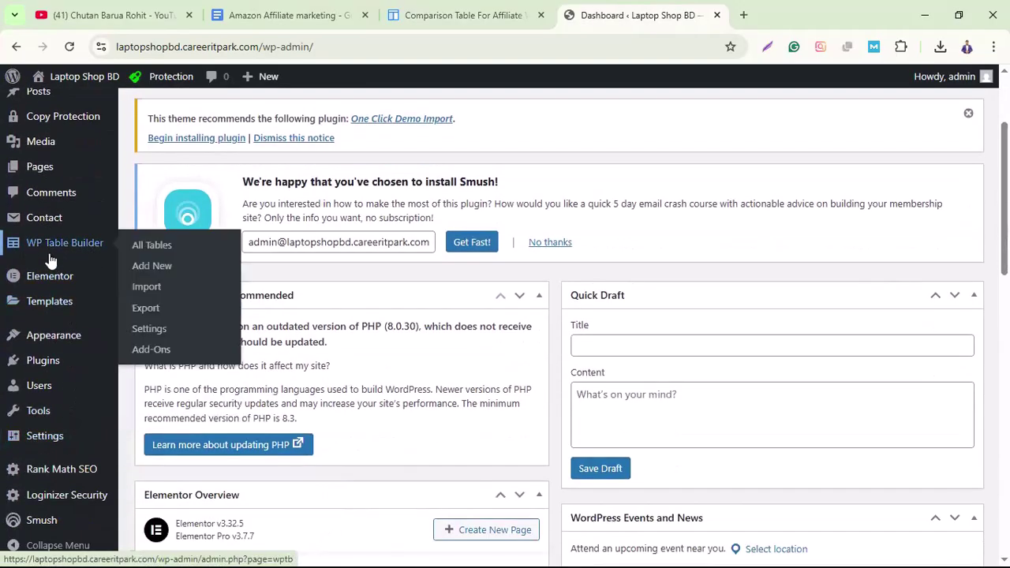
{"action": "mouse_move", "coordinate": [74, 534]}
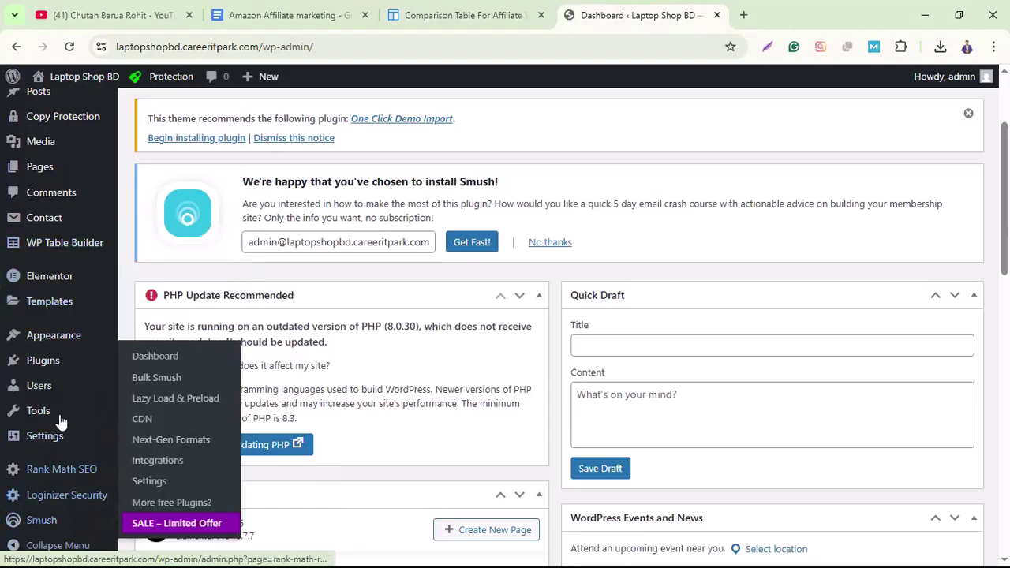
{"action": "mouse_move", "coordinate": [65, 404]}
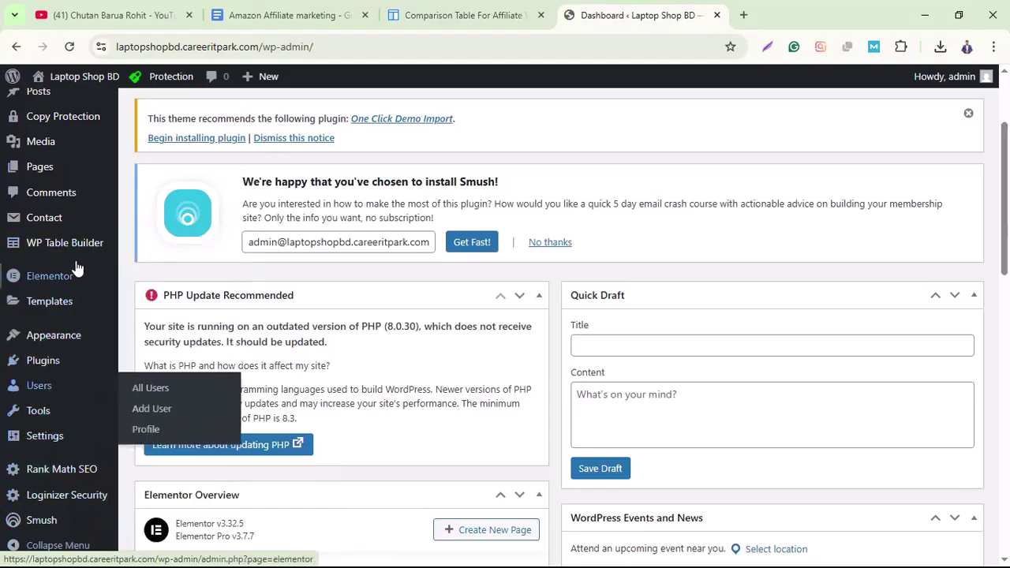
{"action": "mouse_move", "coordinate": [63, 300]}
{"action": "mouse_move", "coordinate": [69, 246]}
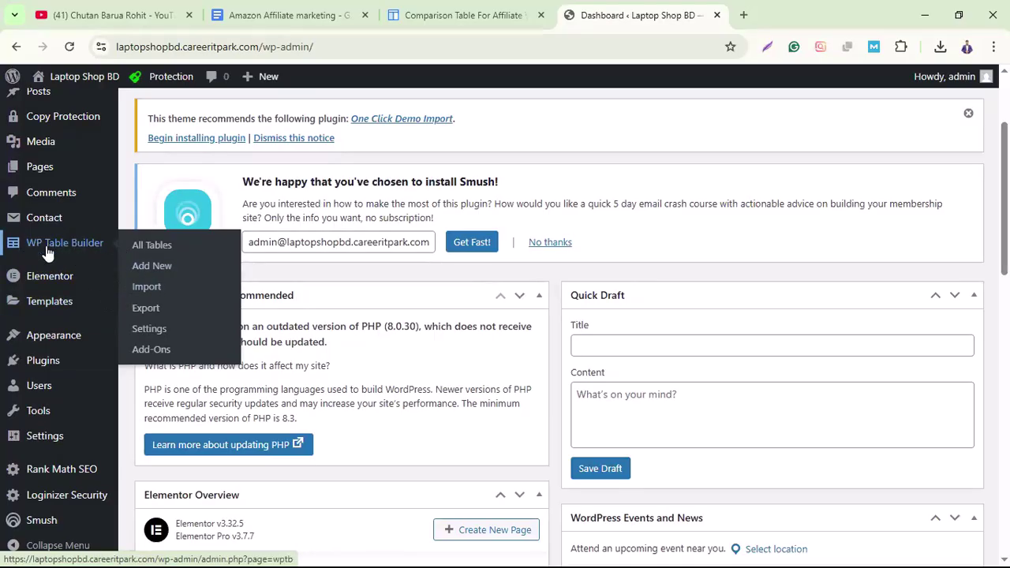
{"action": "right_click", "coordinate": [162, 275]}
{"action": "left_click", "coordinate": [189, 282]}
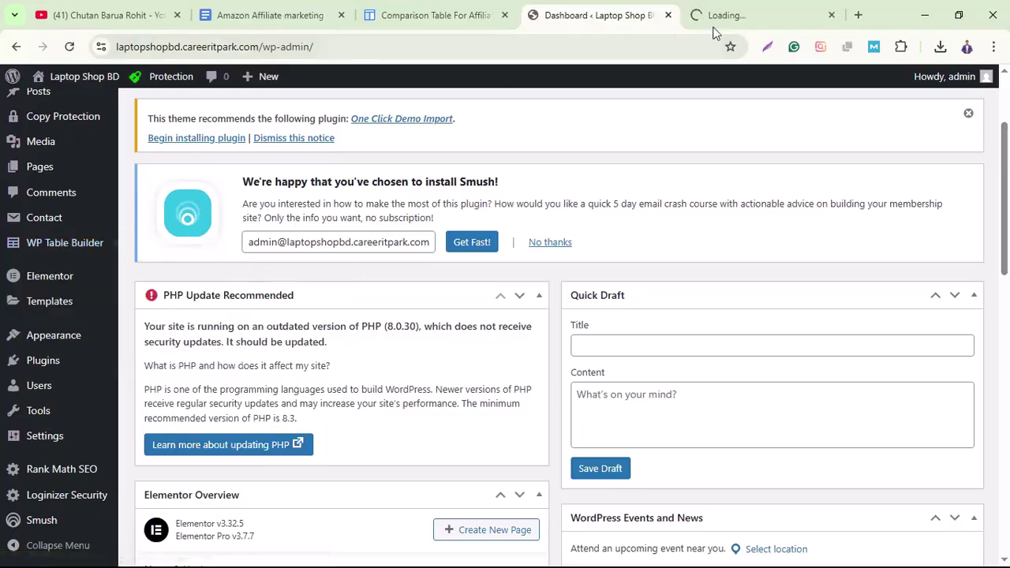
{"action": "left_click", "coordinate": [738, 17]}
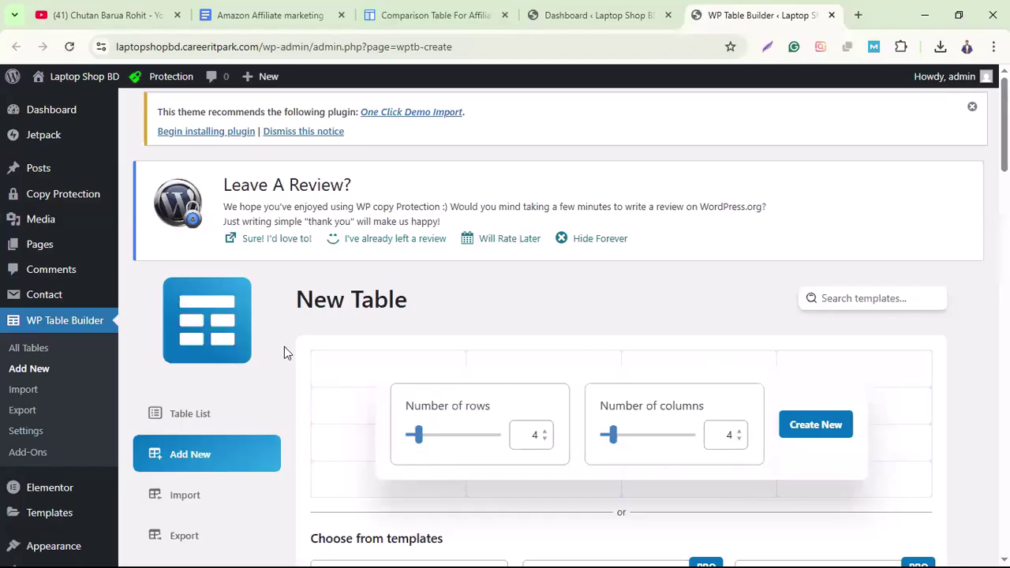
- Create a new blank table with 5 rows and 5 columns
{"action": "scroll", "coordinate": [777, 463], "scroll_direction": "down", "scroll_amount": 1}
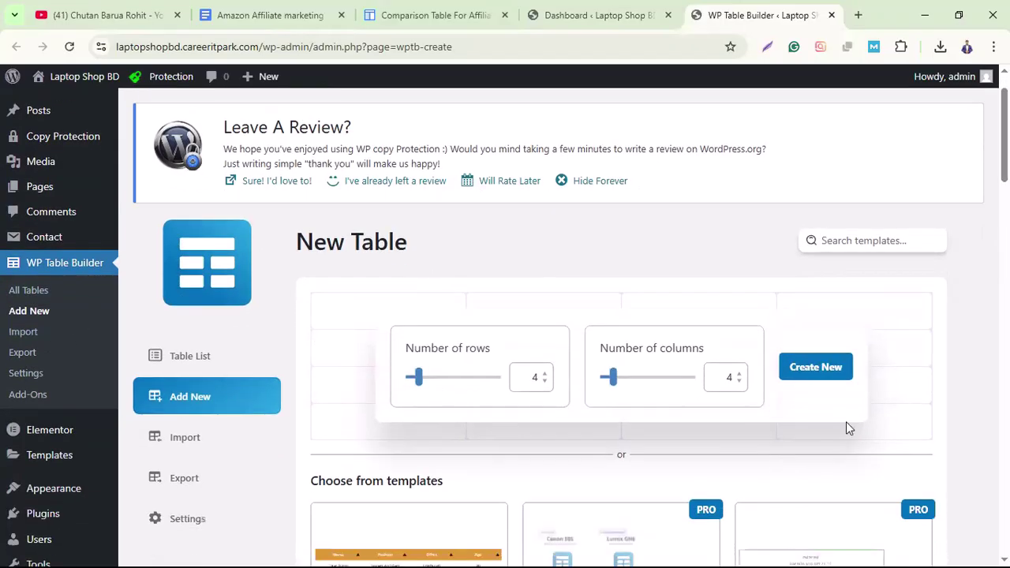
{"action": "scroll", "coordinate": [789, 467], "scroll_direction": "down", "scroll_amount": 1}
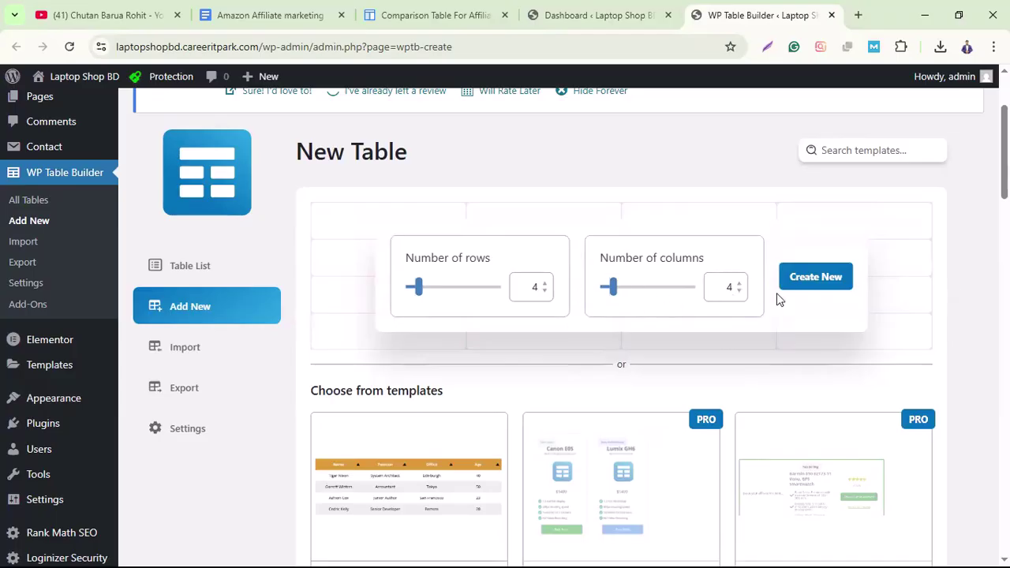
{"action": "left_click", "coordinate": [544, 284]}
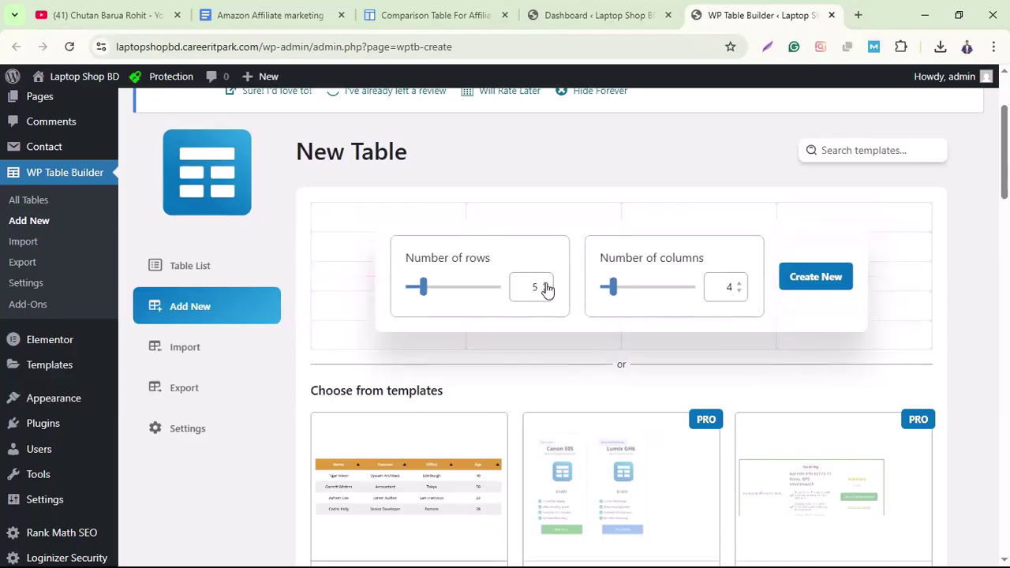
{"action": "left_click", "coordinate": [544, 284]}
{"action": "left_click", "coordinate": [545, 284]}
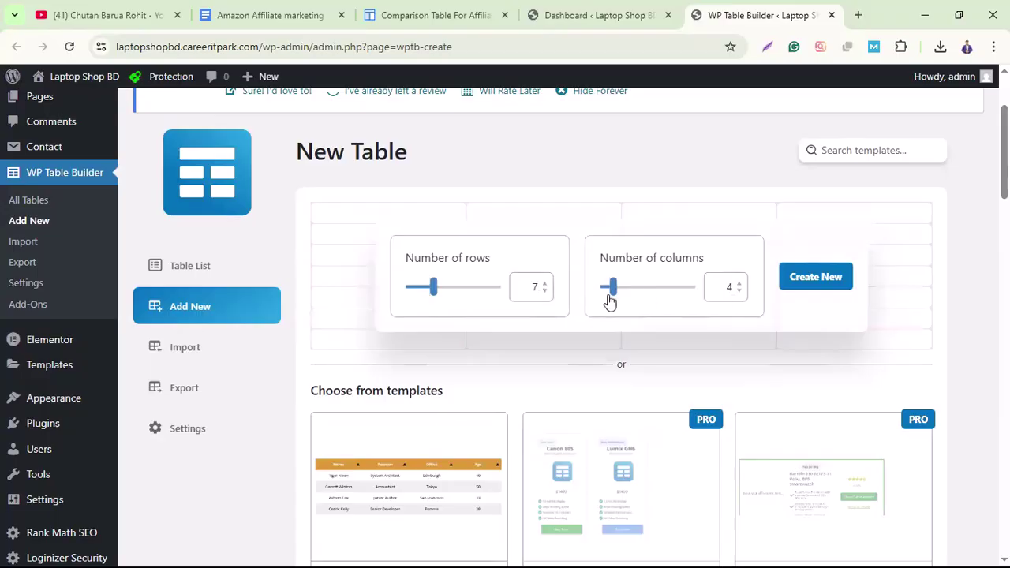
{"action": "left_click", "coordinate": [544, 291]}
{"action": "left_click", "coordinate": [544, 291]}
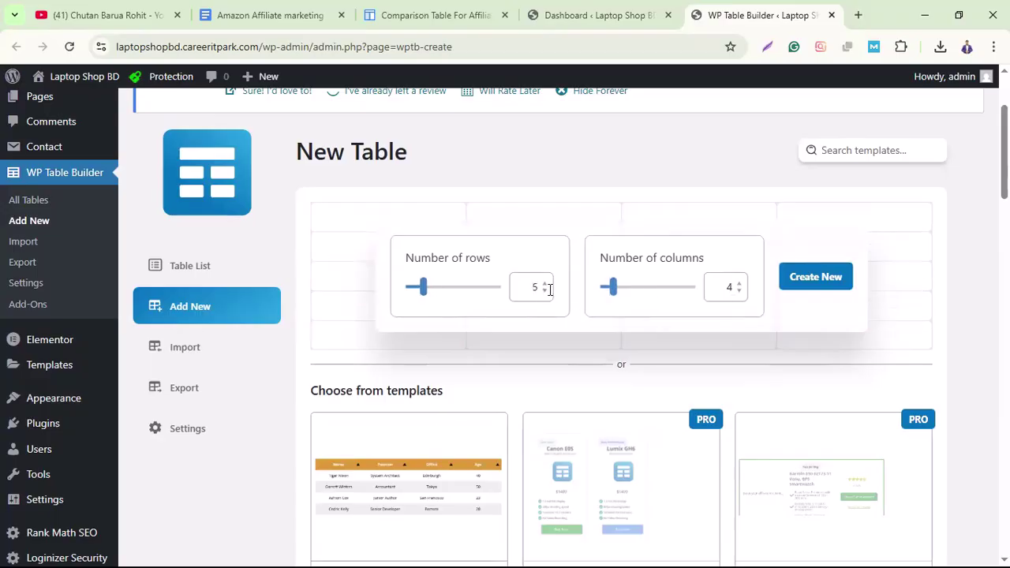
{"action": "left_click", "coordinate": [735, 282]}
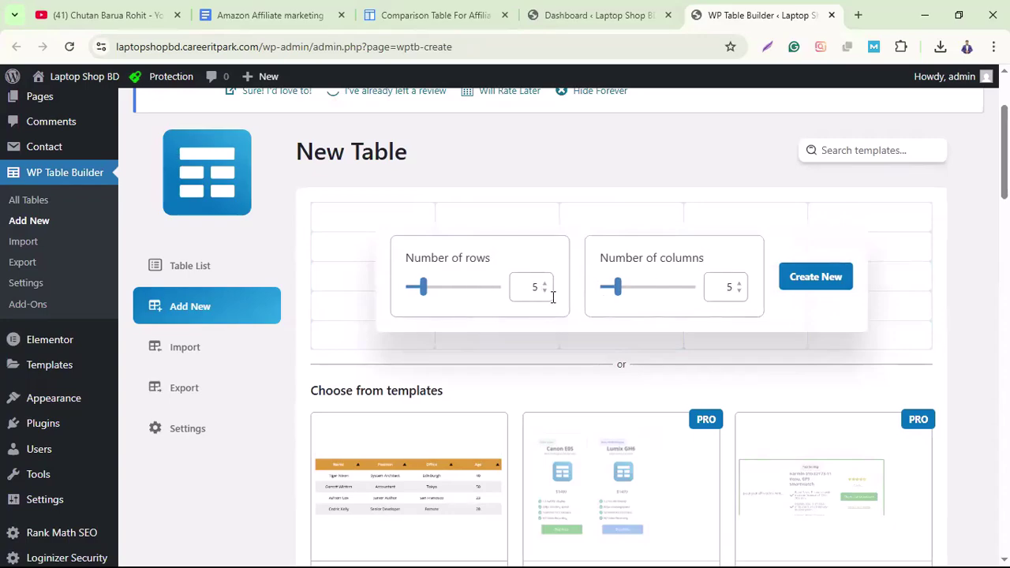
{"action": "left_click", "coordinate": [832, 286]}
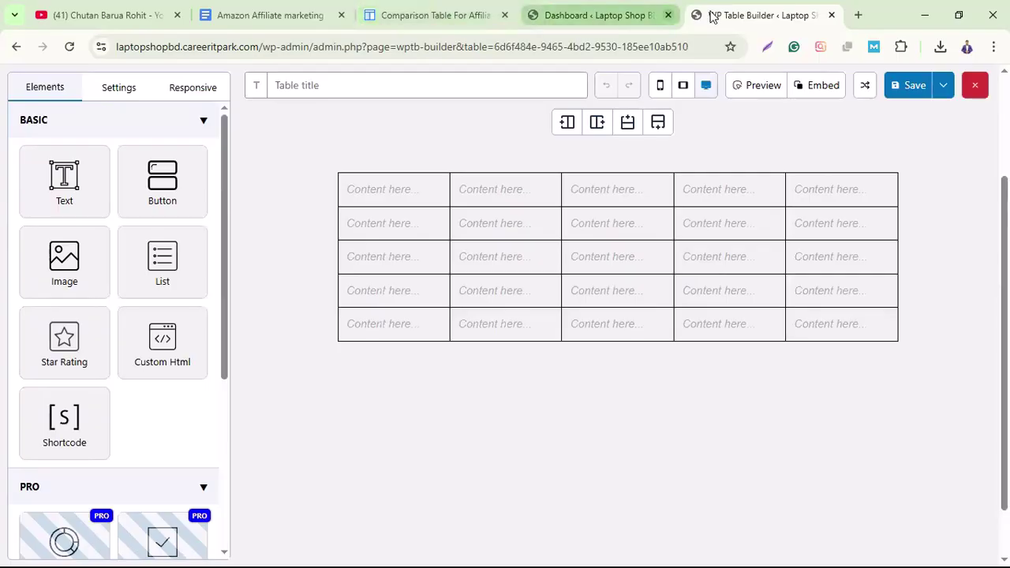
- Move the table builder tab next to the affiliatable.io tab, check the sample table's column layout, and return to the builder
{"action": "left_click_drag", "start_coordinate": [720, 17], "coordinate": [450, 33]}
{"action": "left_click", "coordinate": [438, 15]}
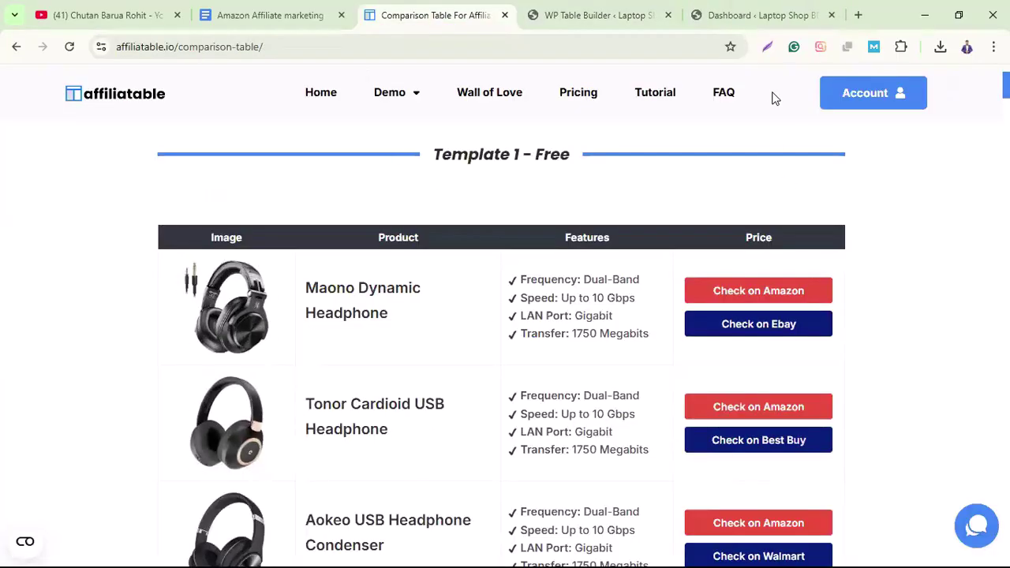
{"action": "left_click", "coordinate": [588, 16]}
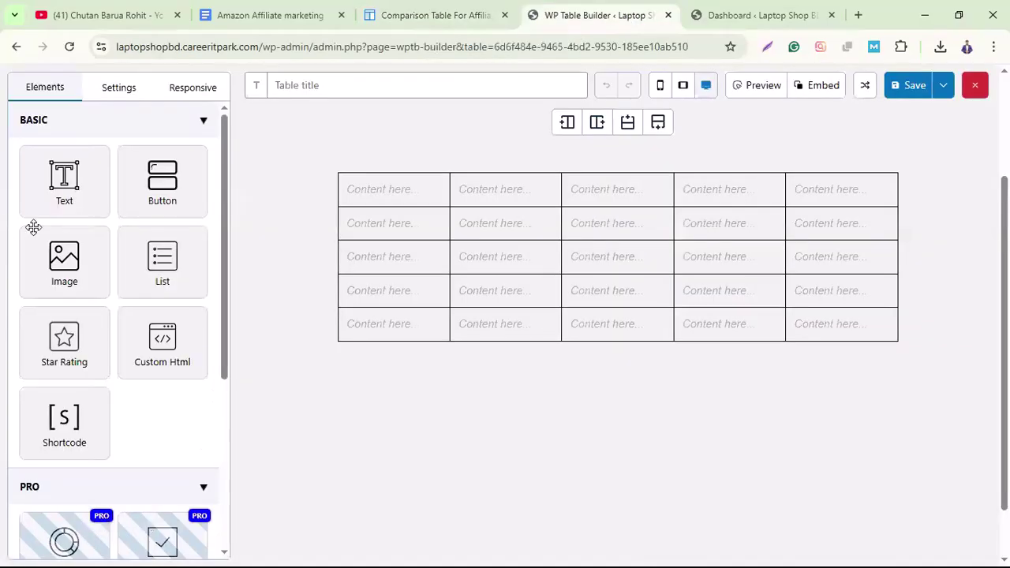
- Add image elements to the first-column cells of rows one and two, and delete the second row's leftover text element
{"action": "mouse_move", "coordinate": [56, 265]}
{"action": "left_mouse_down"}
{"action": "mouse_move", "coordinate": [374, 183]}
{"action": "mouse_move", "coordinate": [364, 181]}
{"action": "left_mouse_up"}
{"action": "mouse_move", "coordinate": [65, 272]}
{"action": "left_mouse_down"}
{"action": "mouse_move", "coordinate": [387, 329]}
{"action": "mouse_move", "coordinate": [394, 311]}
{"action": "left_mouse_up"}
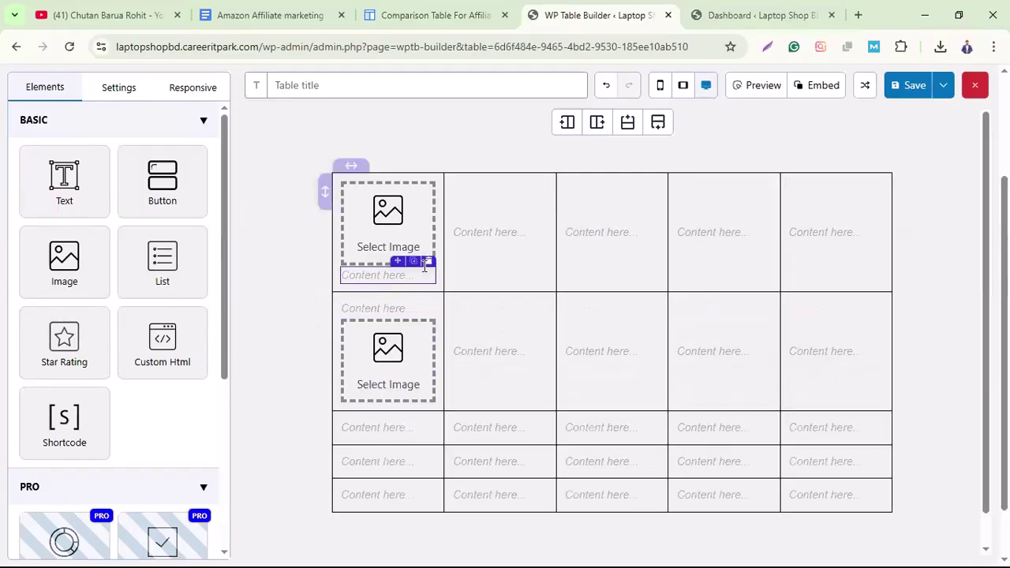
{"action": "mouse_move", "coordinate": [428, 325]}
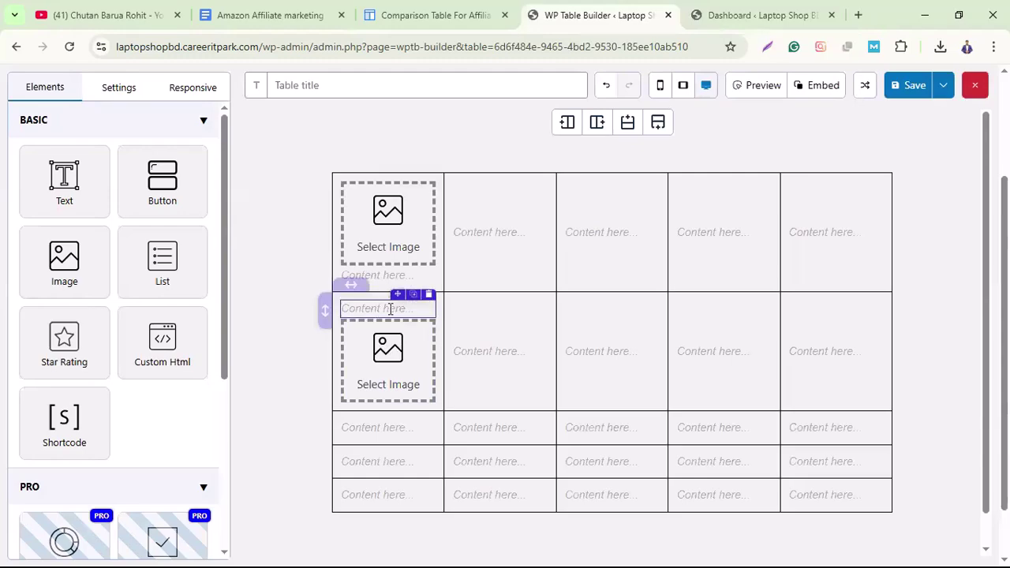
{"action": "left_click", "coordinate": [428, 294]}
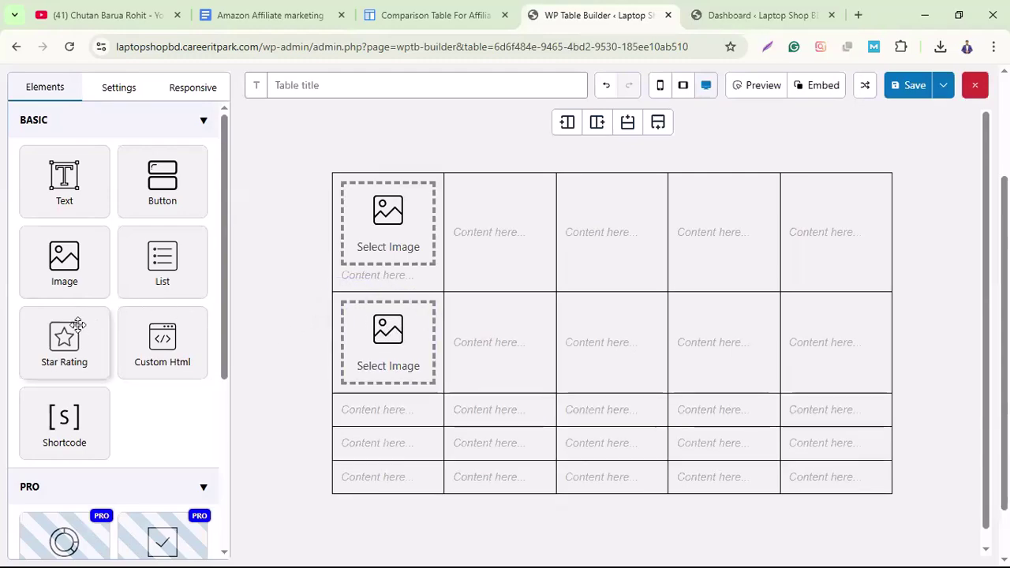
- Add image elements to the first-column cells of rows three, four and five, deleting the leftover text elements in rows three and four
{"action": "left_click_drag", "start_coordinate": [67, 266], "coordinate": [306, 347]}
{"action": "left_click_drag", "start_coordinate": [367, 392], "coordinate": [376, 395]}
{"action": "left_click", "coordinate": [427, 396]}
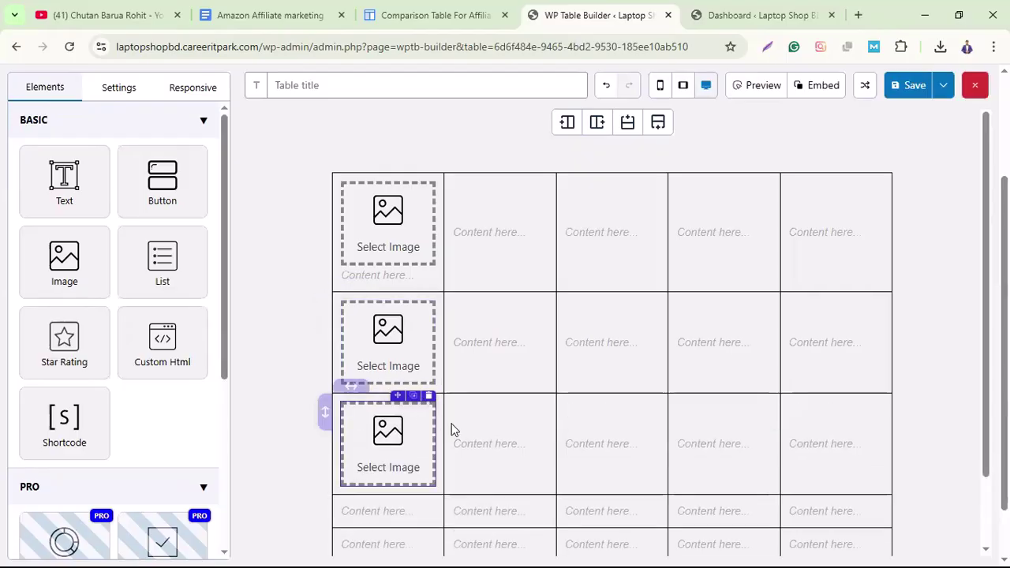
{"action": "scroll", "coordinate": [468, 426], "scroll_direction": "down", "scroll_amount": 2}
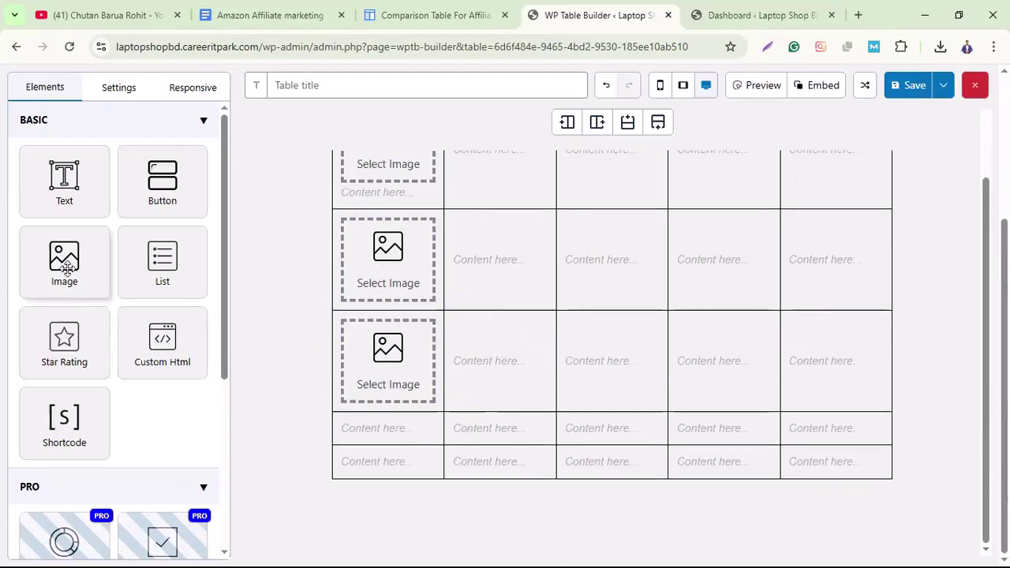
{"action": "mouse_move", "coordinate": [64, 260]}
{"action": "left_mouse_down"}
{"action": "mouse_move", "coordinate": [316, 347]}
{"action": "mouse_move", "coordinate": [363, 411]}
{"action": "left_mouse_up"}
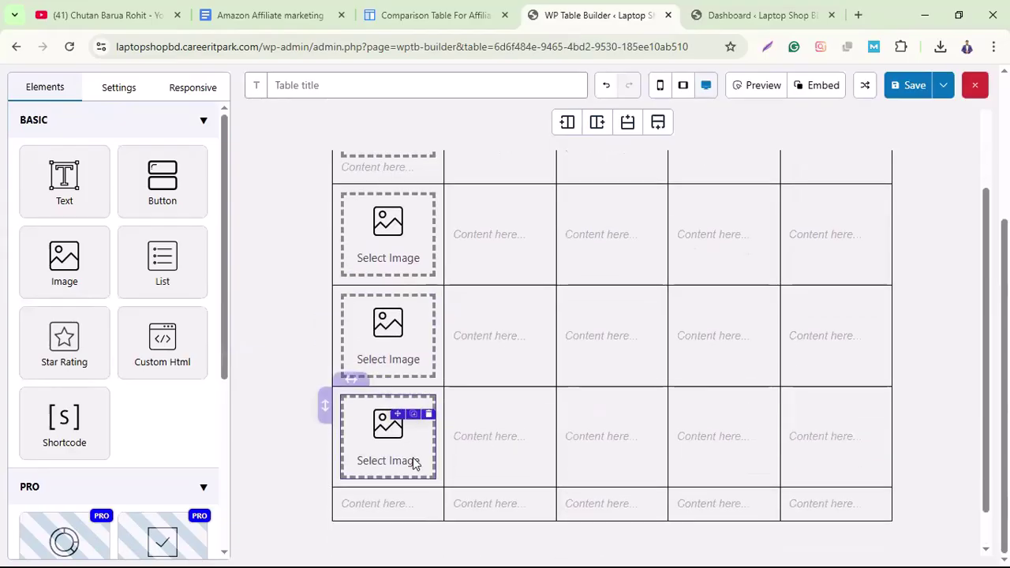
{"action": "left_click", "coordinate": [428, 414]}
{"action": "left_click_drag", "start_coordinate": [61, 266], "coordinate": [384, 450]}
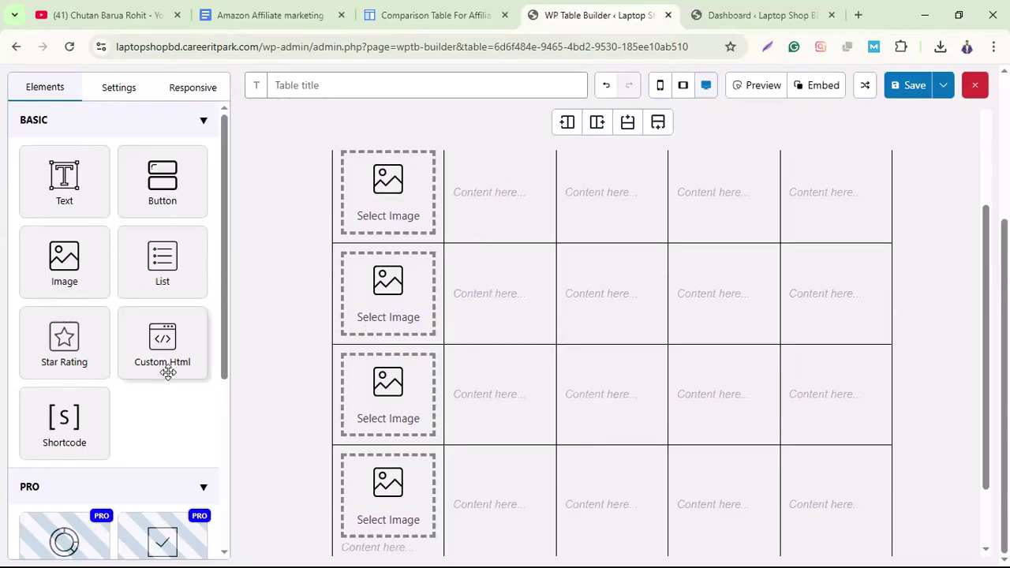
- Upload 71h1F4weqRL._AC_SL1500_ from Downloads as the row one image and delete the leftover text element beneath it
{"action": "scroll", "coordinate": [175, 436], "scroll_direction": "down", "scroll_amount": 5}
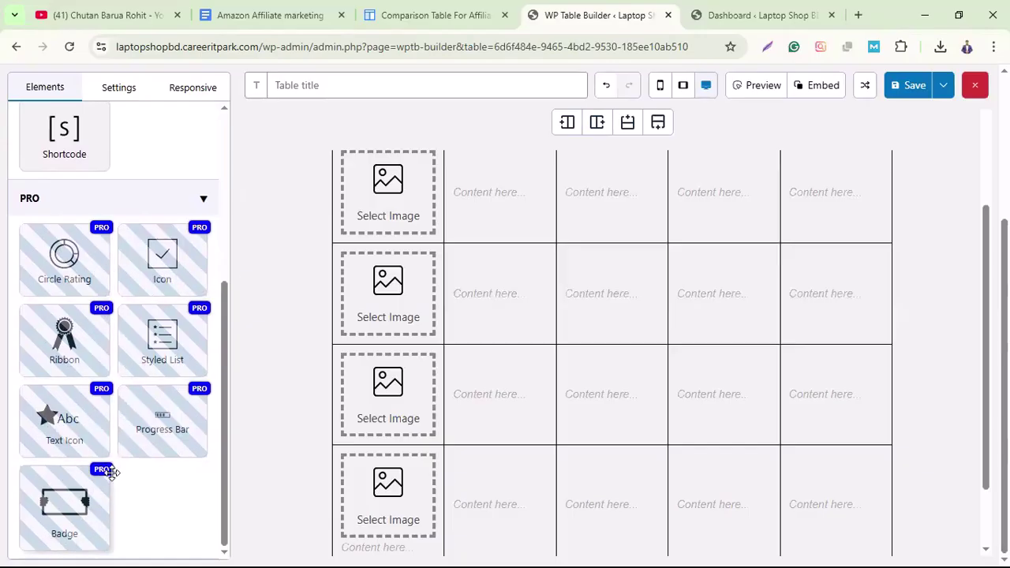
{"action": "scroll", "coordinate": [119, 394], "scroll_direction": "up", "scroll_amount": 4}
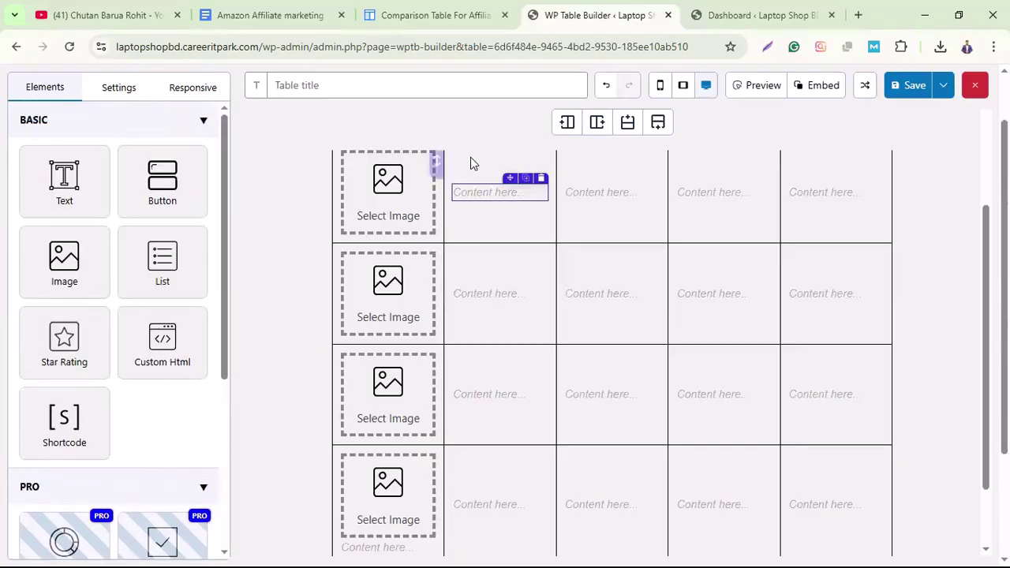
{"action": "scroll", "coordinate": [677, 276], "scroll_direction": "up", "scroll_amount": 2}
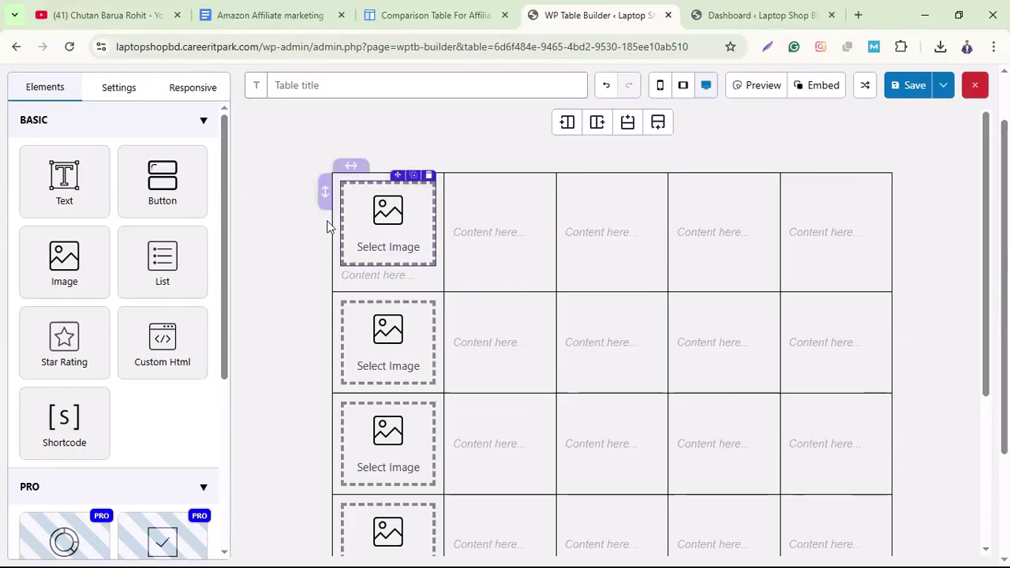
{"action": "left_click", "coordinate": [383, 216]}
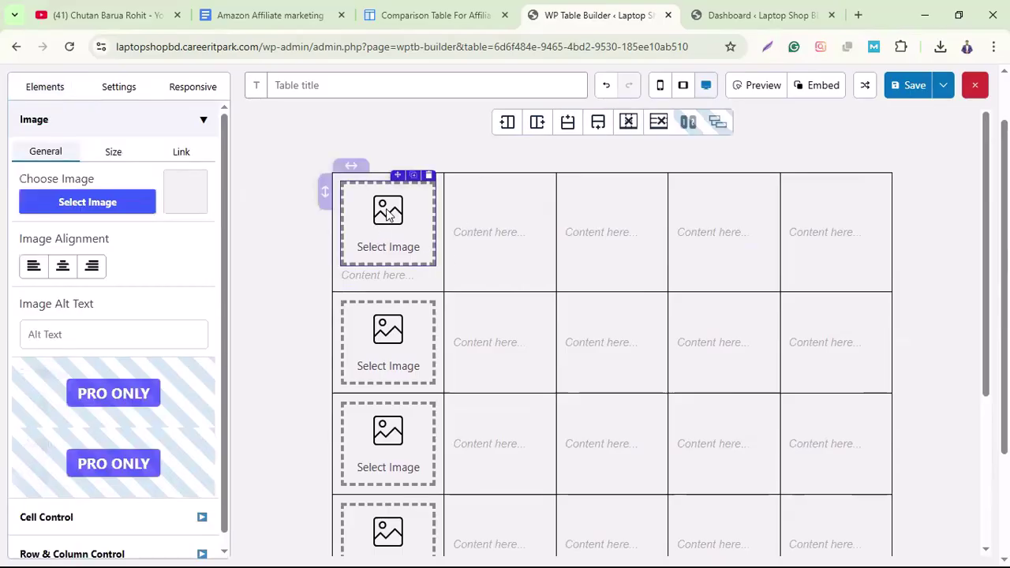
{"action": "left_click", "coordinate": [87, 203]}
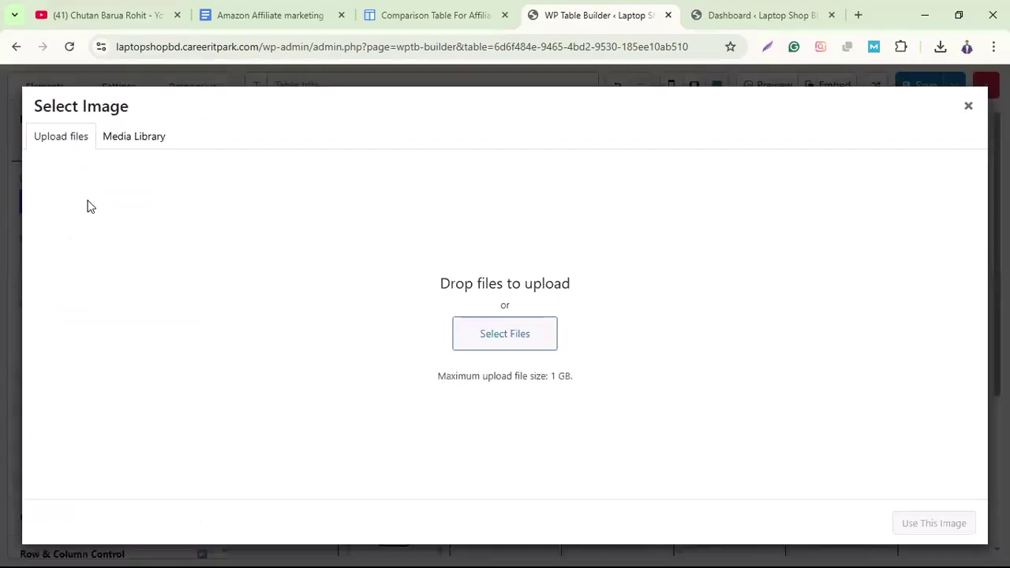
{"action": "left_click", "coordinate": [498, 340]}
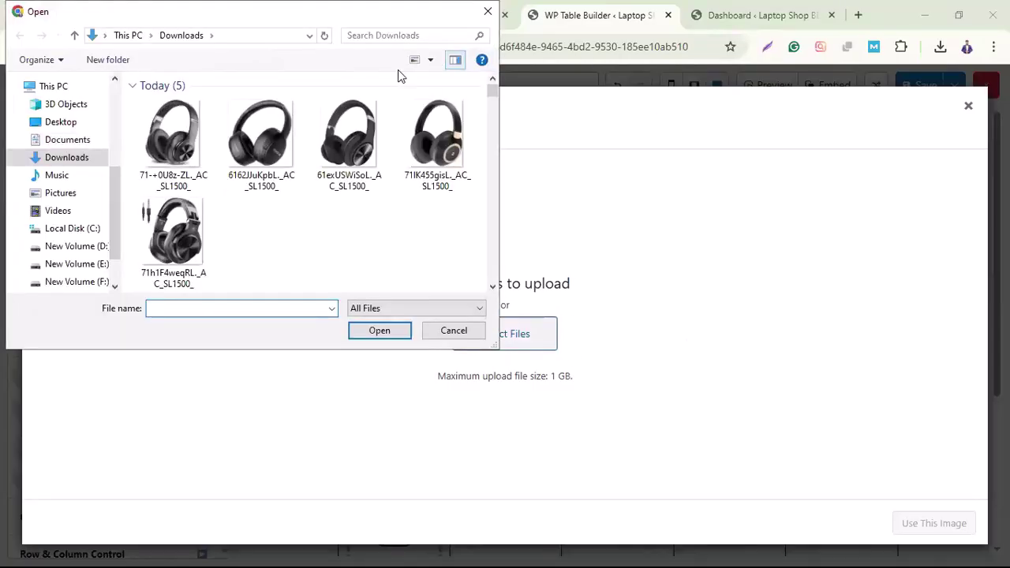
{"action": "left_click", "coordinate": [200, 255]}
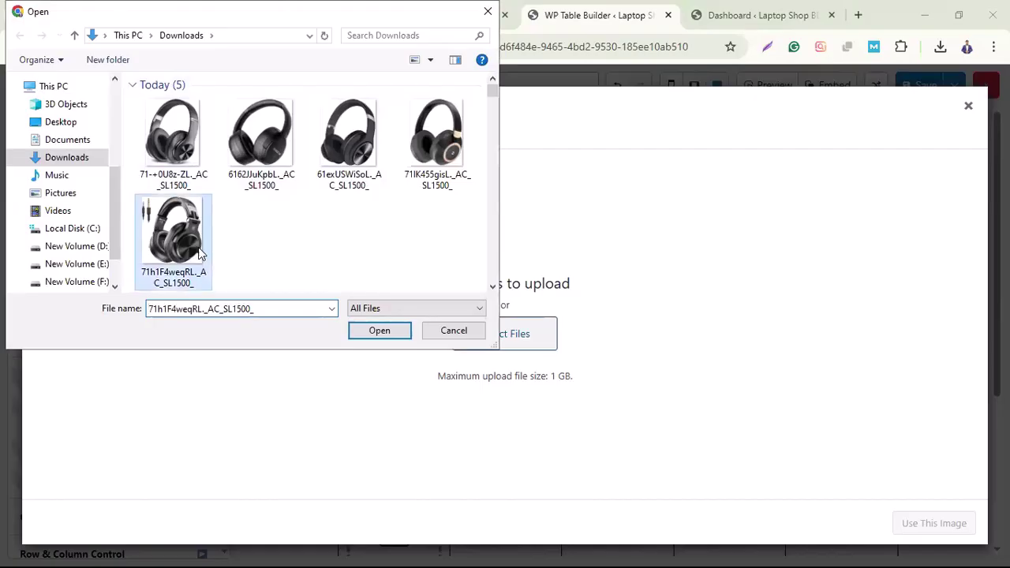
{"action": "left_click", "coordinate": [386, 331]}
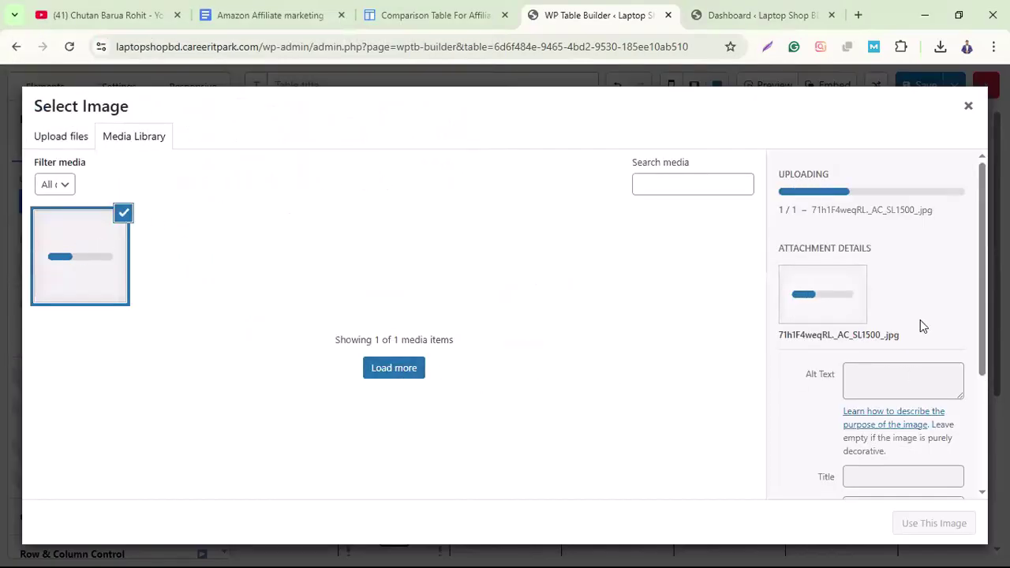
{"action": "left_click", "coordinate": [932, 524]}
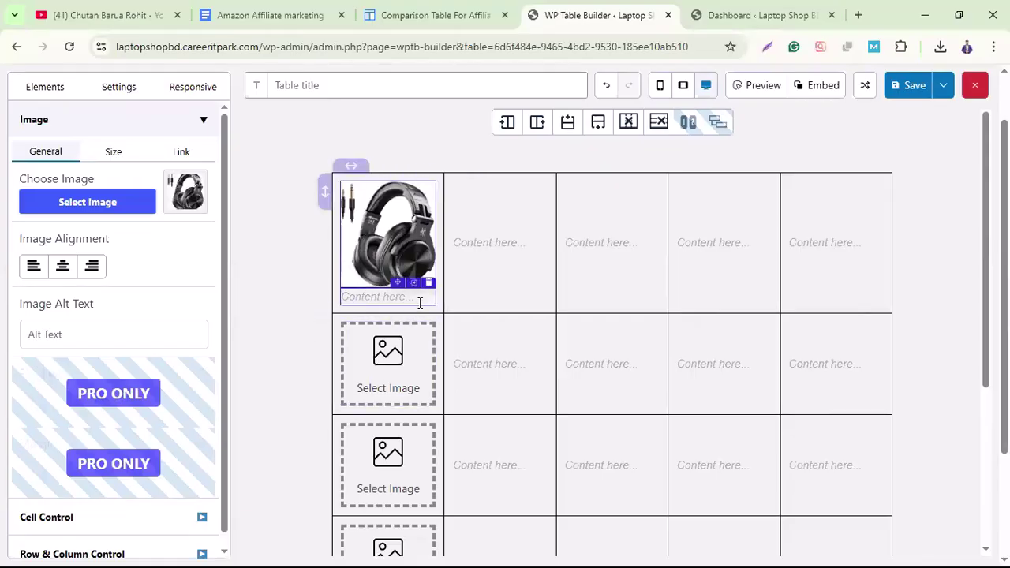
{"action": "left_click", "coordinate": [426, 284]}
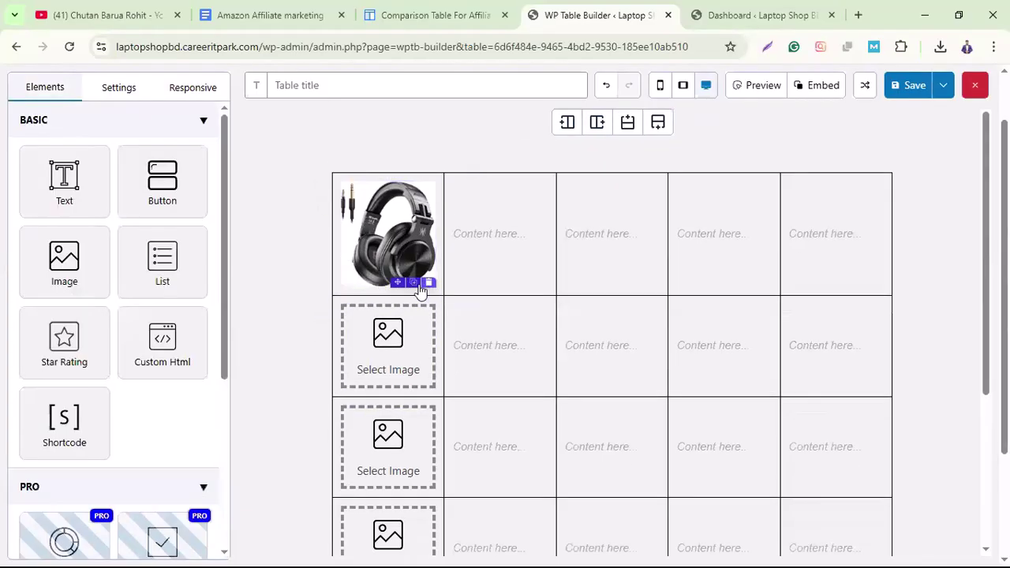
- Upload 71IK455gisL._AC_SL1500_ from Downloads and use it for the image element in row two
{"action": "left_click", "coordinate": [393, 337]}
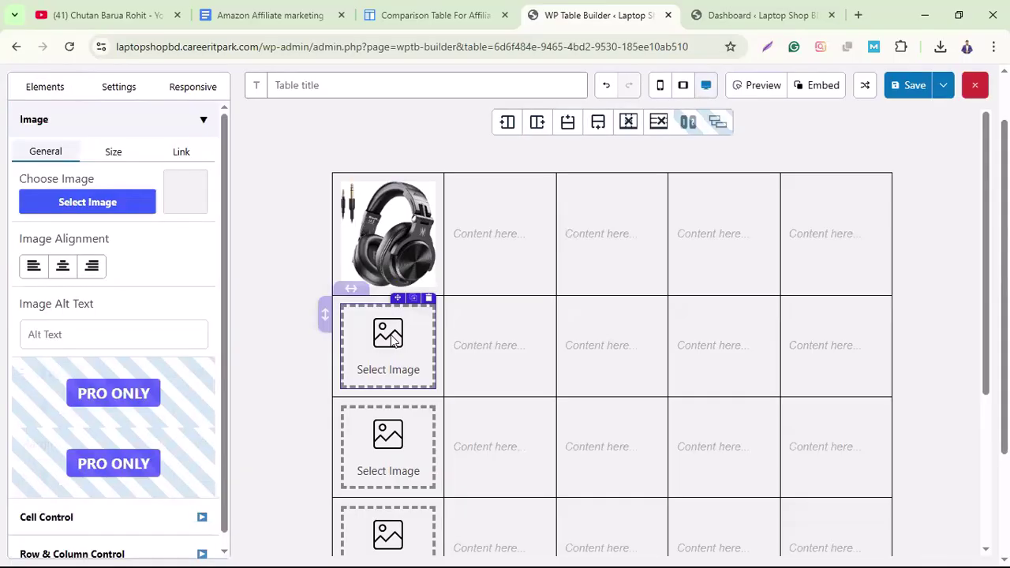
{"action": "left_click", "coordinate": [114, 206]}
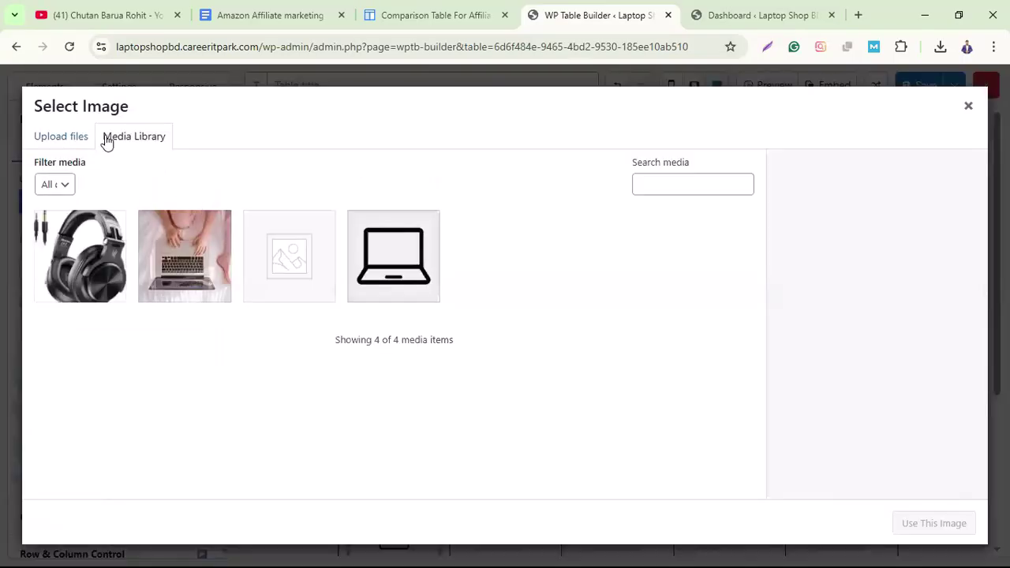
{"action": "left_click", "coordinate": [66, 137]}
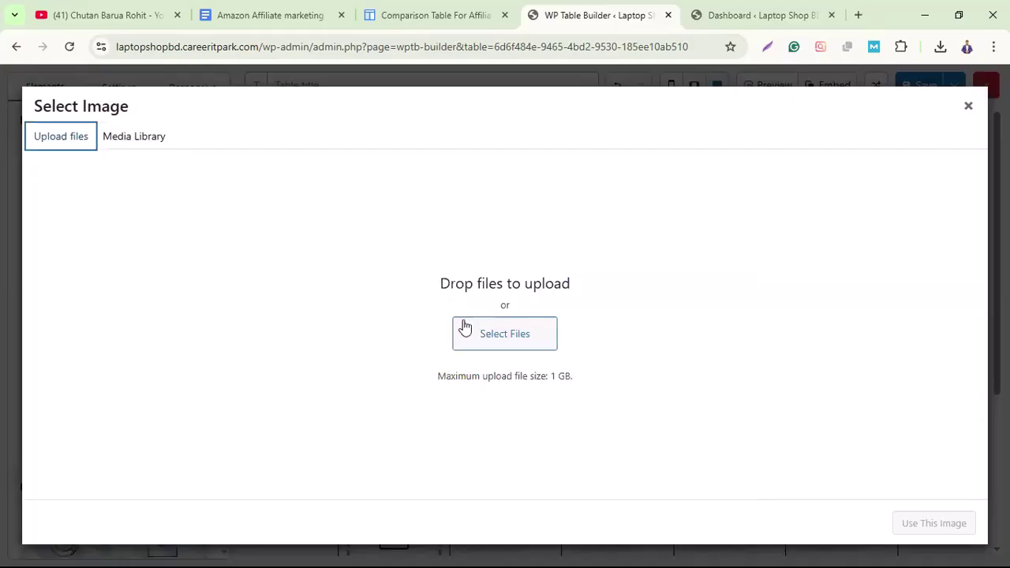
{"action": "left_click", "coordinate": [482, 343]}
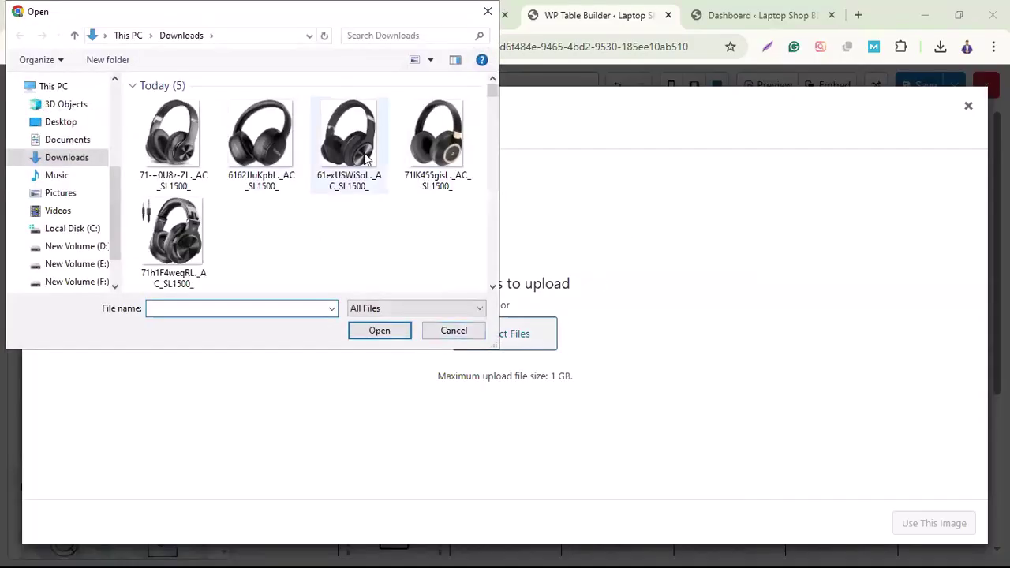
{"action": "left_click", "coordinate": [436, 134]}
{"action": "left_click", "coordinate": [387, 333]}
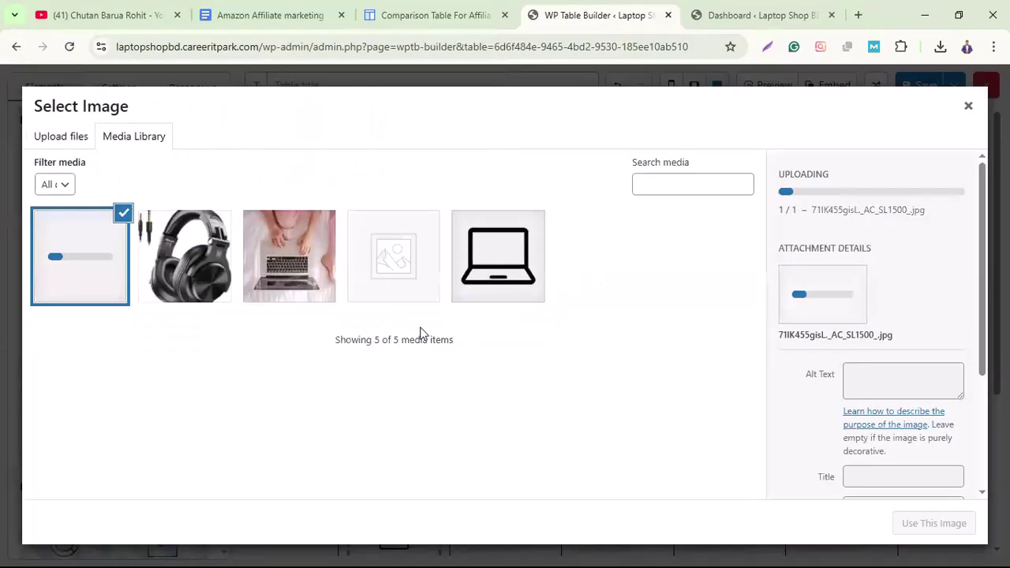
{"action": "left_click", "coordinate": [930, 526]}
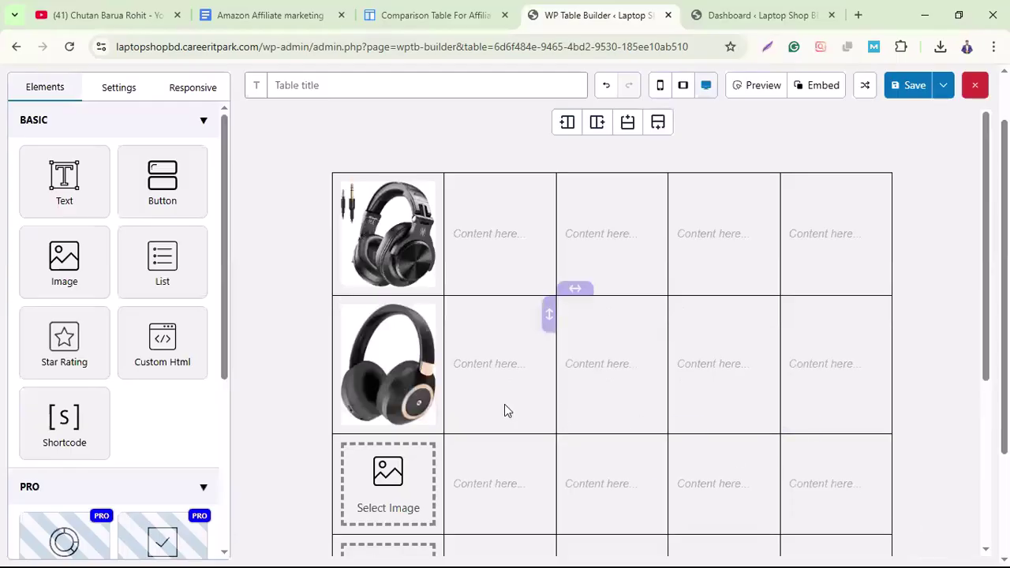
- Upload 61exUSWiSoL._AC_SL1500_ from Downloads and use it for the image element in row three
{"action": "scroll", "coordinate": [473, 467], "scroll_direction": "down", "scroll_amount": 1}
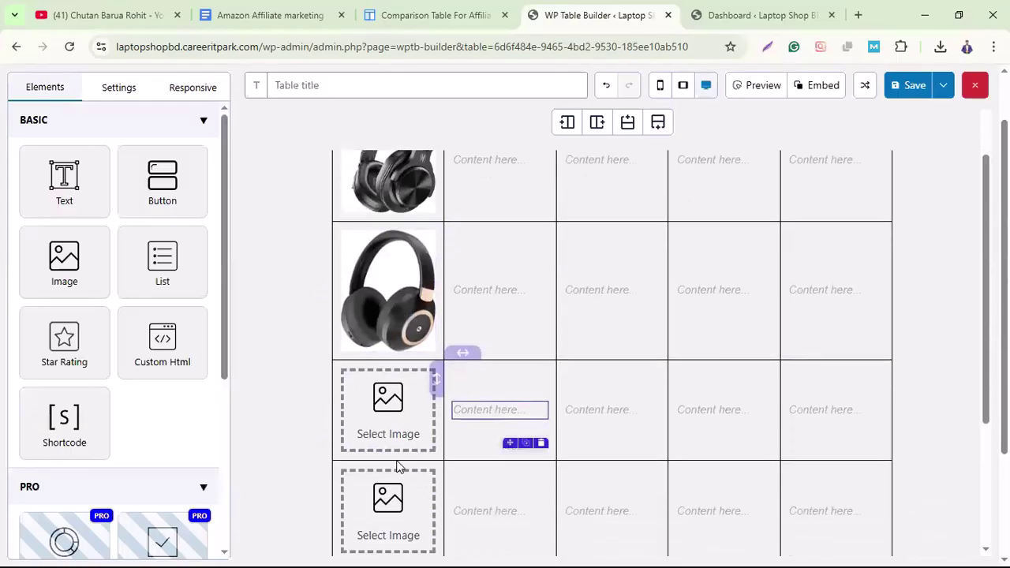
{"action": "left_click", "coordinate": [402, 417]}
{"action": "left_click", "coordinate": [49, 209]}
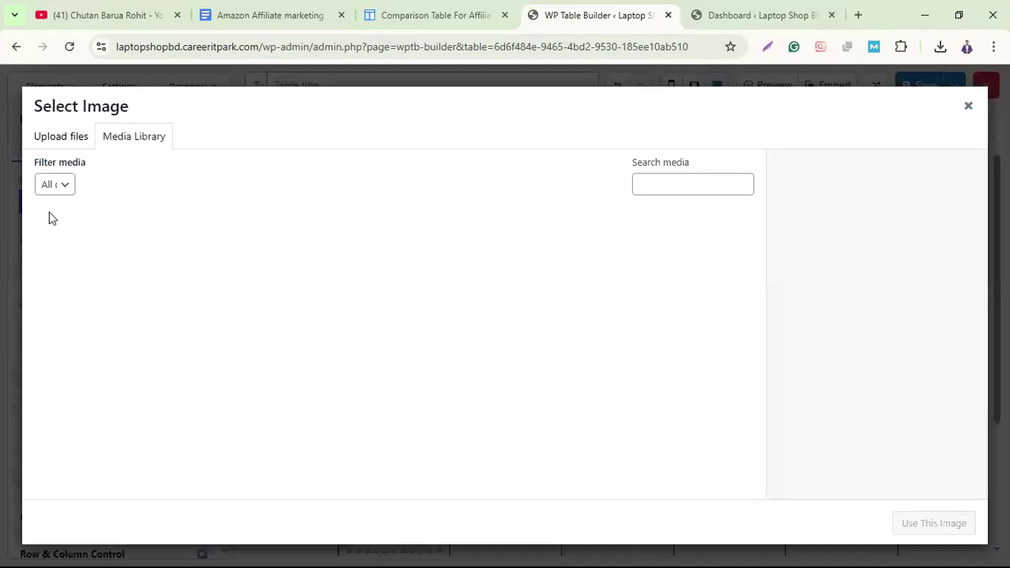
{"action": "left_click", "coordinate": [63, 136]}
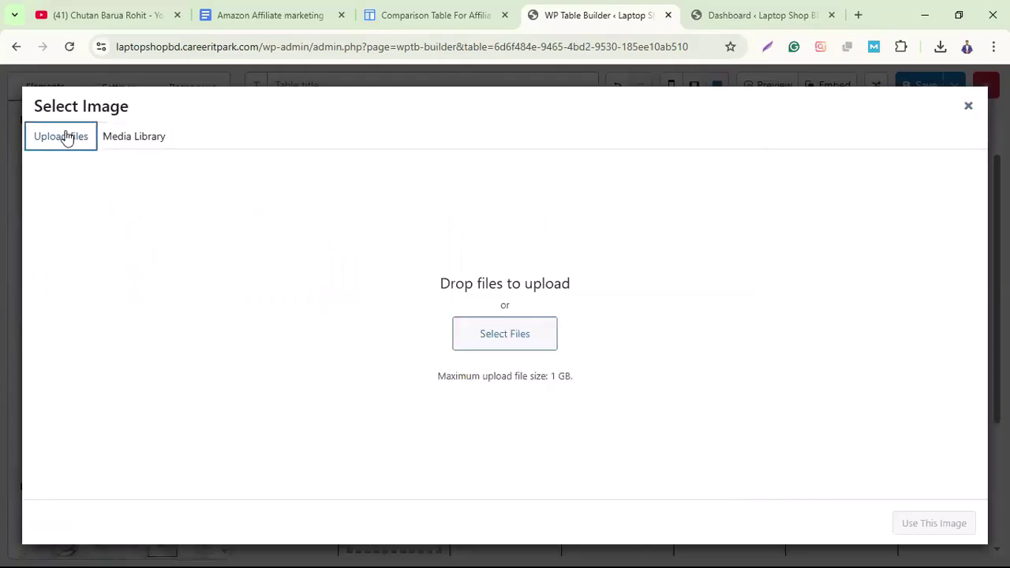
{"action": "left_click", "coordinate": [504, 332]}
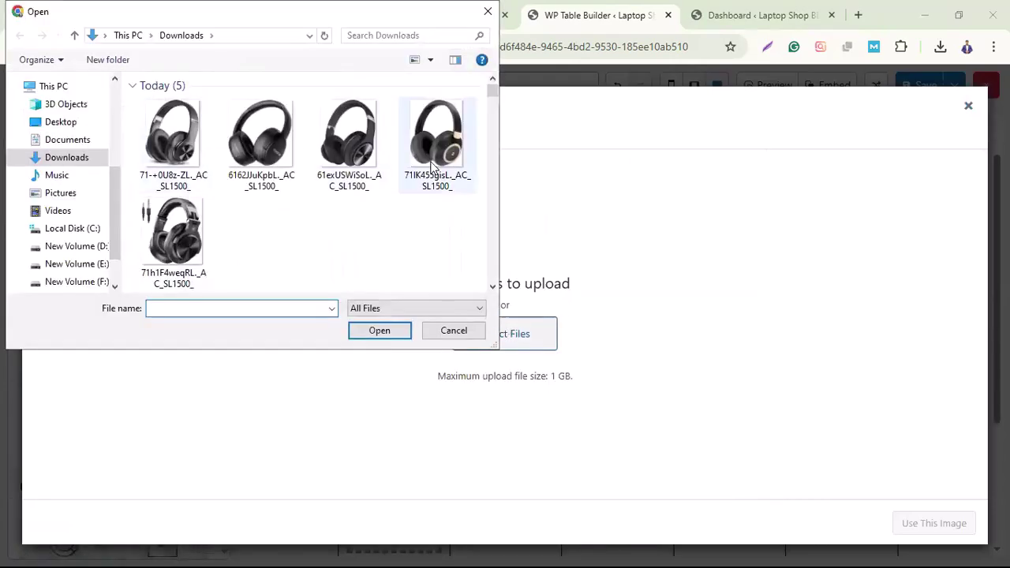
{"action": "left_click", "coordinate": [367, 154]}
{"action": "left_click", "coordinate": [395, 337]}
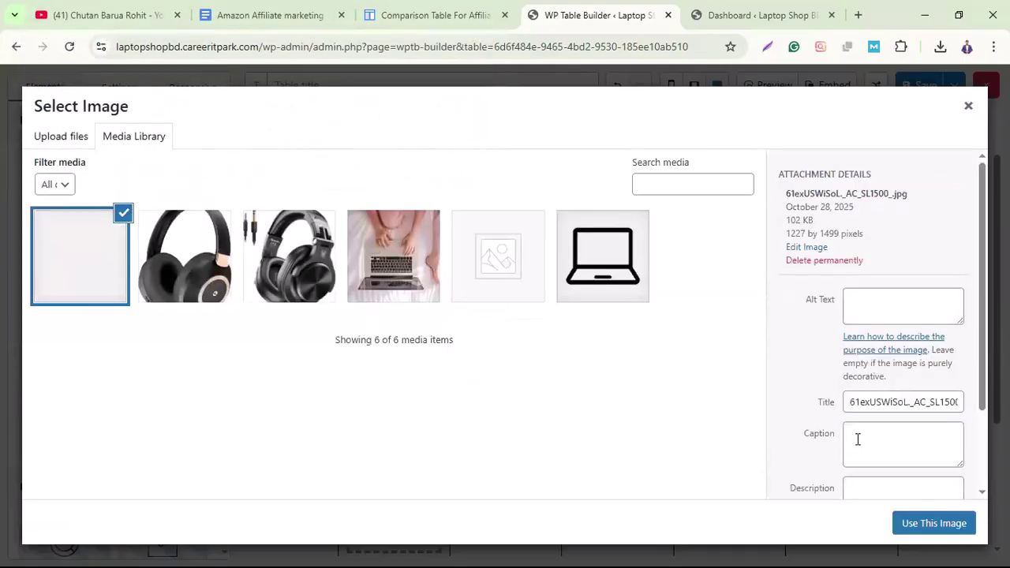
{"action": "left_click", "coordinate": [925, 527]}
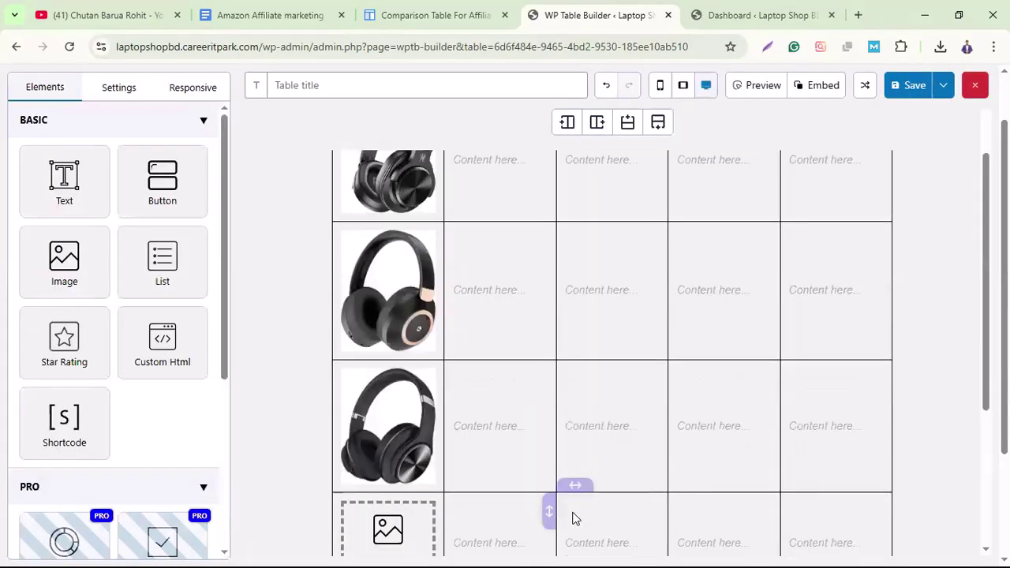
- Upload 6162JJuKpbL._AC_SL1500_ from Downloads and use it for the image element in row four
{"action": "scroll", "coordinate": [360, 318], "scroll_direction": "down", "scroll_amount": 3}
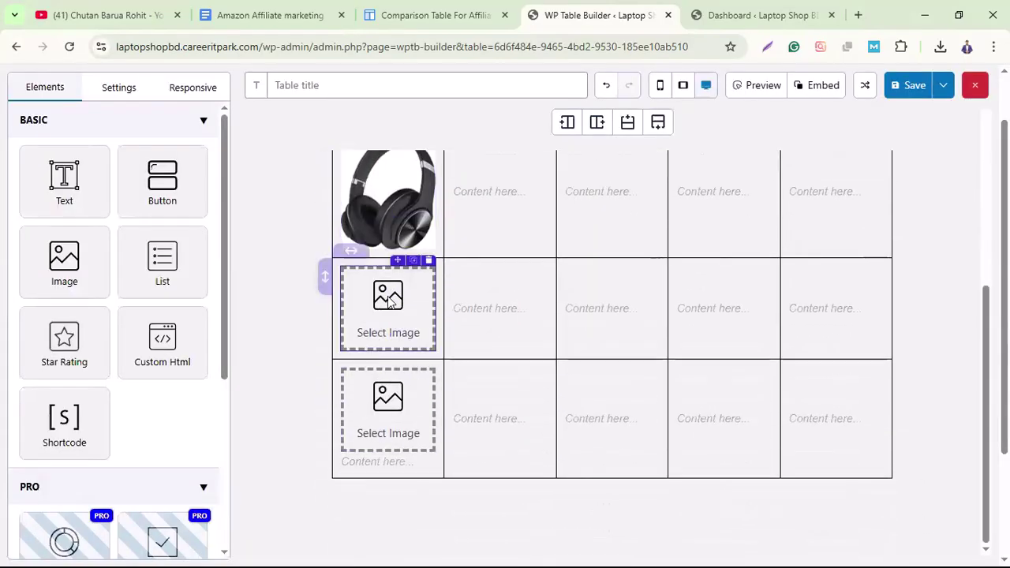
{"action": "left_click", "coordinate": [390, 301]}
{"action": "left_click", "coordinate": [120, 210]}
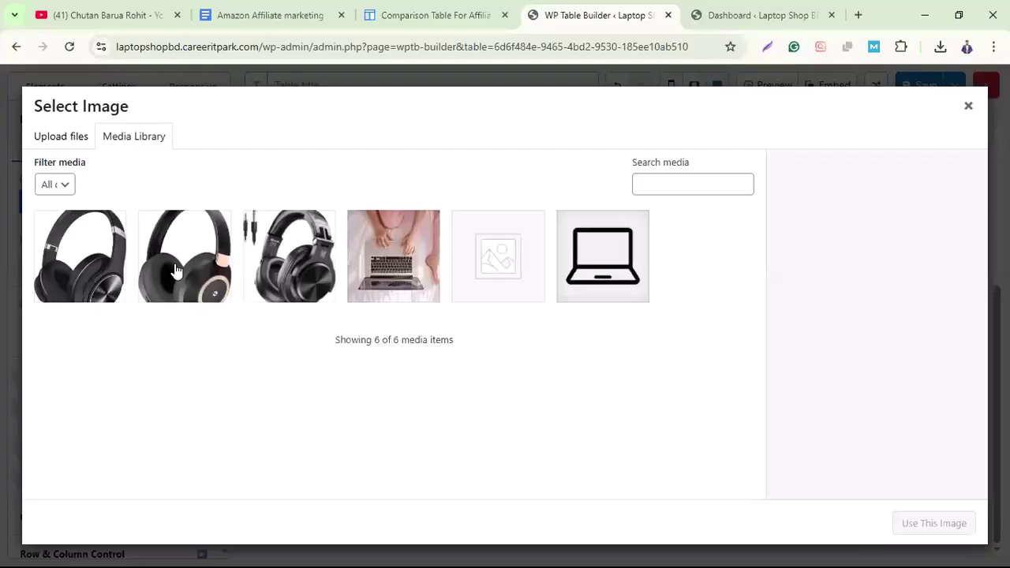
{"action": "left_click", "coordinate": [78, 145]}
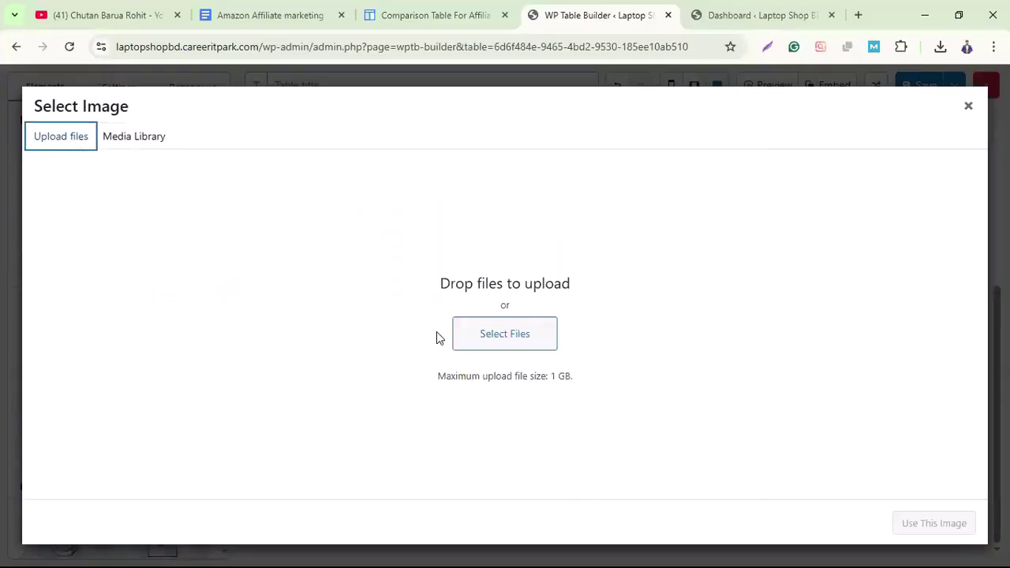
{"action": "left_click", "coordinate": [474, 336]}
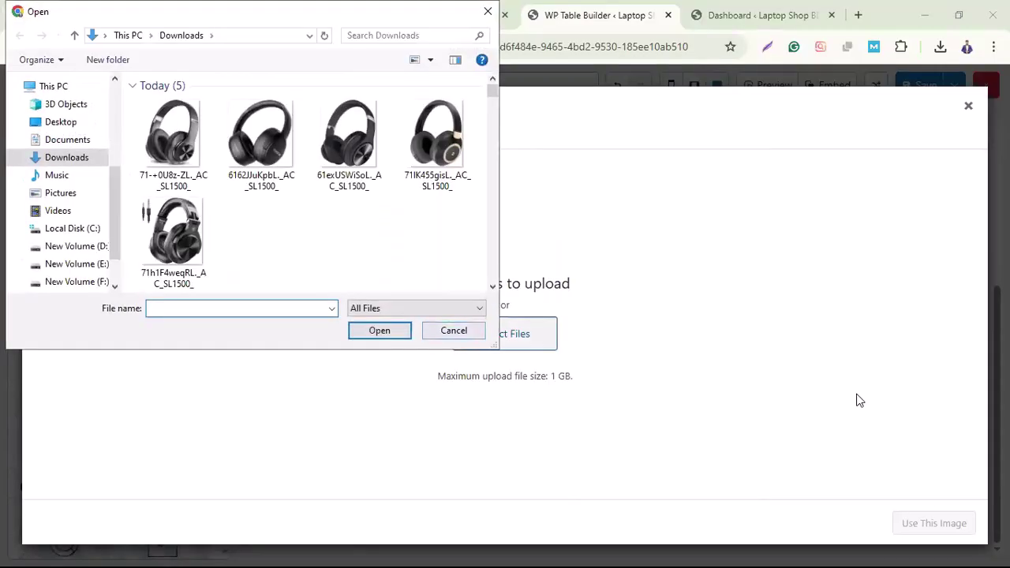
{"action": "left_click", "coordinate": [266, 152]}
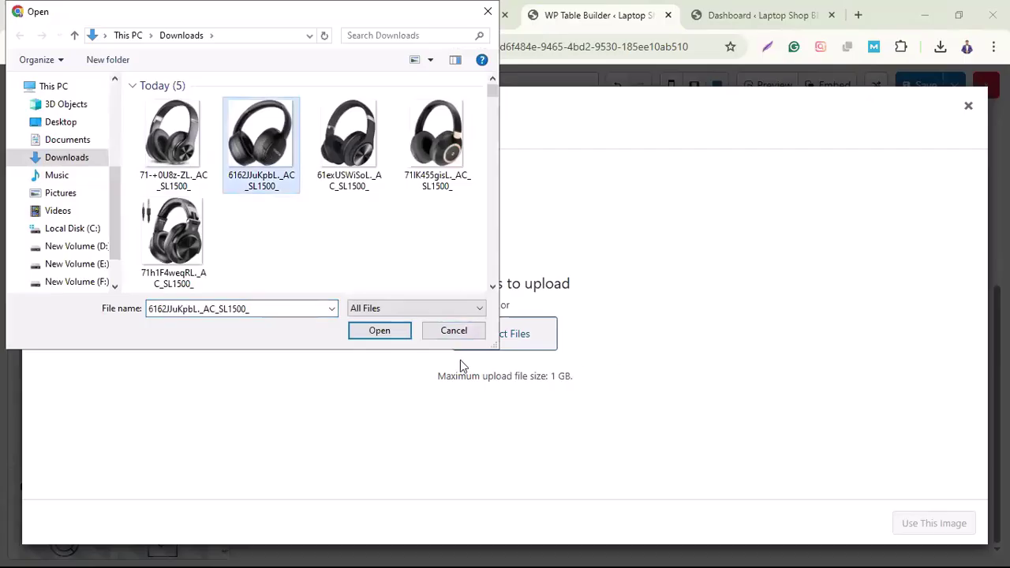
{"action": "left_click", "coordinate": [395, 337]}
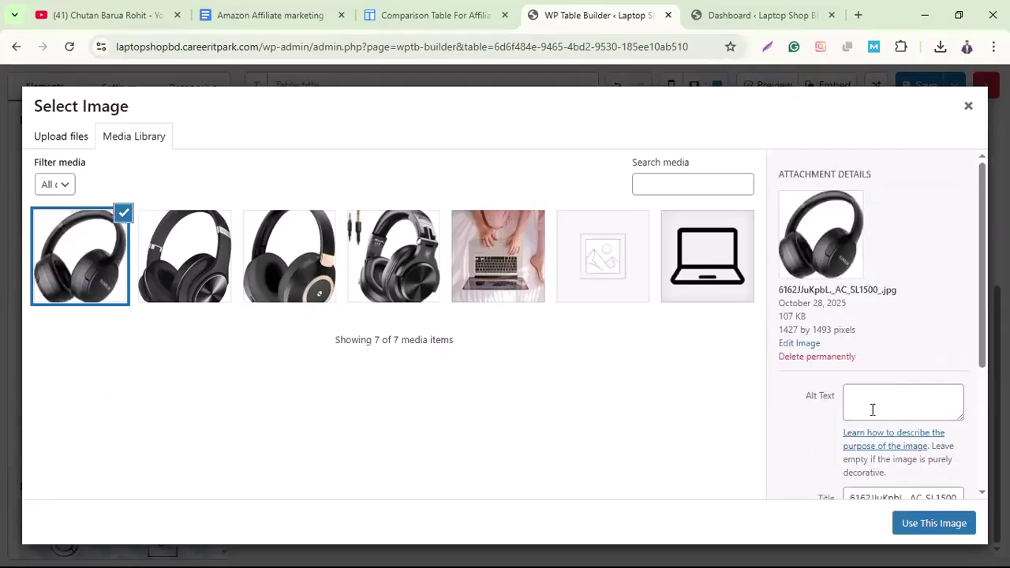
{"action": "scroll", "coordinate": [873, 410], "scroll_direction": "down", "scroll_amount": 1}
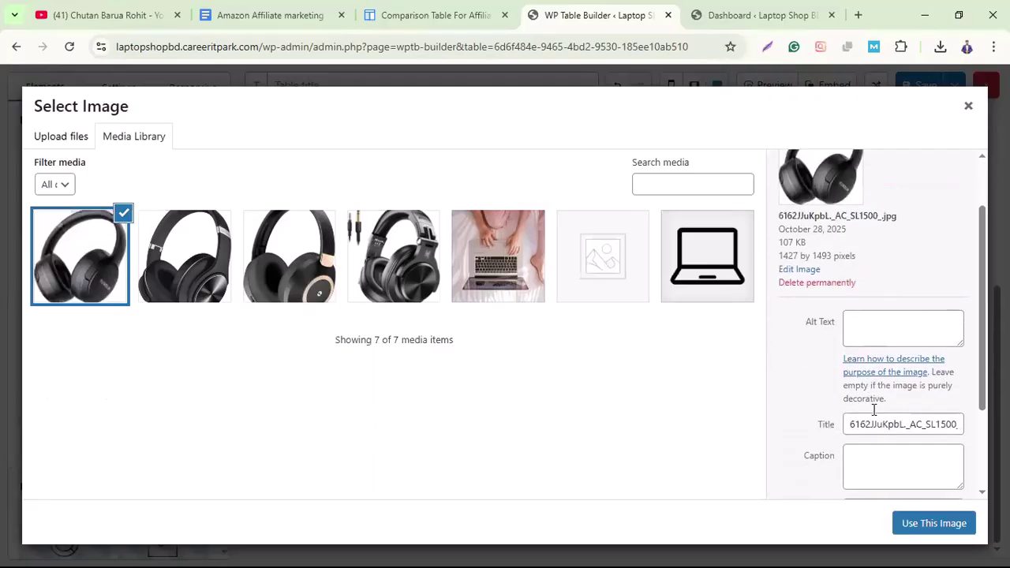
{"action": "left_click", "coordinate": [934, 523]}
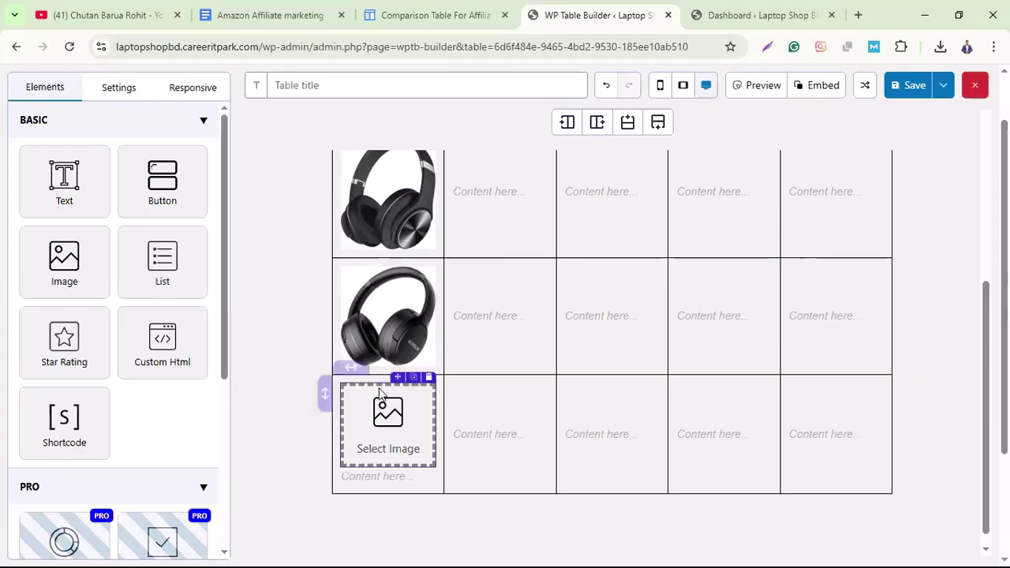
- Upload 71-+0U8z-ZL._AC_SL1500_ from Downloads as the row five image and delete the leftover text element beneath it
{"action": "left_click", "coordinate": [376, 444]}
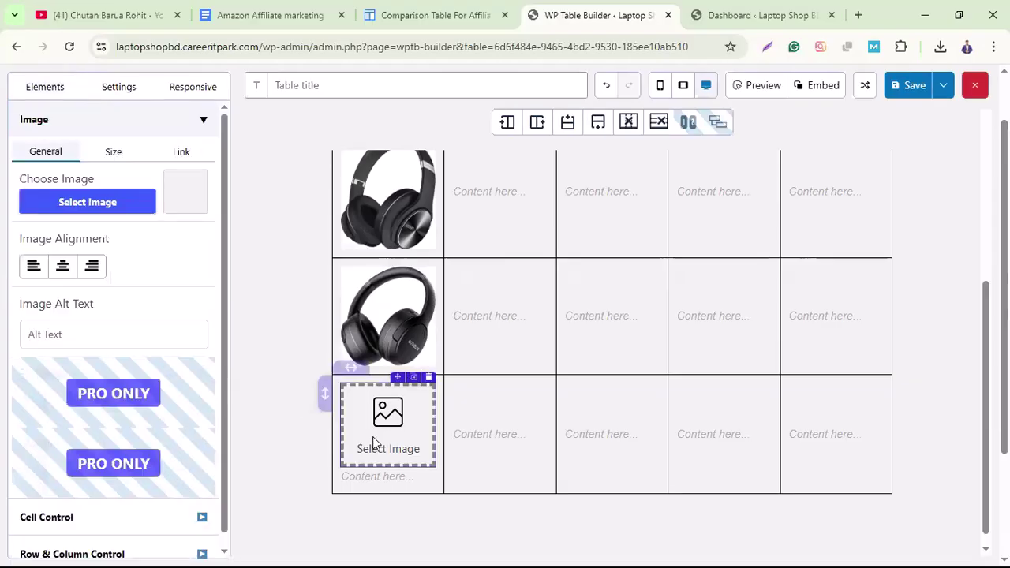
{"action": "left_click", "coordinate": [85, 203]}
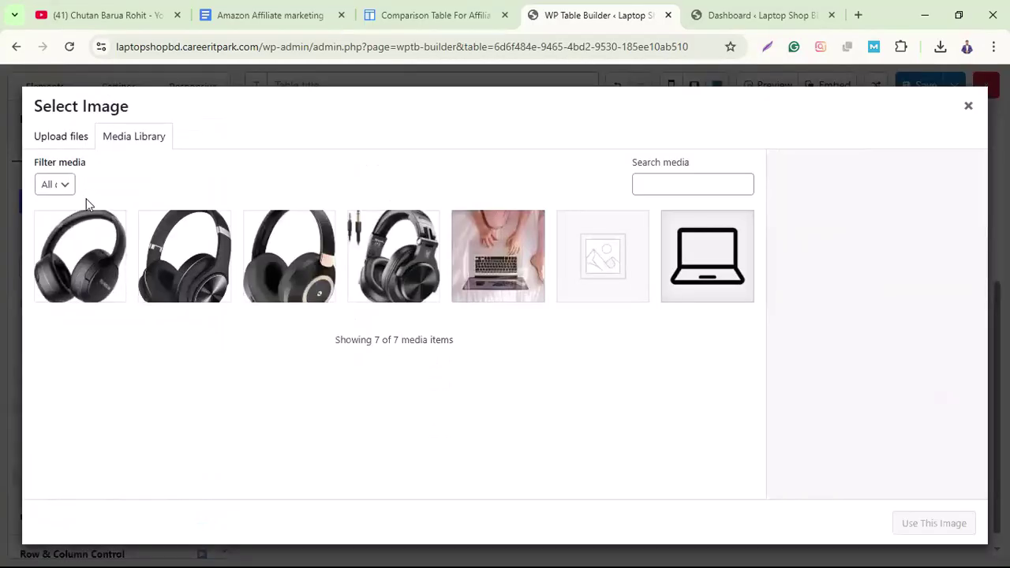
{"action": "left_click", "coordinate": [71, 138]}
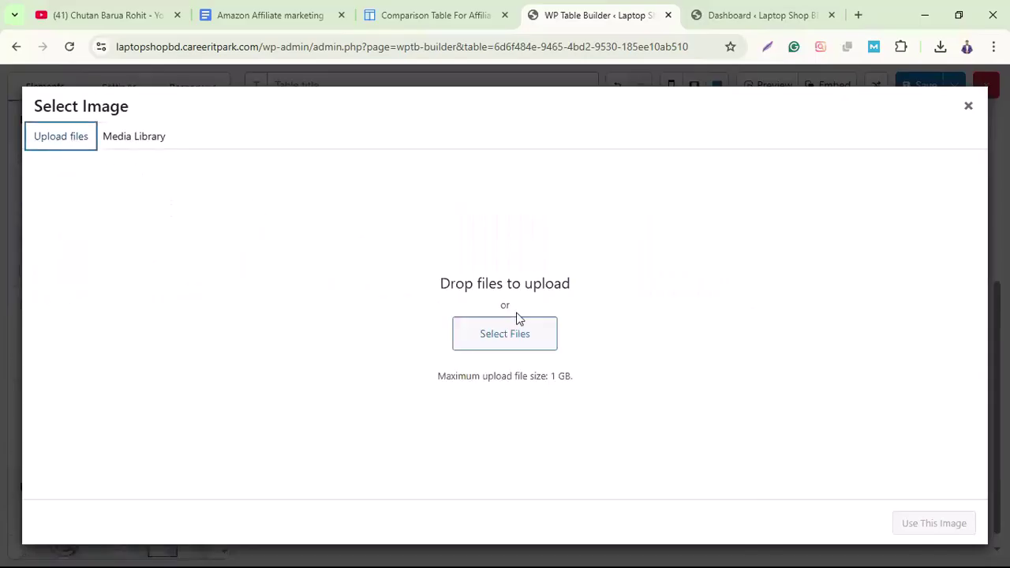
{"action": "left_click", "coordinate": [506, 333]}
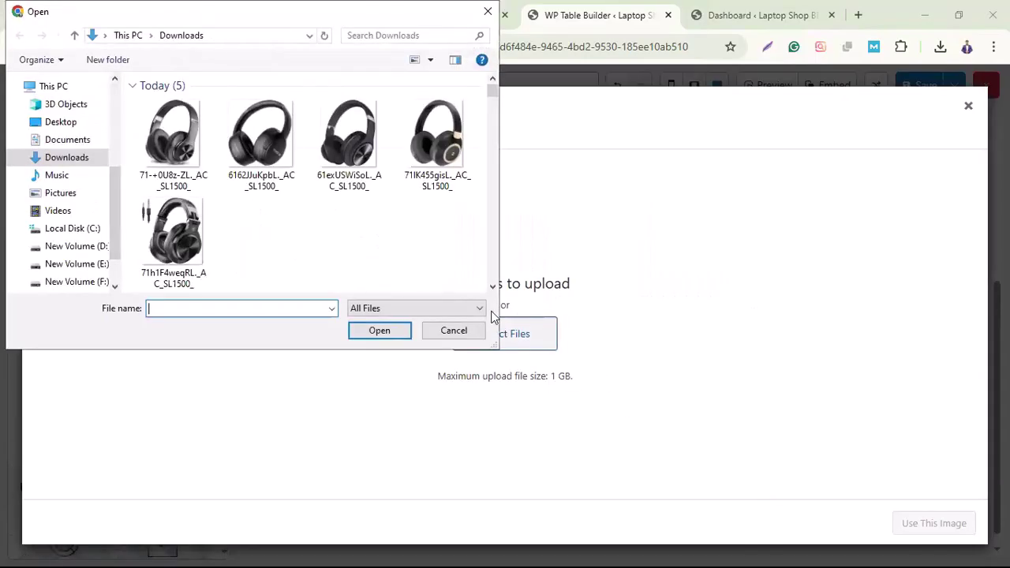
{"action": "left_click", "coordinate": [179, 139]}
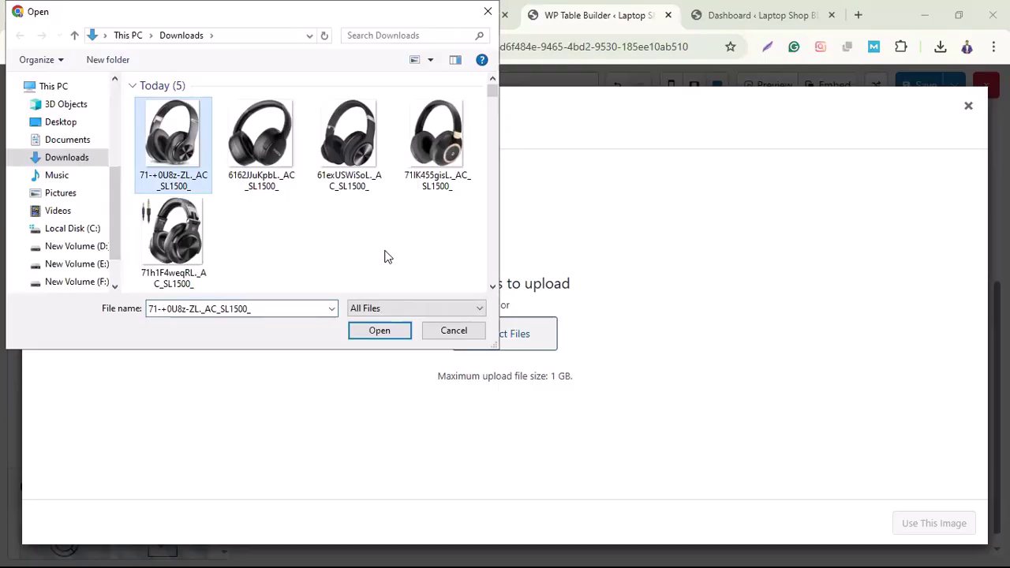
{"action": "left_click", "coordinate": [380, 332]}
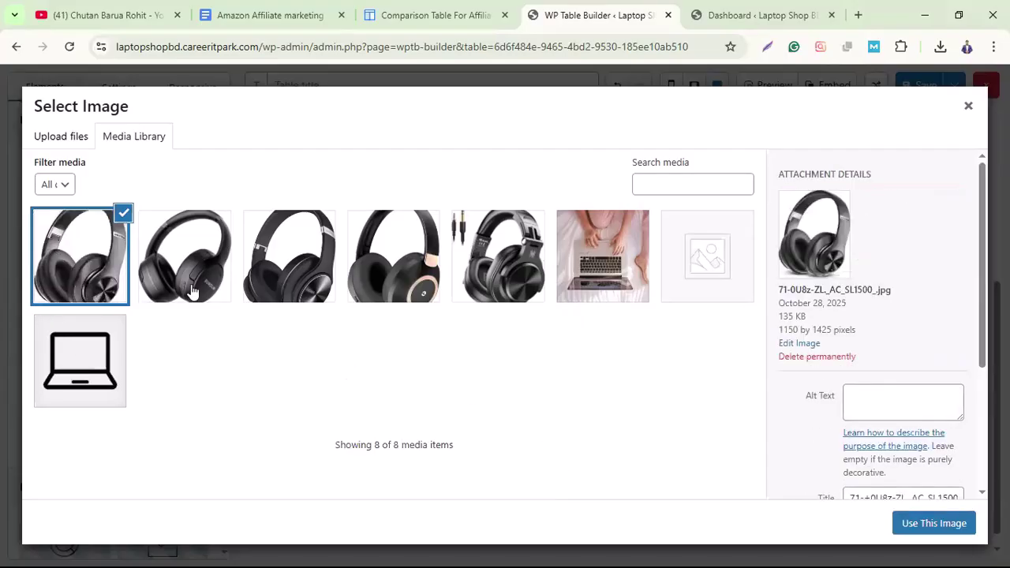
{"action": "left_click", "coordinate": [933, 523]}
{"action": "scroll", "coordinate": [552, 426], "scroll_direction": "down", "scroll_amount": 1}
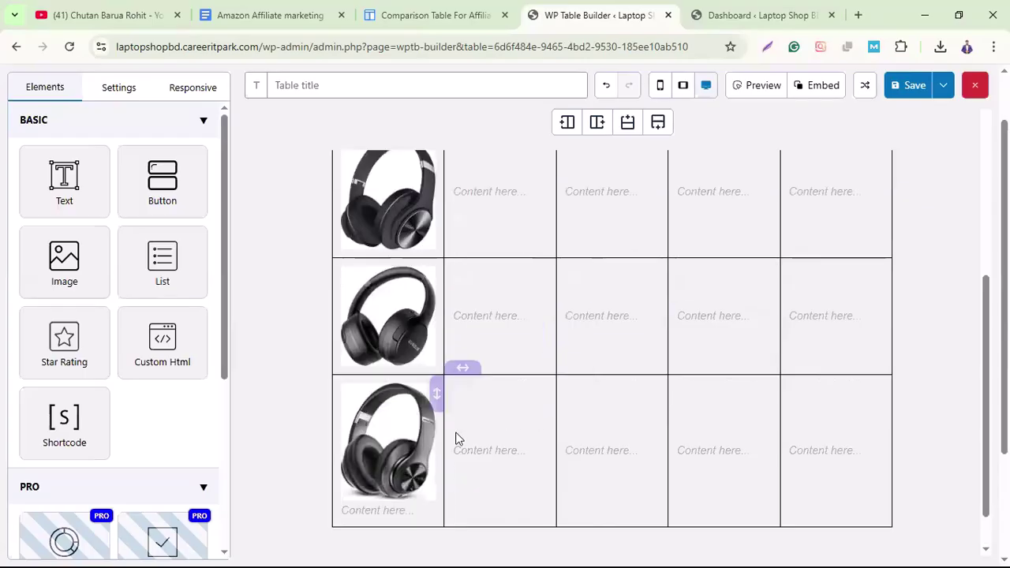
{"action": "left_click", "coordinate": [428, 500]}
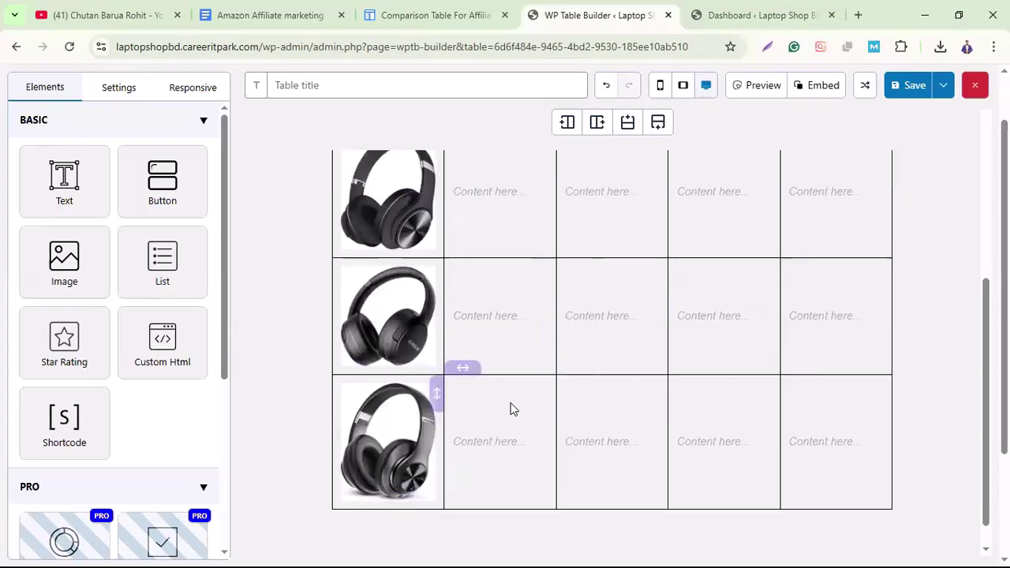
- Copy the first product name, "Maono Dynamic Headphone", from Template 1 on the affiliatable.io comparison table page
{"action": "scroll", "coordinate": [551, 430], "scroll_direction": "up", "scroll_amount": 2}
{"action": "scroll", "coordinate": [551, 431], "scroll_direction": "up", "scroll_amount": 3}
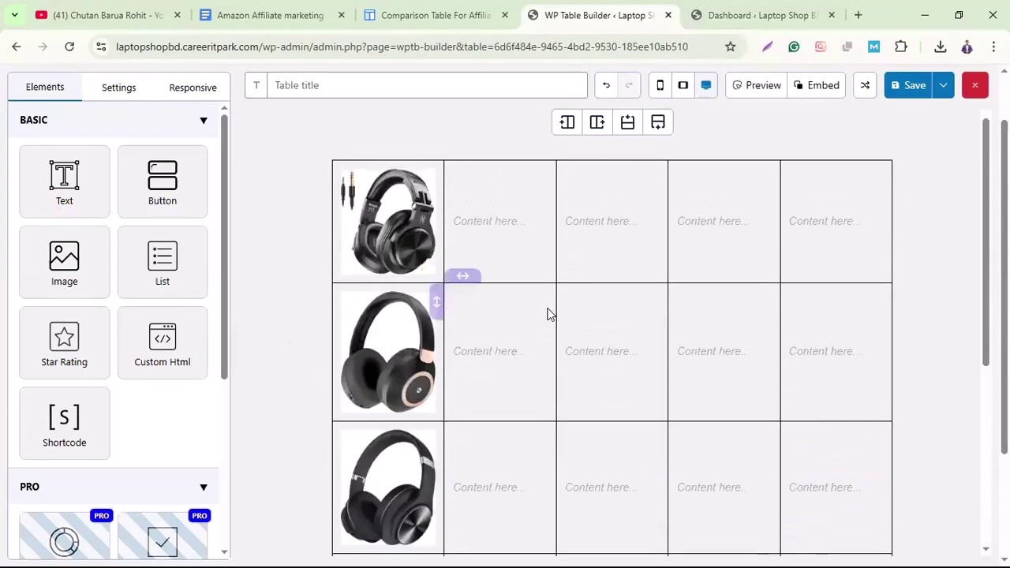
{"action": "left_click", "coordinate": [397, 471]}
{"action": "scroll", "coordinate": [397, 471], "scroll_direction": "down", "scroll_amount": 3}
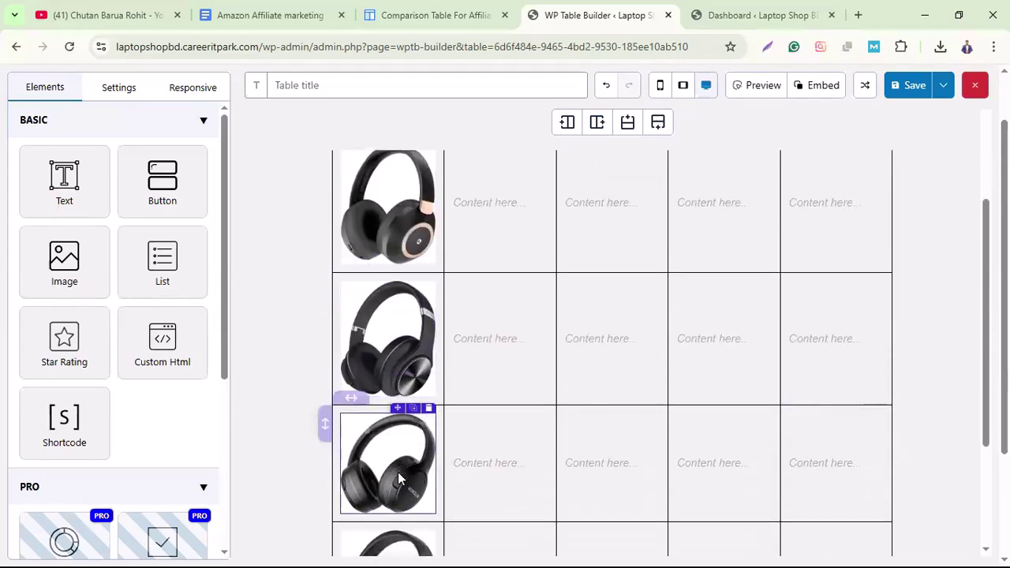
{"action": "scroll", "coordinate": [402, 474], "scroll_direction": "up", "scroll_amount": 5}
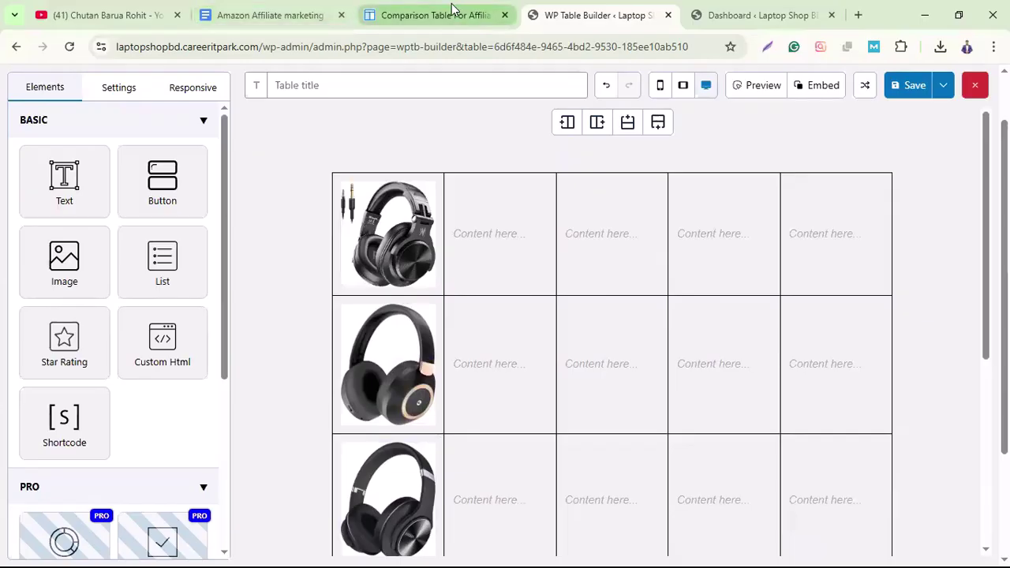
{"action": "left_click", "coordinate": [408, 10]}
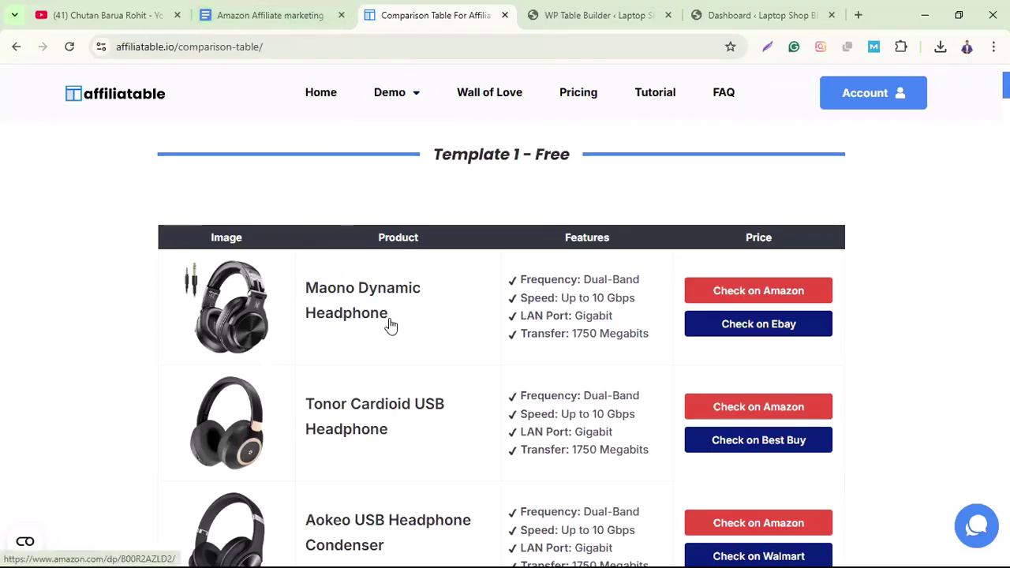
{"action": "left_click_drag", "start_coordinate": [380, 315], "coordinate": [399, 323]}
{"action": "key", "text": "ctrl+c"}
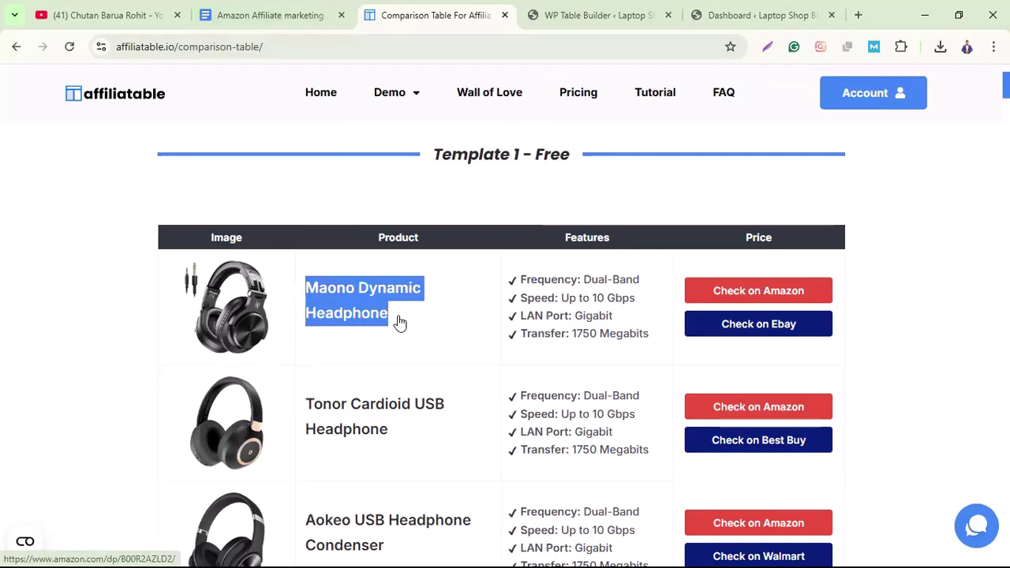
- Paste the copied product name into the second cell of row one in WP Table Builder and remove its Amazon link
{"action": "left_click", "coordinate": [601, 15]}
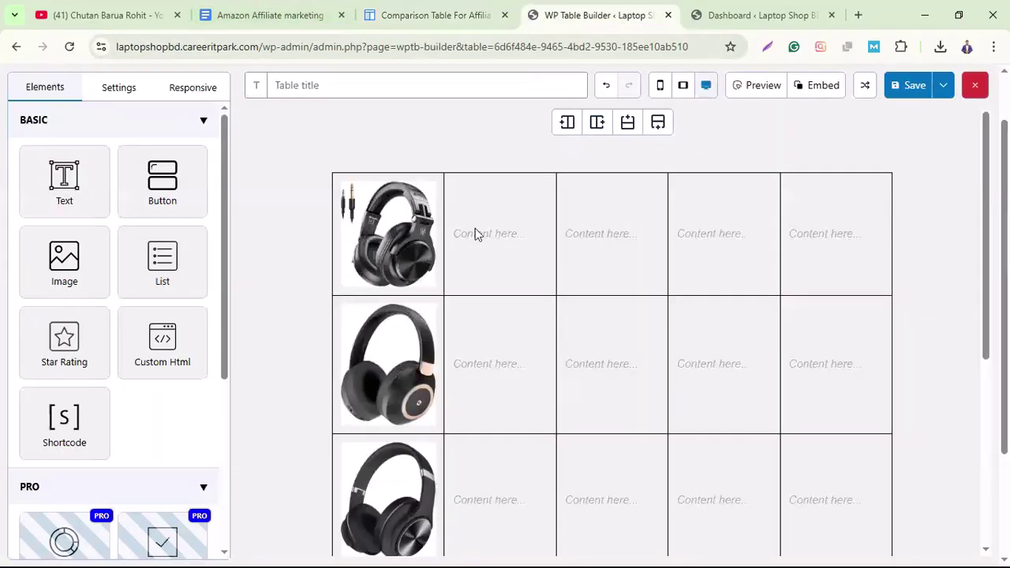
{"action": "mouse_move", "coordinate": [49, 183]}
{"action": "left_mouse_down"}
{"action": "mouse_move", "coordinate": [589, 189]}
{"action": "mouse_move", "coordinate": [475, 208]}
{"action": "mouse_move", "coordinate": [473, 225]}
{"action": "left_mouse_up"}
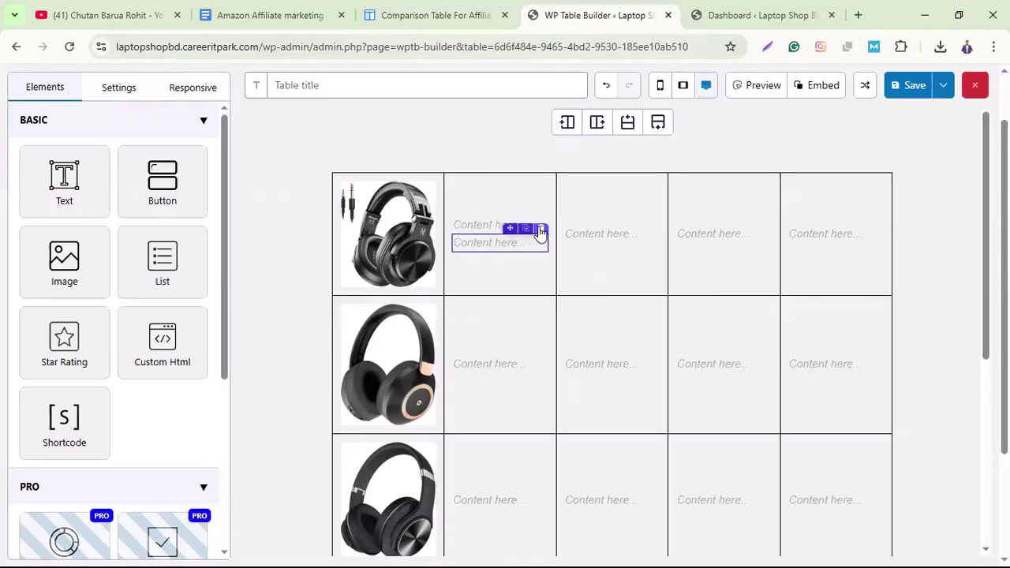
{"action": "left_click", "coordinate": [493, 233]}
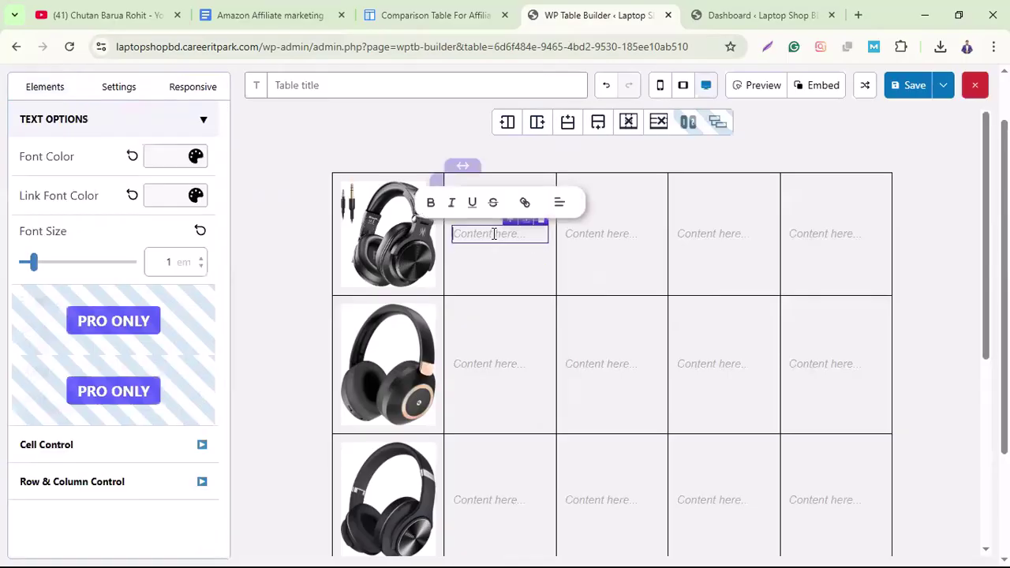
{"action": "key", "text": "ctrl+v"}
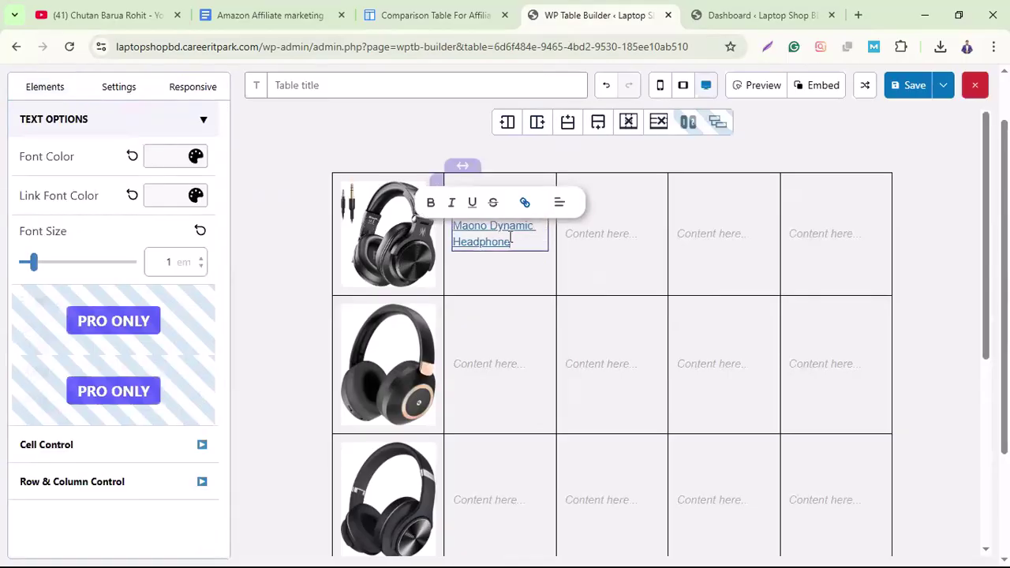
{"action": "left_click", "coordinate": [525, 202]}
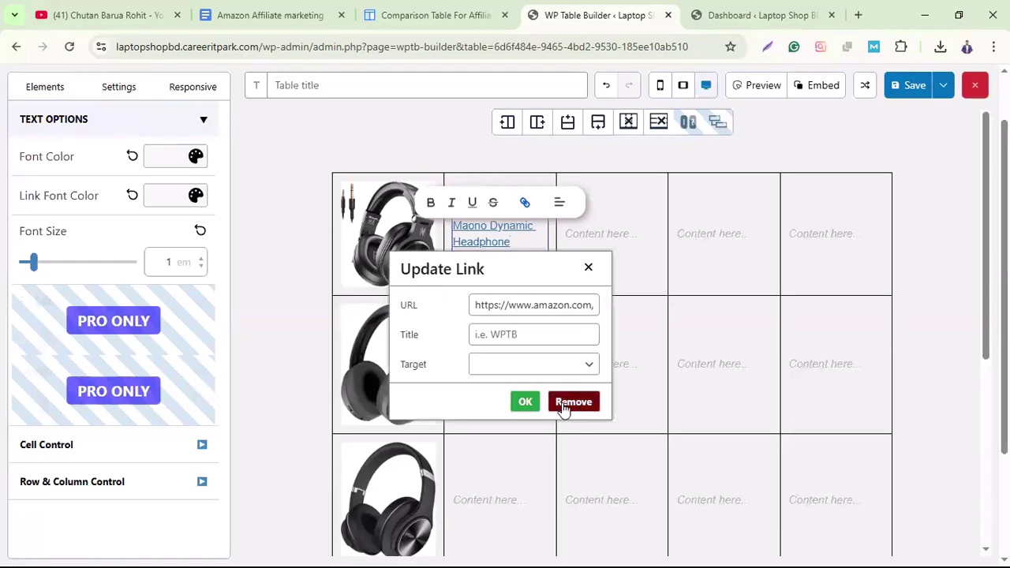
{"action": "left_click", "coordinate": [569, 403]}
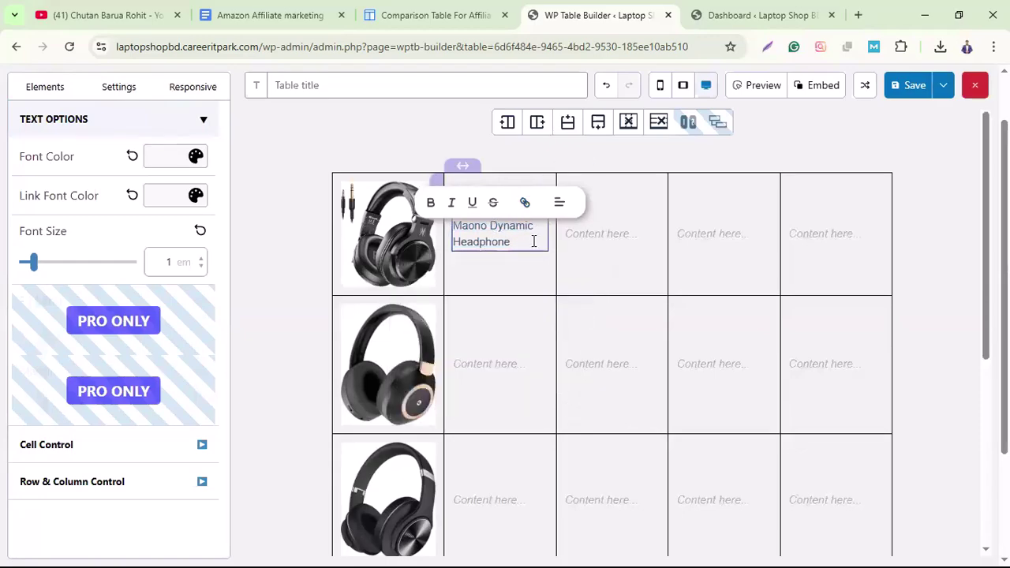
- Increase the font size of the product name in row one to about 1.6 em
{"action": "left_click", "coordinate": [516, 238]}
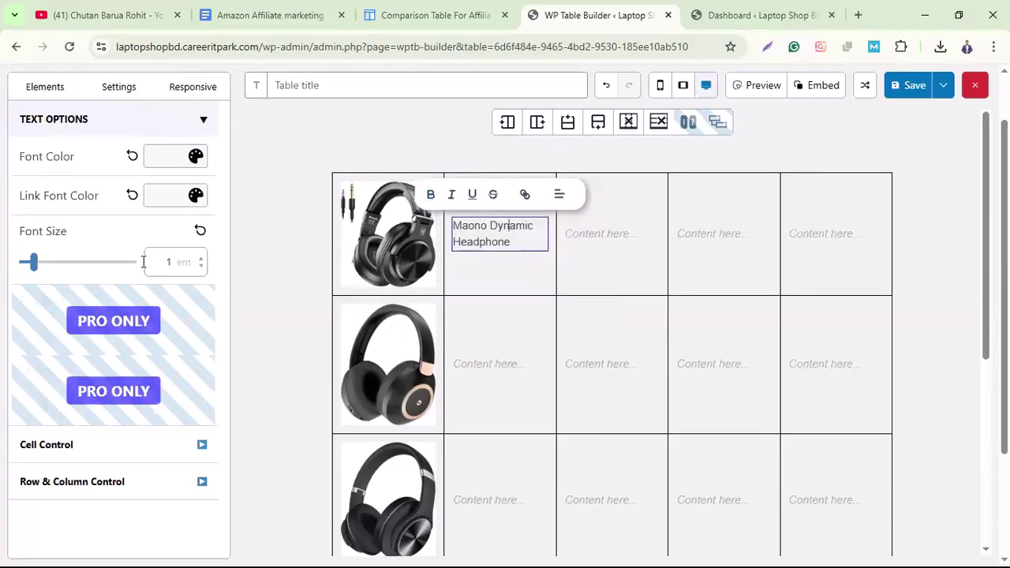
{"action": "left_click", "coordinate": [202, 261]}
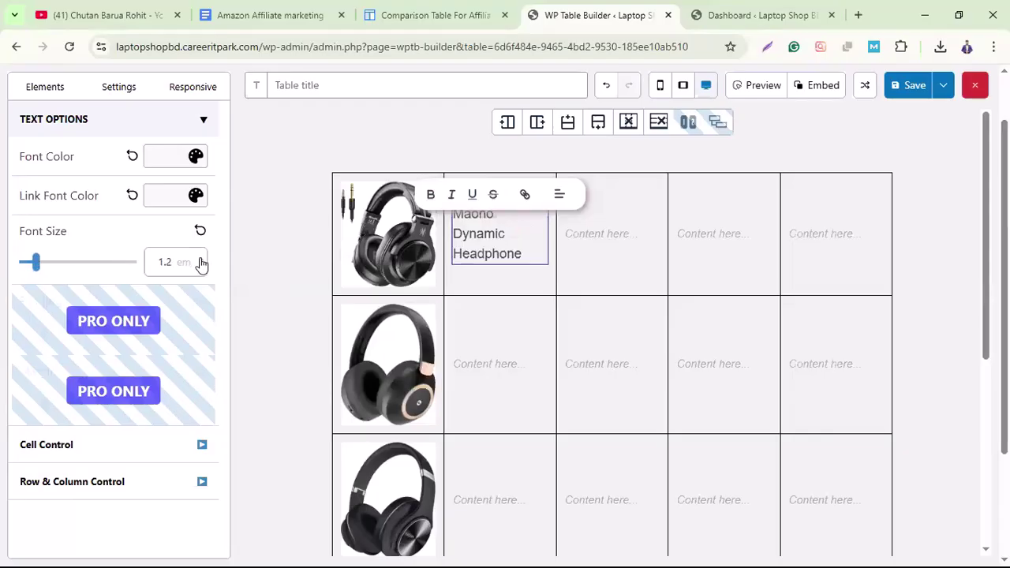
{"action": "left_click", "coordinate": [515, 276]}
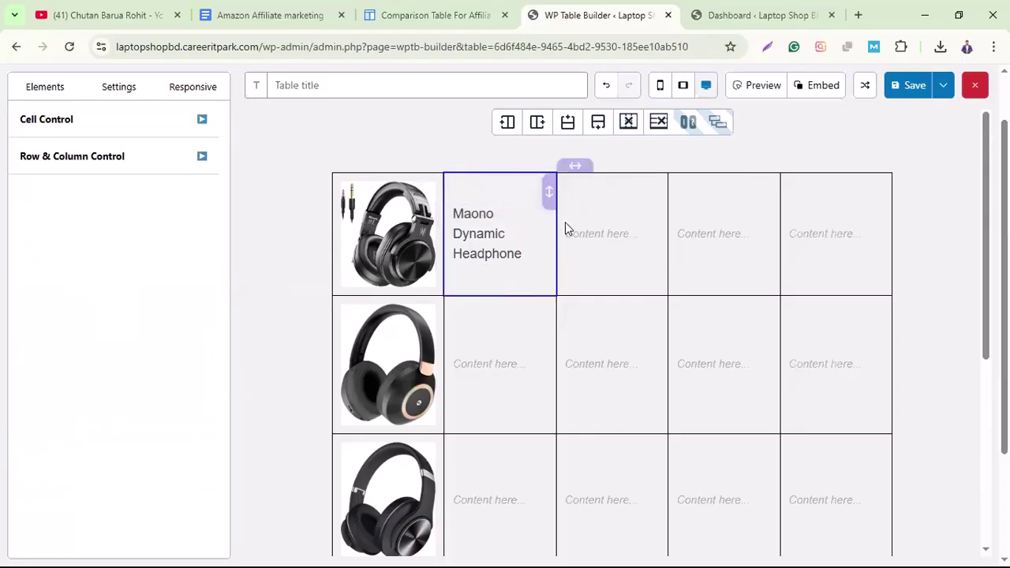
{"action": "left_click", "coordinate": [510, 236]}
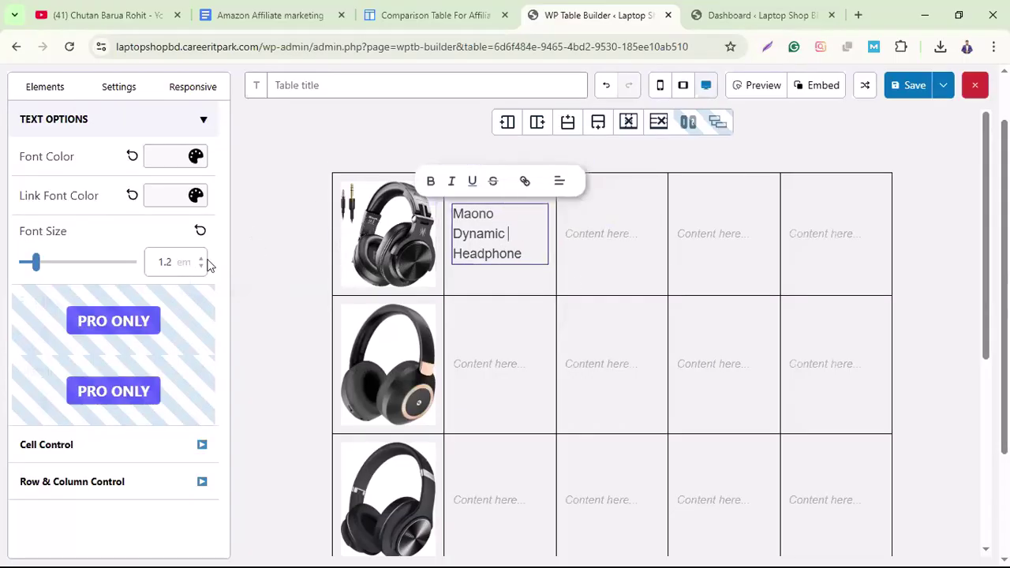
{"action": "left_click", "coordinate": [201, 260]}
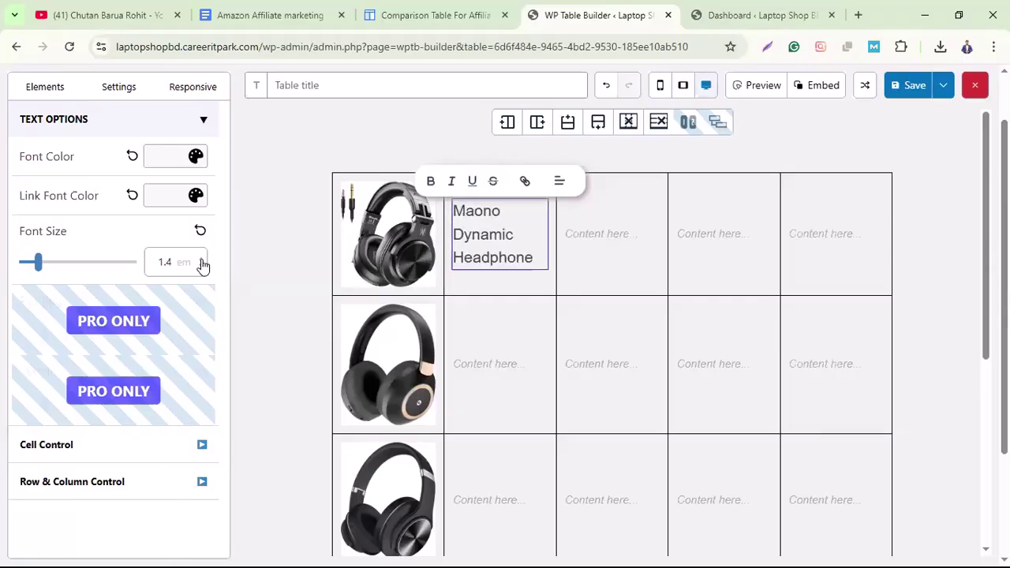
{"action": "left_click", "coordinate": [500, 306]}
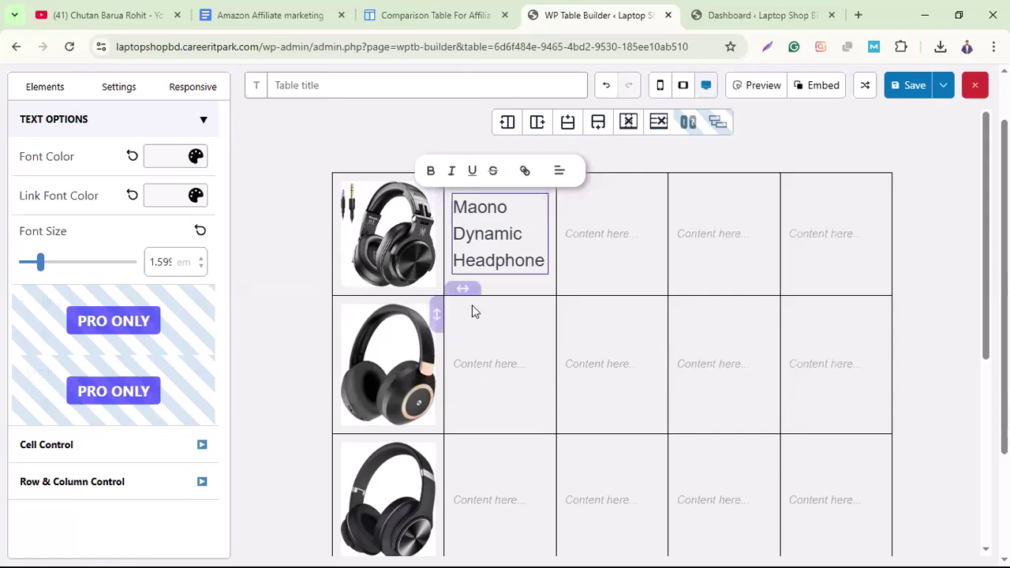
- Copy the product name from row one into the text element in the second cell of row two
{"action": "left_click_drag", "start_coordinate": [455, 207], "coordinate": [551, 263]}
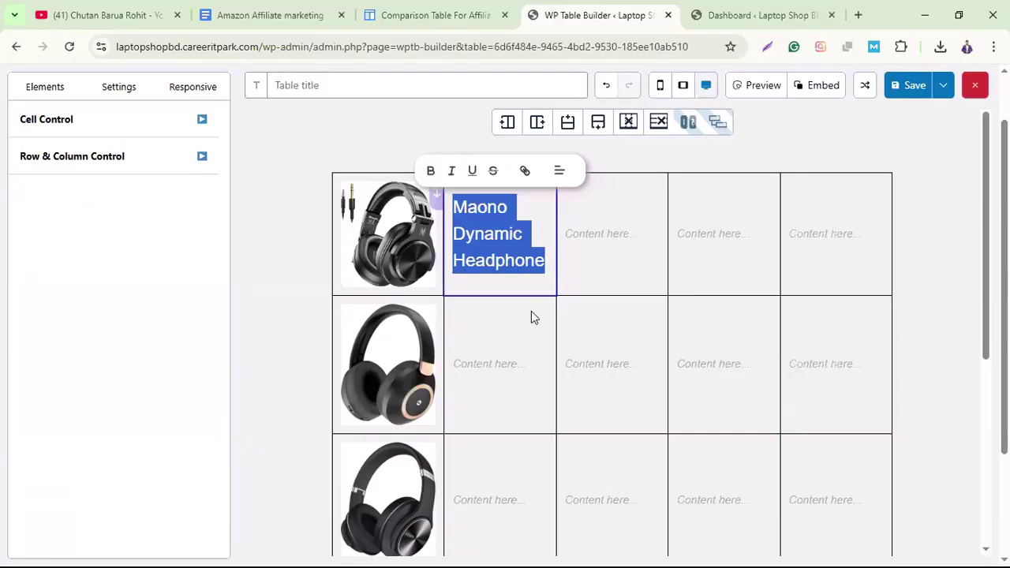
{"action": "key", "text": "ctrl+c"}
{"action": "left_click", "coordinate": [485, 362]}
{"action": "key", "text": "ctrl+v"}
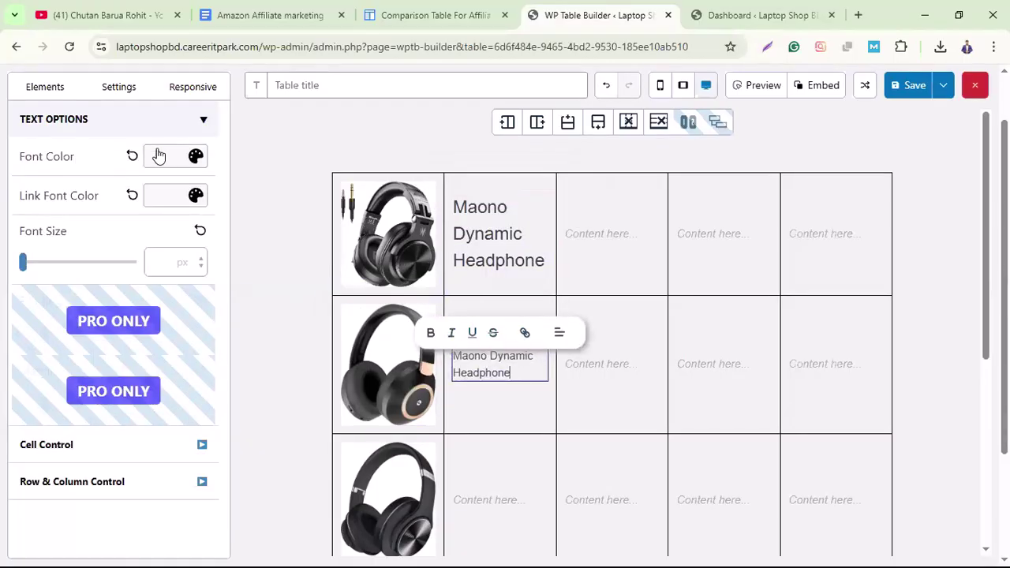
- Set the font size of the product name in row two to 24 px
{"action": "left_click", "coordinate": [199, 259]}
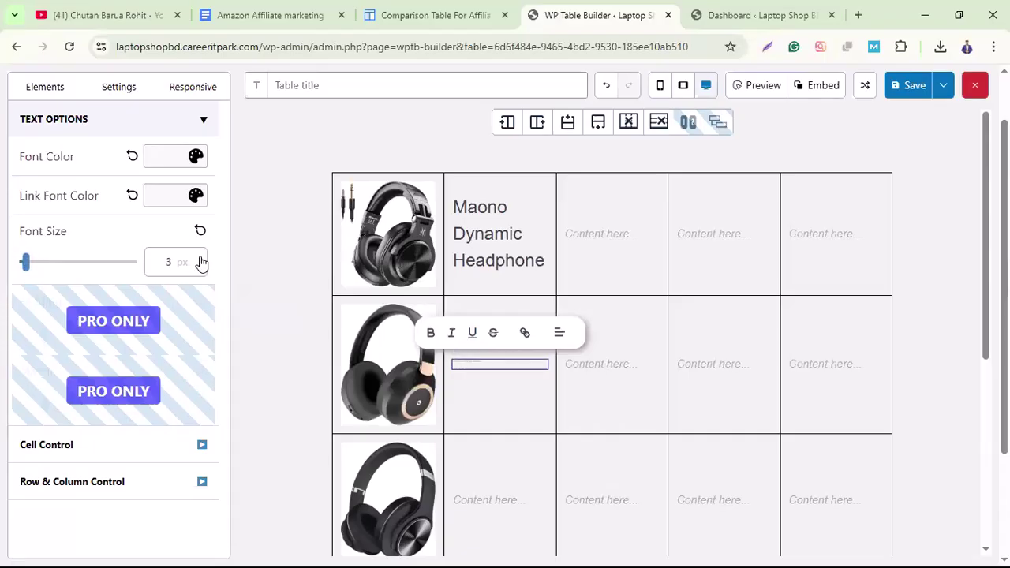
{"action": "left_click", "coordinate": [199, 258]}
{"action": "left_click", "coordinate": [200, 258]}
{"action": "left_click", "coordinate": [199, 258]}
{"action": "left_click", "coordinate": [200, 258]}
{"action": "left_click", "coordinate": [200, 258]}
{"action": "left_click", "coordinate": [200, 258]}
{"action": "left_click", "coordinate": [199, 258]}
{"action": "left_click", "coordinate": [199, 258]}
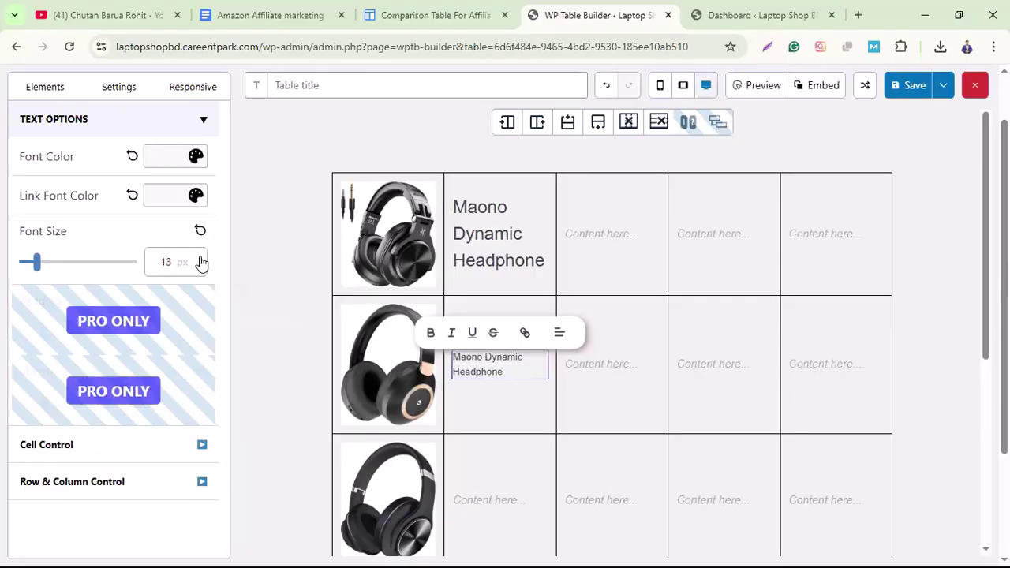
{"action": "left_click", "coordinate": [199, 258]}
{"action": "left_click", "coordinate": [199, 258]}
{"action": "left_click", "coordinate": [200, 258]}
{"action": "left_click", "coordinate": [199, 258]}
{"action": "left_click", "coordinate": [200, 258]}
{"action": "left_click", "coordinate": [200, 258]}
{"action": "left_click", "coordinate": [199, 258]}
{"action": "left_click", "coordinate": [199, 258]}
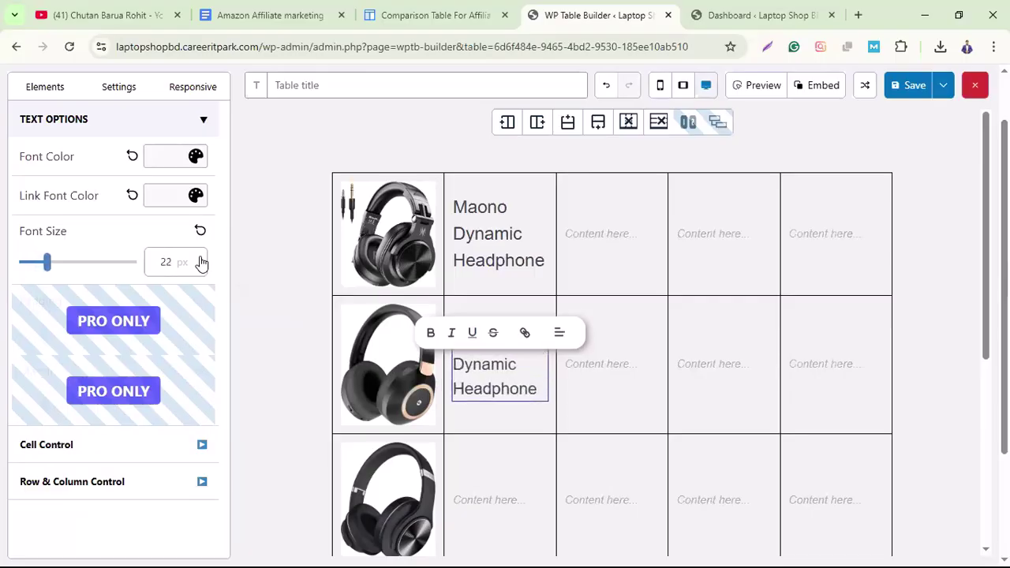
{"action": "left_click", "coordinate": [200, 258]}
{"action": "left_click", "coordinate": [199, 258]}
{"action": "left_click", "coordinate": [199, 258]}
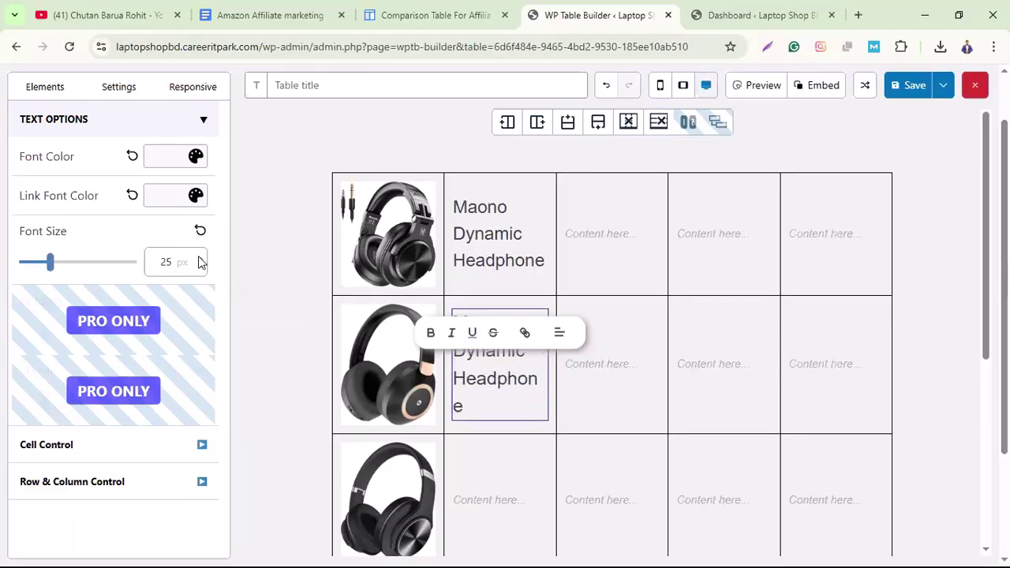
{"action": "left_click", "coordinate": [201, 267]}
- Try to switch the font size unit of the product name in row one away from em
{"action": "left_click", "coordinate": [492, 230]}
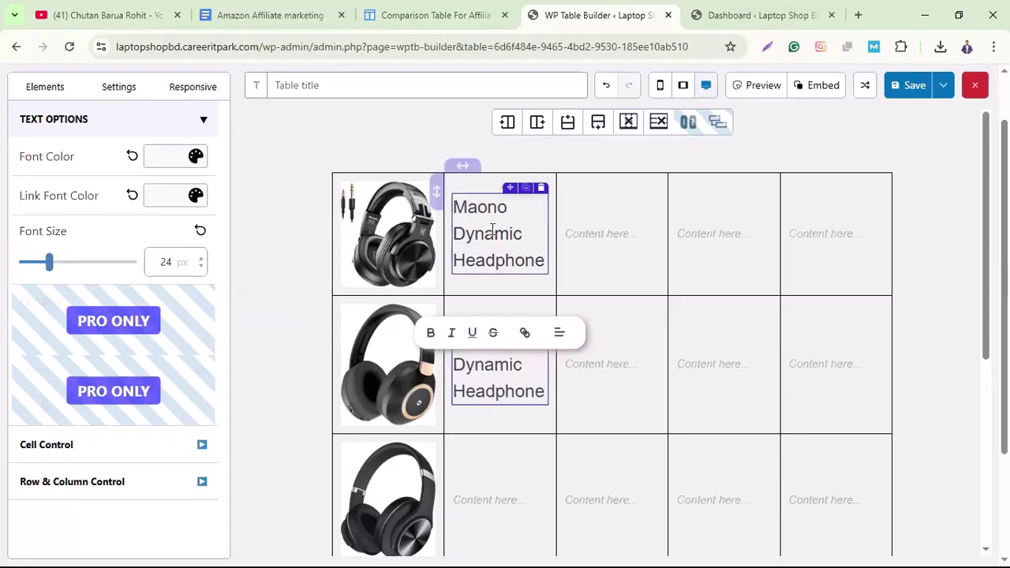
{"action": "left_click", "coordinate": [187, 266]}
{"action": "left_click", "coordinate": [184, 266]}
{"action": "left_click", "coordinate": [184, 266]}
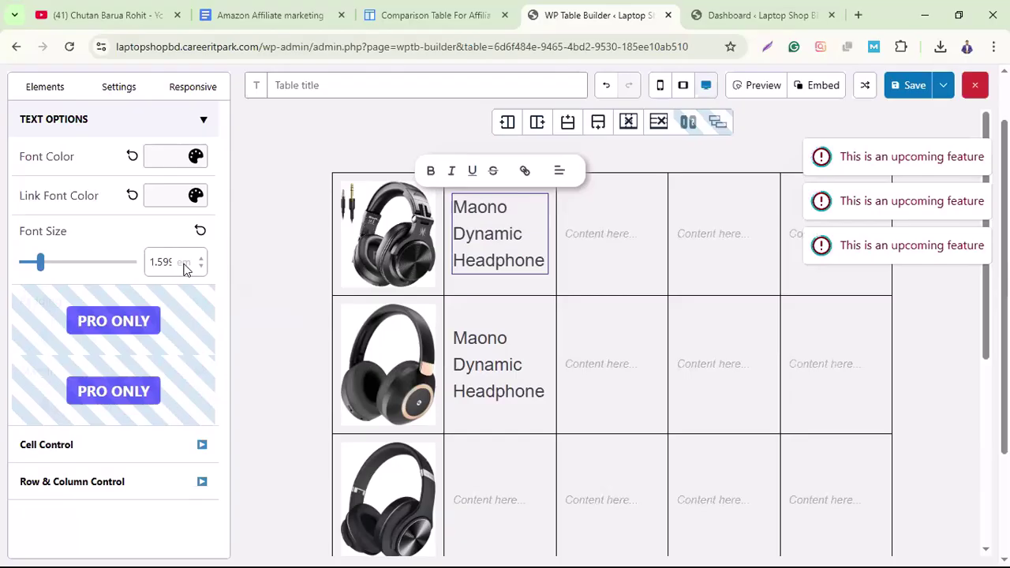
{"action": "left_click", "coordinate": [183, 267]}
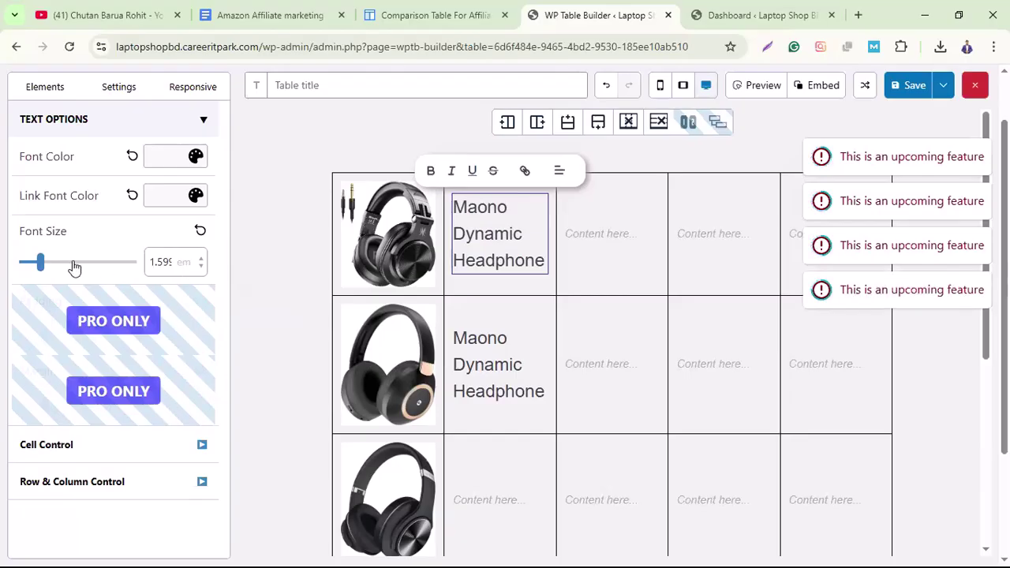
- Try font sizes of about 1.8 em and 1.4 em on the product name in row one, returning to about 1.6 em
{"action": "left_click", "coordinate": [200, 259]}
{"action": "left_click", "coordinate": [199, 260]}
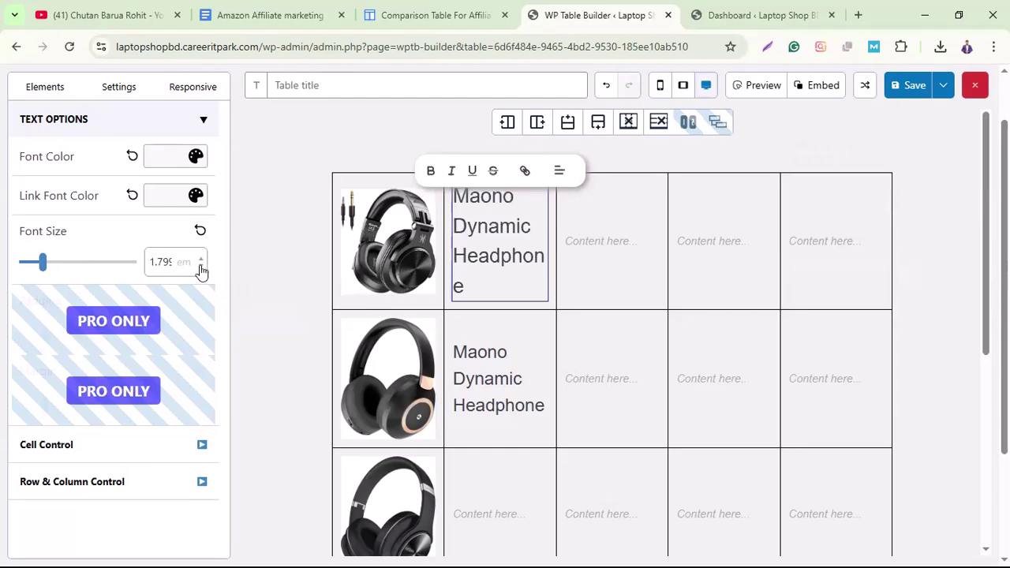
{"action": "left_click", "coordinate": [200, 266]}
{"action": "left_click", "coordinate": [200, 266]}
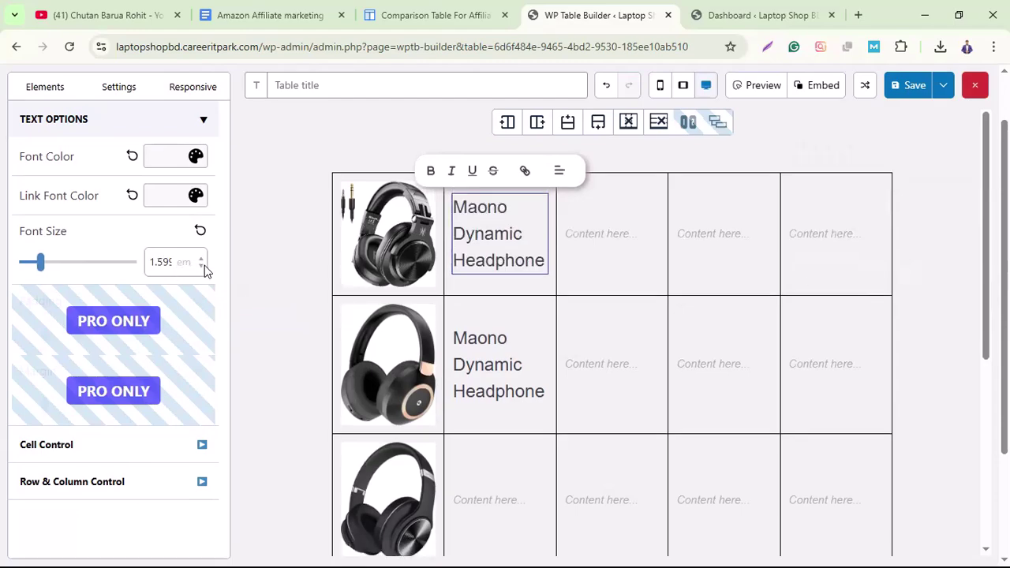
{"action": "left_click", "coordinate": [188, 265]}
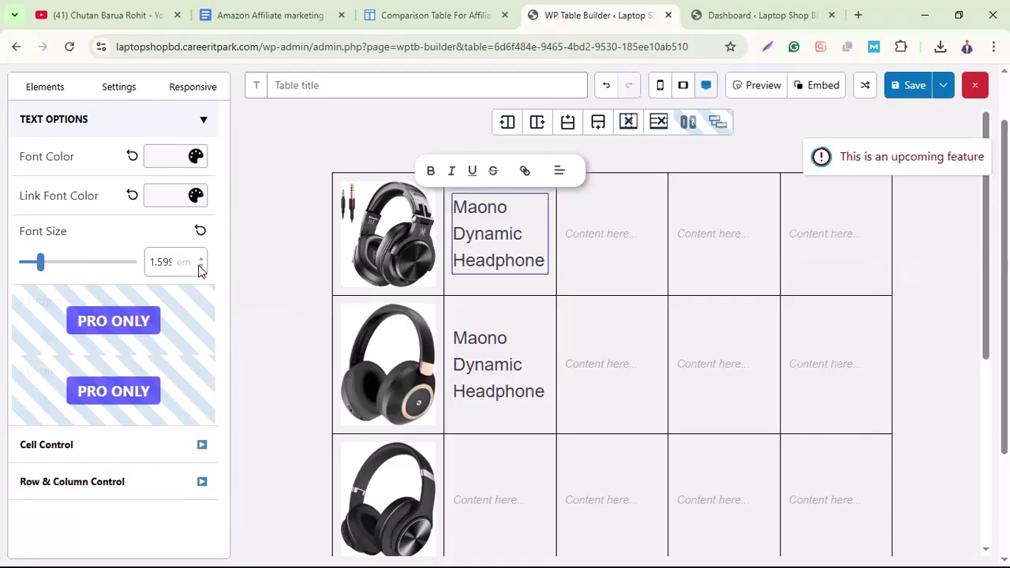
{"action": "left_click", "coordinate": [201, 266]}
{"action": "left_click", "coordinate": [201, 267]}
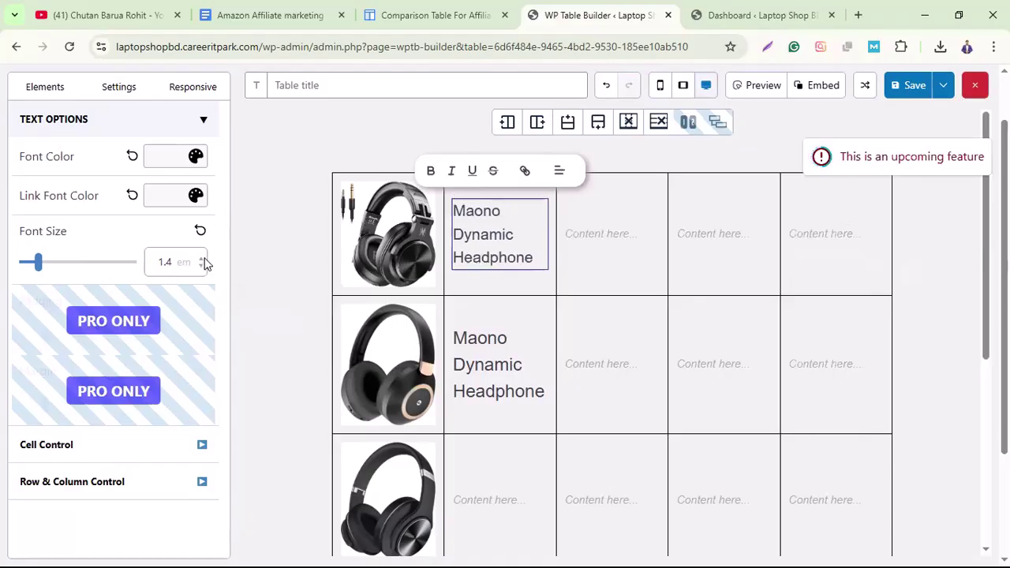
{"action": "left_click", "coordinate": [201, 258]}
{"action": "left_click", "coordinate": [201, 258]}
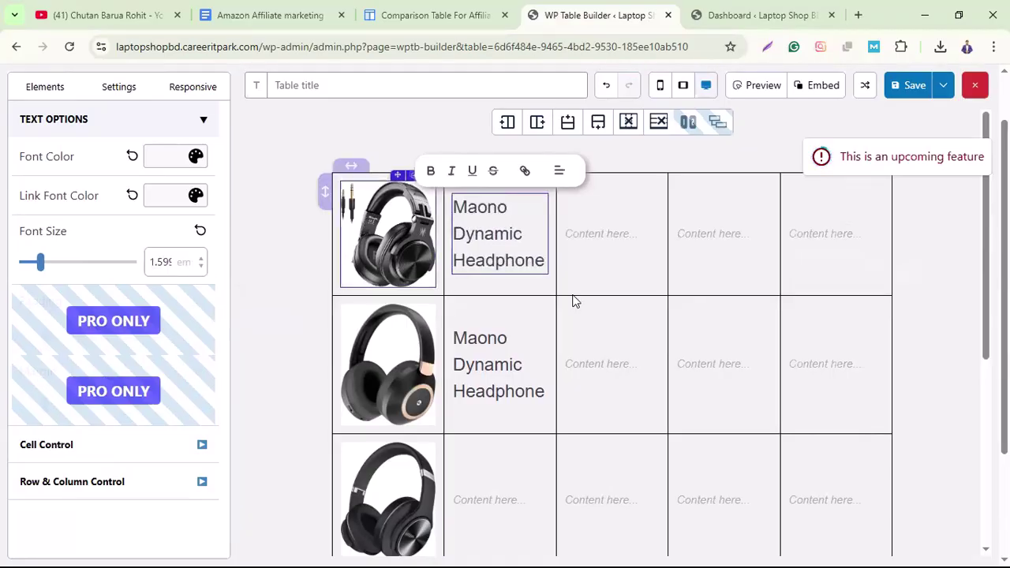
- Paste the product name "Maono Dynamic Headphone" into the second cell of row three and set its font size to 24 px
{"action": "scroll", "coordinate": [521, 447], "scroll_direction": "down", "scroll_amount": 2}
{"action": "left_click", "coordinate": [470, 351]}
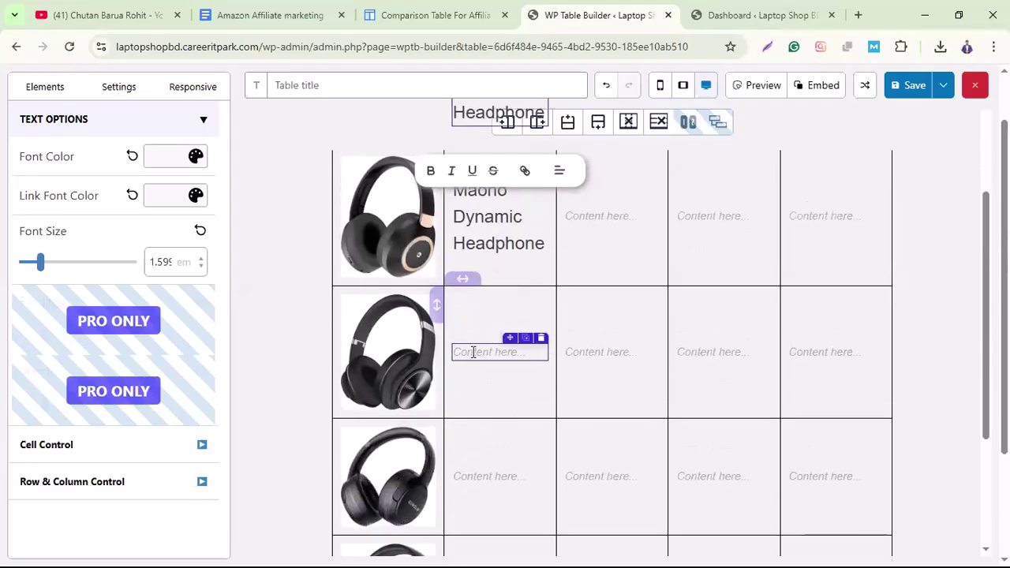
{"action": "key", "text": "ctrl+v"}
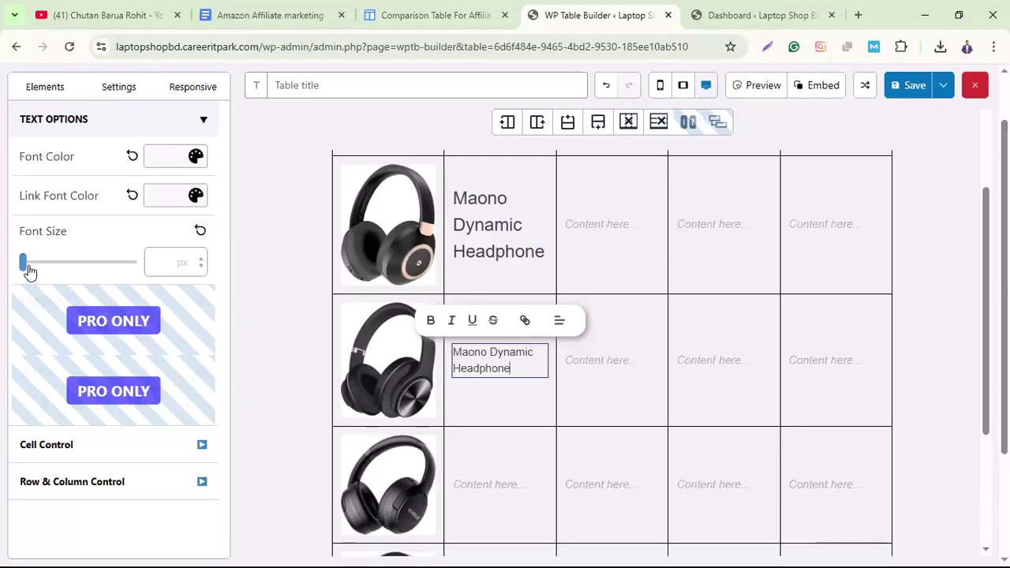
{"action": "left_click_drag", "start_coordinate": [27, 268], "coordinate": [51, 272]}
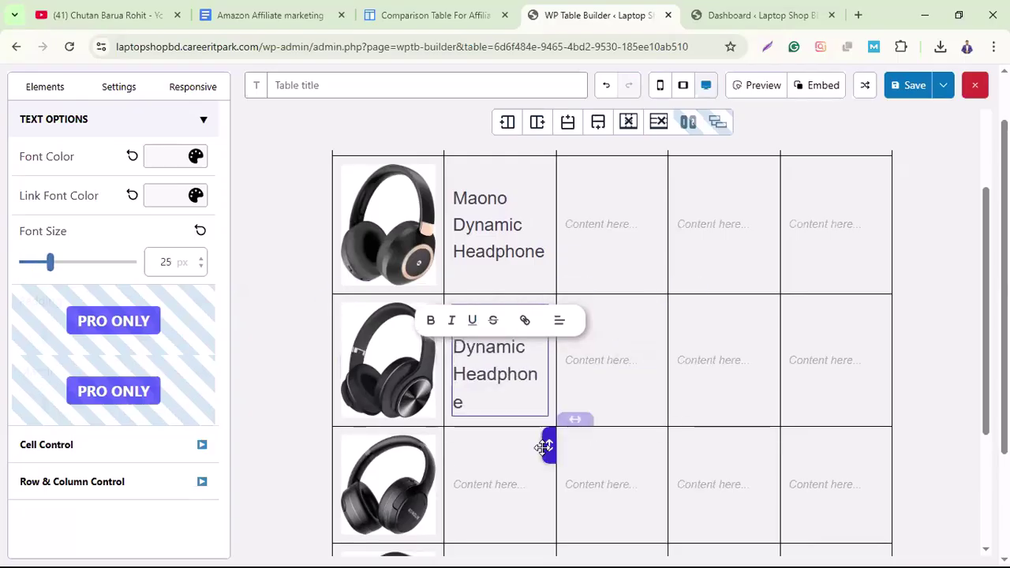
{"action": "left_click", "coordinate": [202, 267]}
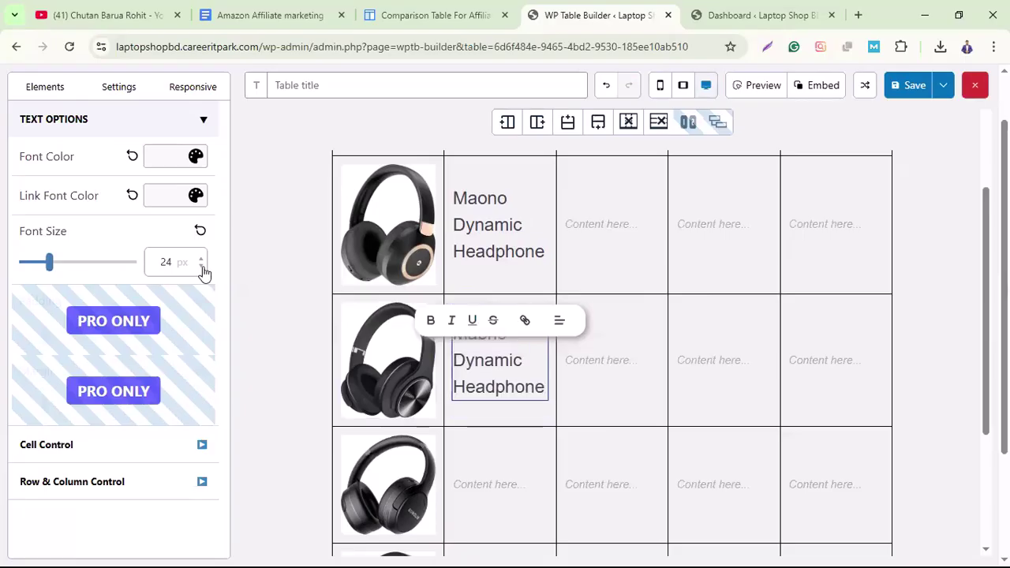
- Paste the product name "Maono Dynamic Headphone" into the second cell of row four and set its font size to 24 px
{"action": "scroll", "coordinate": [499, 471], "scroll_direction": "down", "scroll_amount": 2}
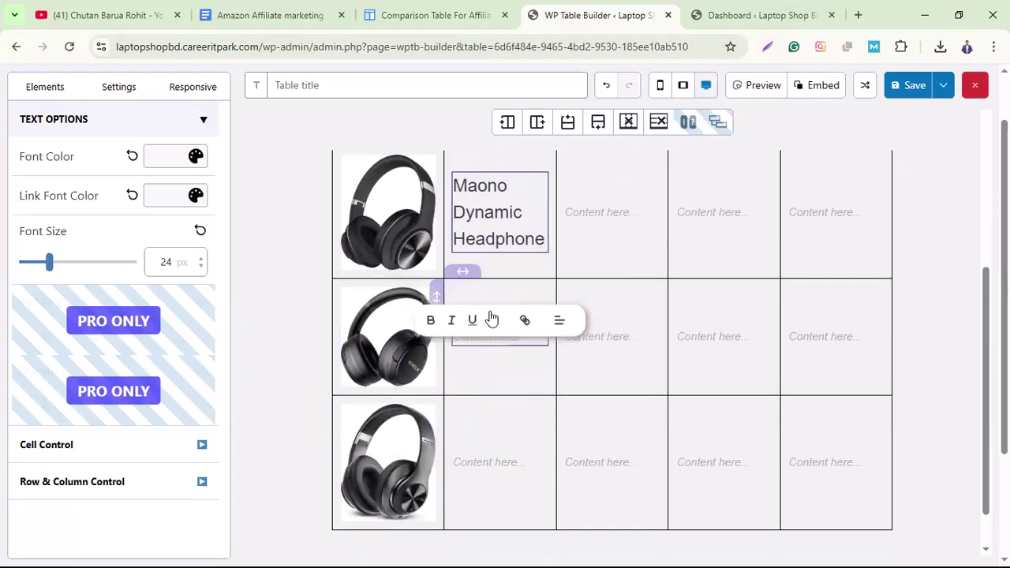
{"action": "left_click", "coordinate": [500, 338]}
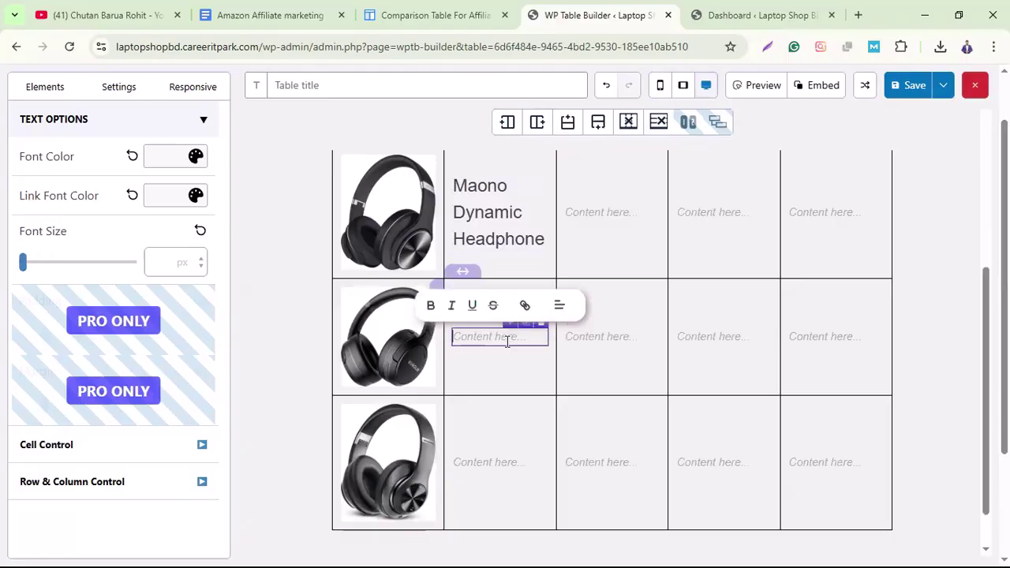
{"action": "key", "text": "ctrl+v"}
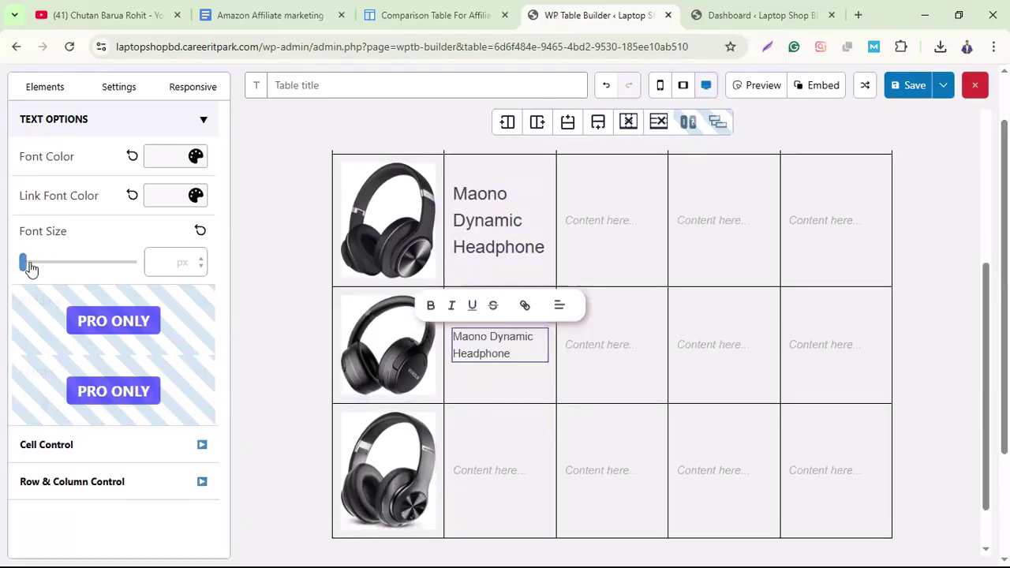
{"action": "left_click_drag", "start_coordinate": [23, 262], "coordinate": [52, 275]}
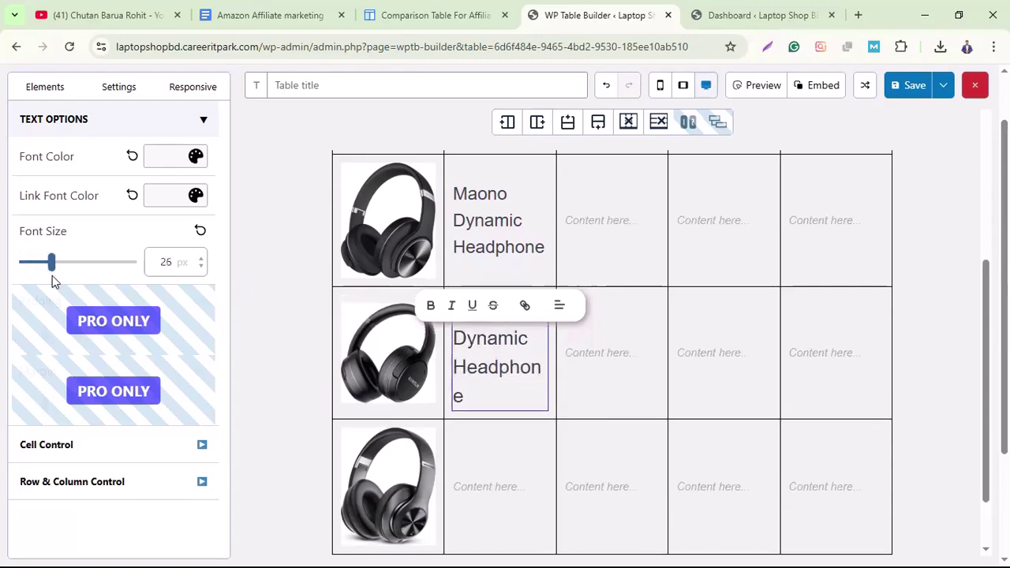
{"action": "left_click", "coordinate": [201, 268]}
{"action": "left_click", "coordinate": [201, 267]}
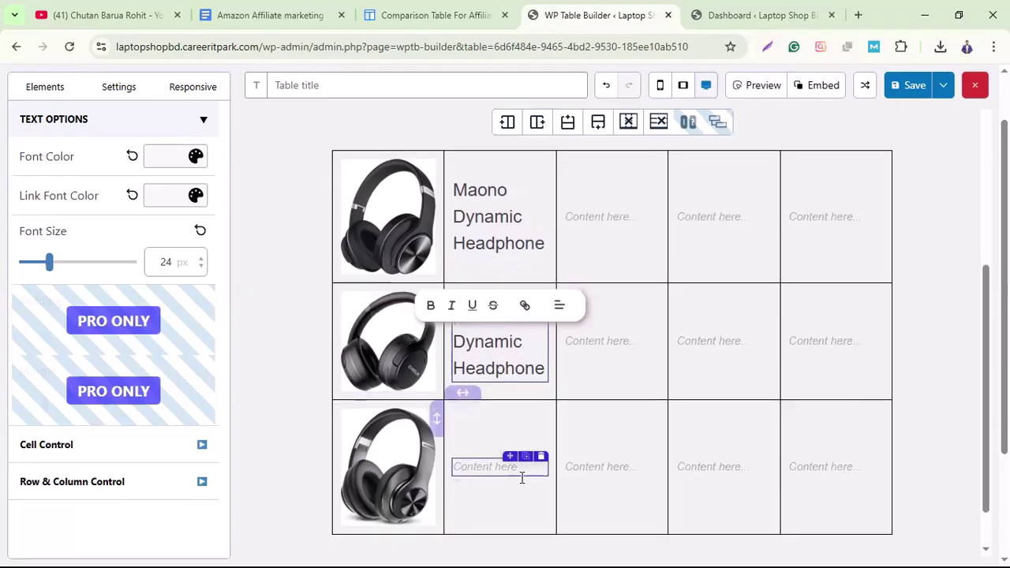
- Paste the product name "Maono Dynamic Headphone" into the second cell of row five and set its font size to 24 px
{"action": "scroll", "coordinate": [505, 458], "scroll_direction": "down", "scroll_amount": 1}
{"action": "left_click", "coordinate": [485, 414]}
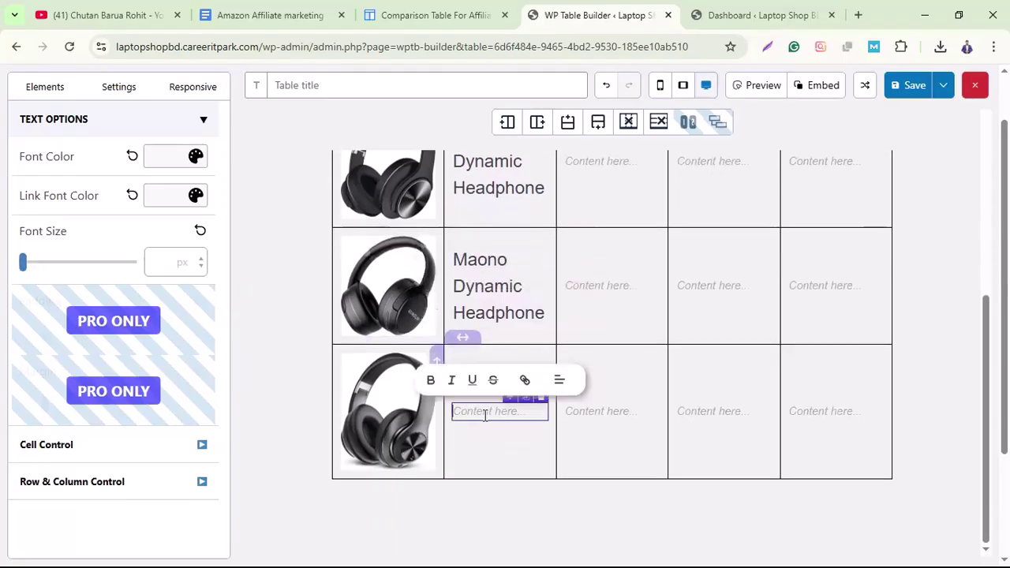
{"action": "key", "text": "ctrl+v"}
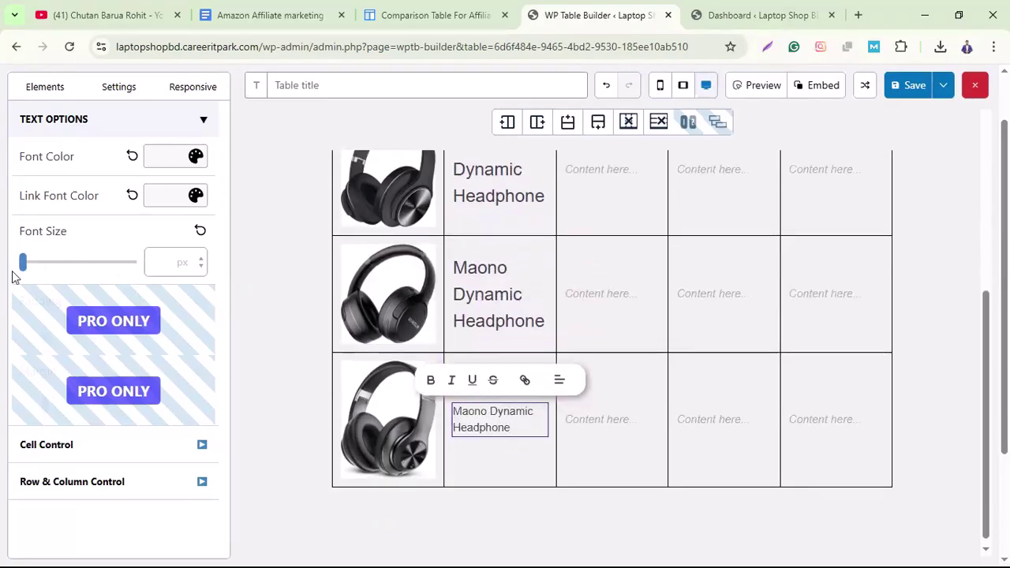
{"action": "left_click_drag", "start_coordinate": [23, 263], "coordinate": [53, 268]}
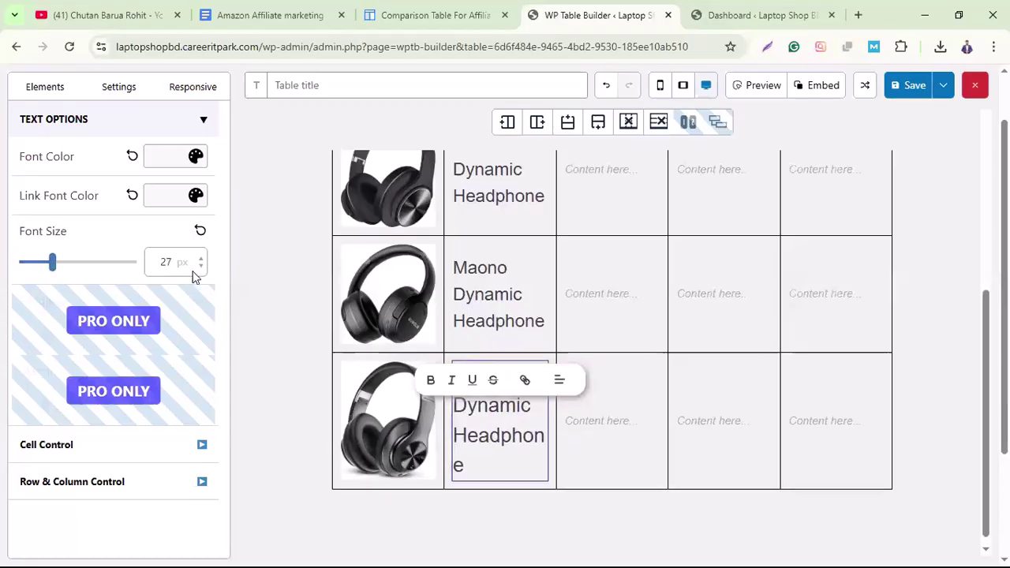
{"action": "left_click", "coordinate": [199, 267]}
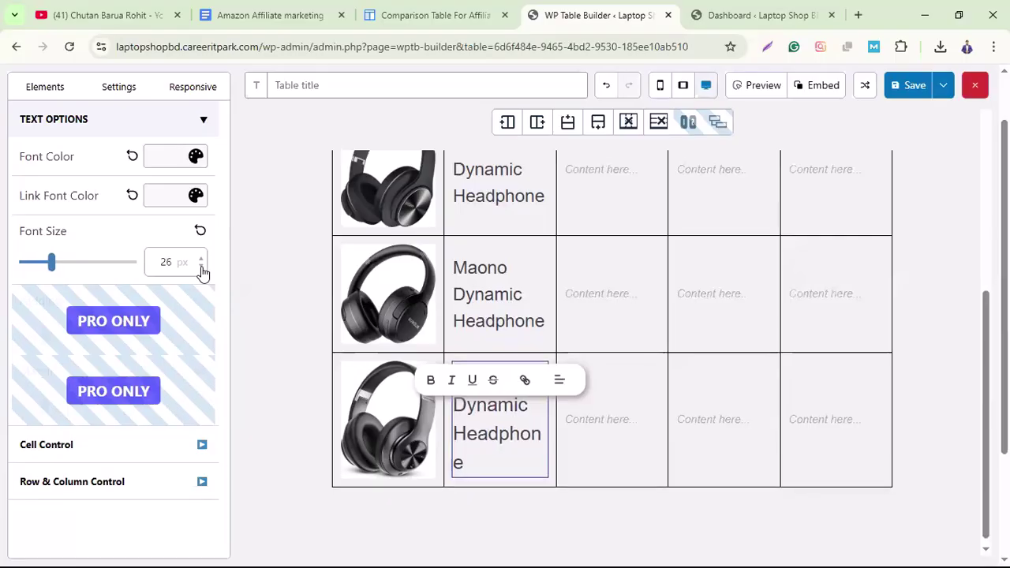
{"action": "left_click", "coordinate": [200, 268]}
{"action": "left_click", "coordinate": [199, 267]}
- Copy the first product's four feature lines from the affiliatable.io template into the third cell of row one in WP Table Builder
{"action": "scroll", "coordinate": [680, 405], "scroll_direction": "up", "scroll_amount": 5}
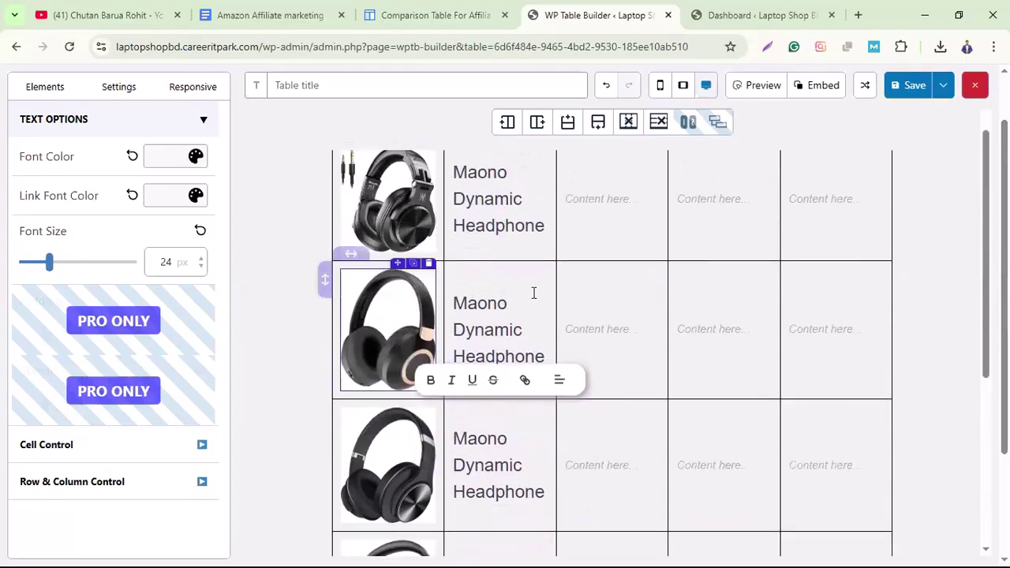
{"action": "scroll", "coordinate": [536, 292], "scroll_direction": "up", "scroll_amount": 2}
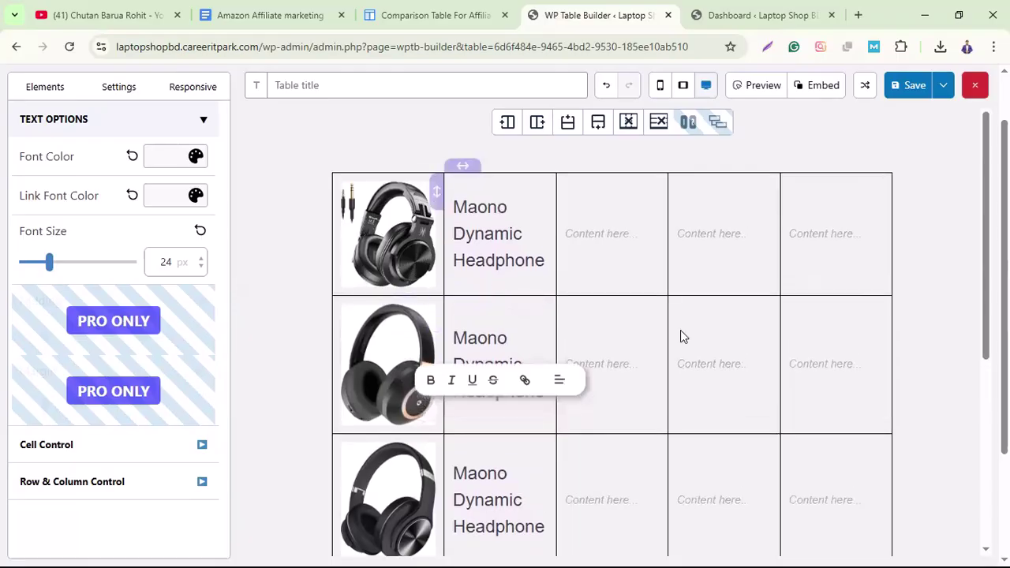
{"action": "left_click", "coordinate": [442, 14]}
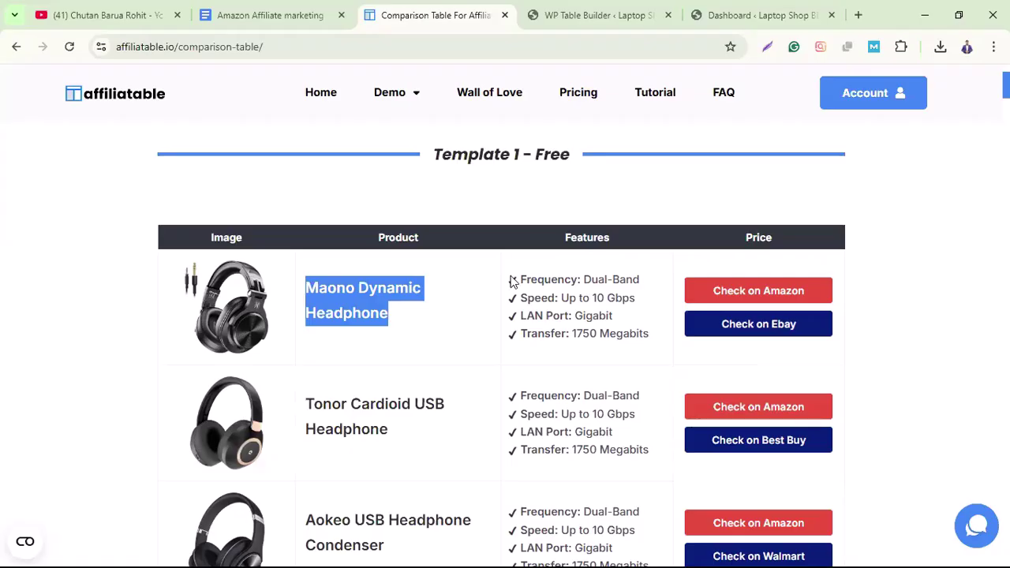
{"action": "left_click_drag", "start_coordinate": [511, 282], "coordinate": [670, 343]}
{"action": "key", "text": "ctrl+c"}
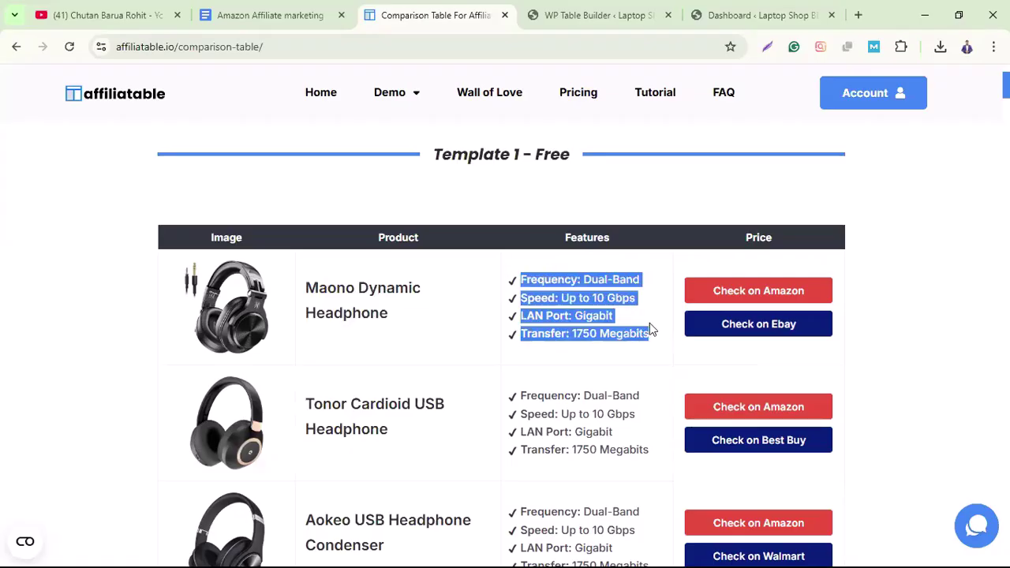
{"action": "left_click", "coordinate": [568, 15]}
{"action": "left_click", "coordinate": [594, 233]}
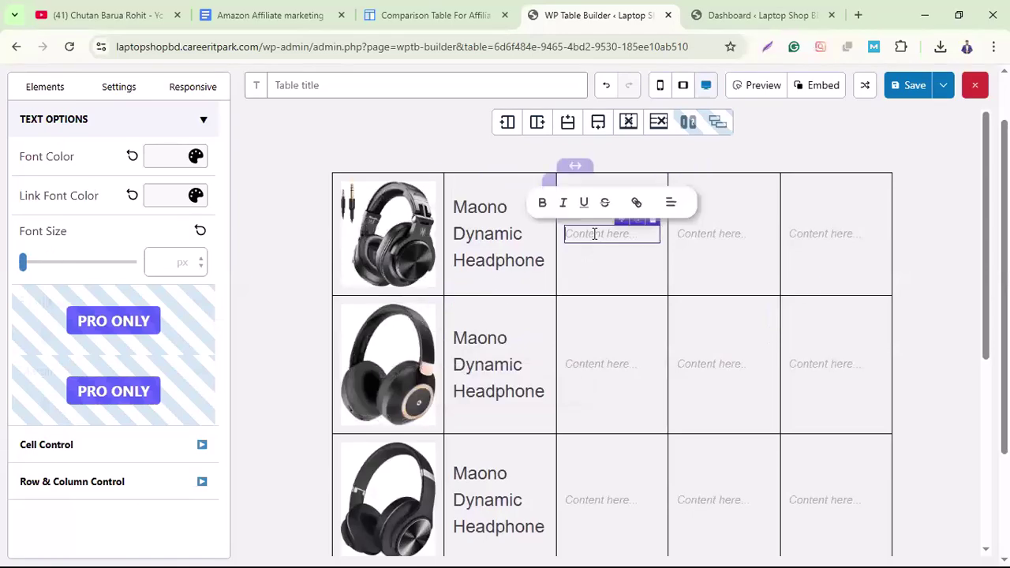
{"action": "key", "text": "ctrl+v"}
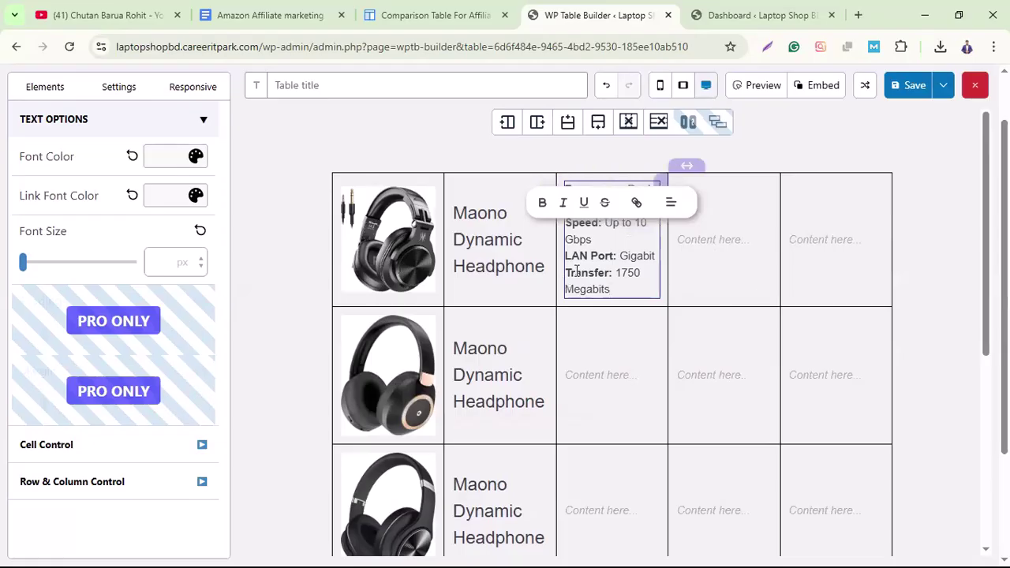
- Paste the copied feature list into the third cells of rows two and three
{"action": "left_click", "coordinate": [611, 375]}
{"action": "left_click", "coordinate": [604, 375]}
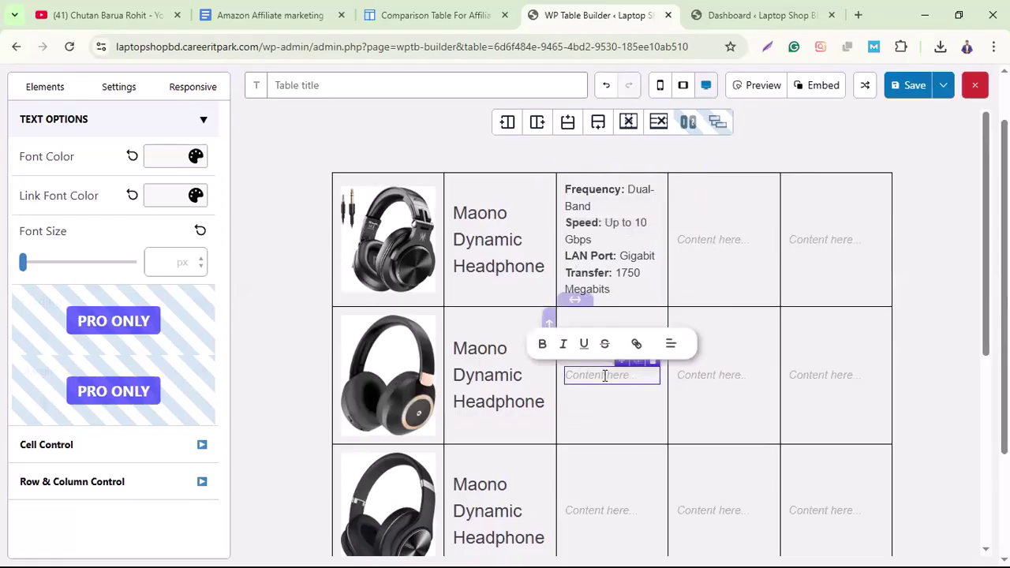
{"action": "key", "text": "ctrl+v"}
{"action": "scroll", "coordinate": [596, 442], "scroll_direction": "down", "scroll_amount": 1}
{"action": "left_click", "coordinate": [601, 436]}
{"action": "left_click", "coordinate": [601, 435]}
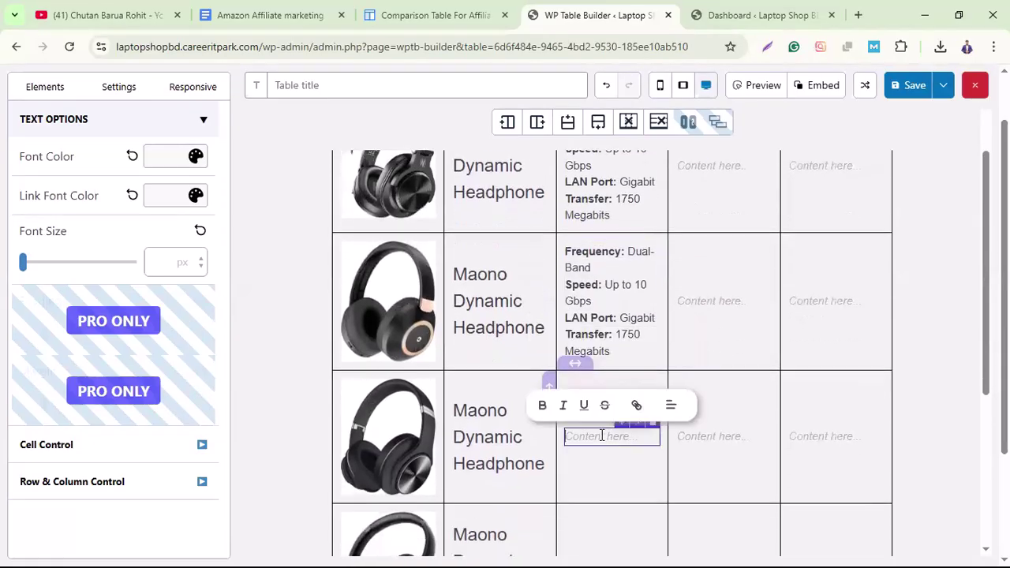
{"action": "key", "text": "ctrl+v"}
- Paste the copied feature list into the third cells of rows four and five
{"action": "scroll", "coordinate": [605, 458], "scroll_direction": "down", "scroll_amount": 2}
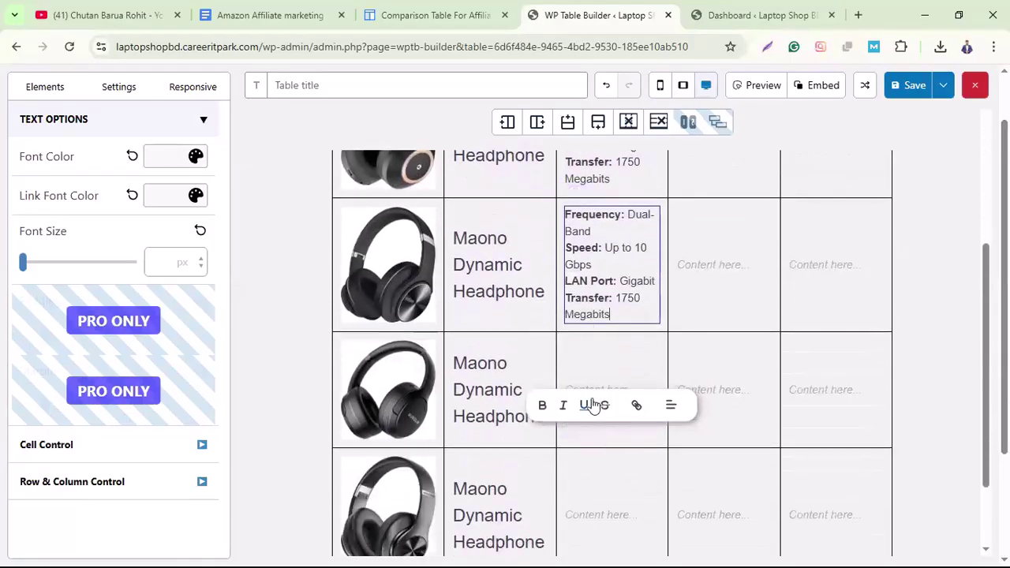
{"action": "scroll", "coordinate": [591, 378], "scroll_direction": "down", "scroll_amount": 1}
{"action": "left_click", "coordinate": [609, 292]}
{"action": "key", "text": "ctrl+v"}
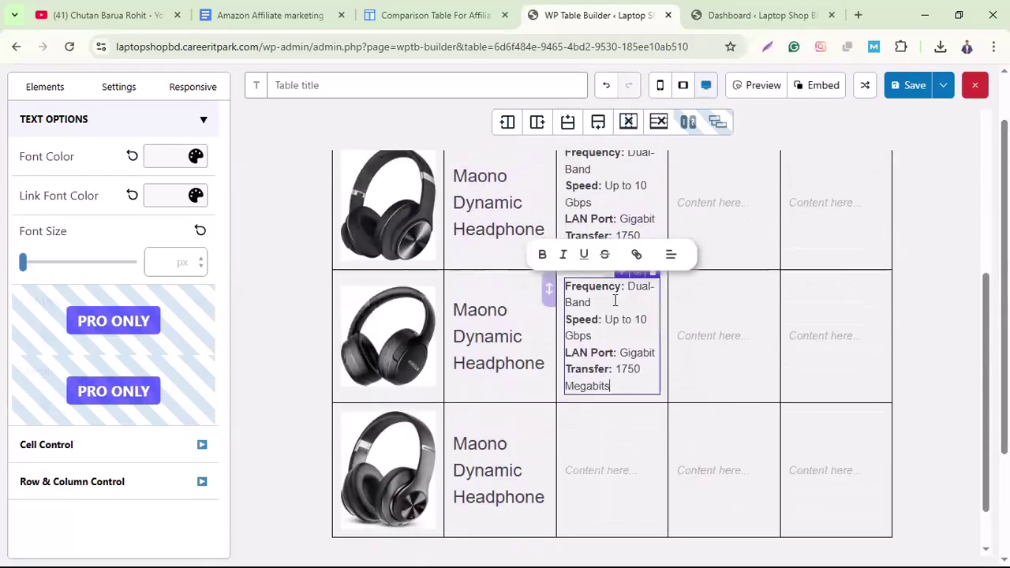
{"action": "left_click", "coordinate": [608, 471]}
- Check the Price column of the affiliatable.io template and return to the table in WP Table Builder
{"action": "scroll", "coordinate": [607, 473], "scroll_direction": "up", "scroll_amount": 1}
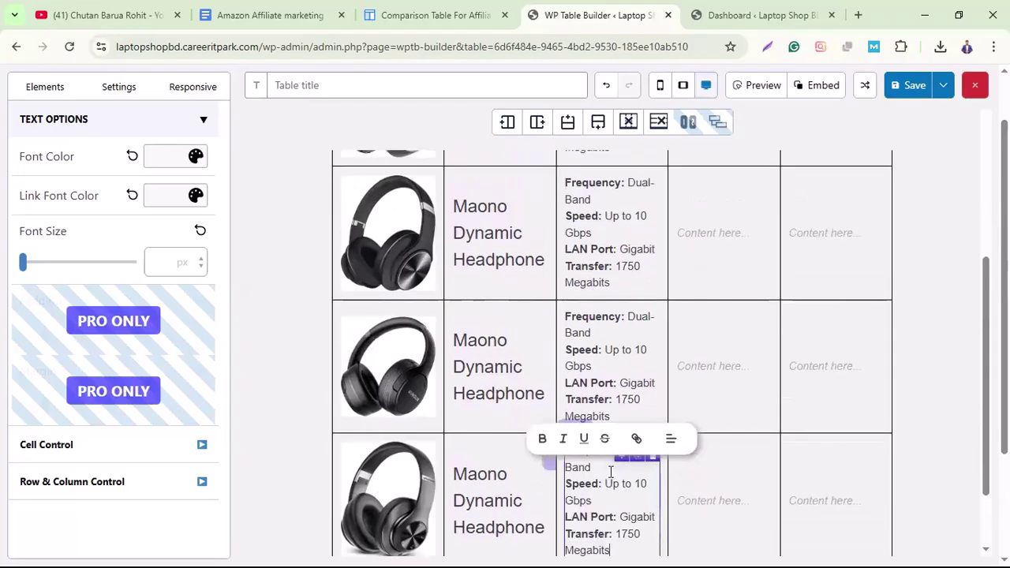
{"action": "scroll", "coordinate": [764, 422], "scroll_direction": "up", "scroll_amount": 3}
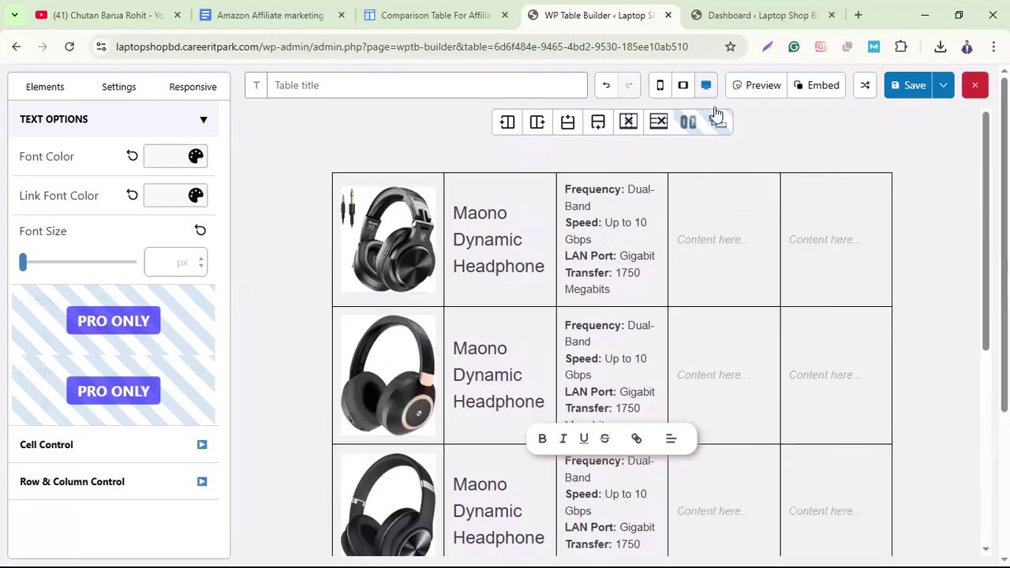
{"action": "left_click", "coordinate": [434, 15]}
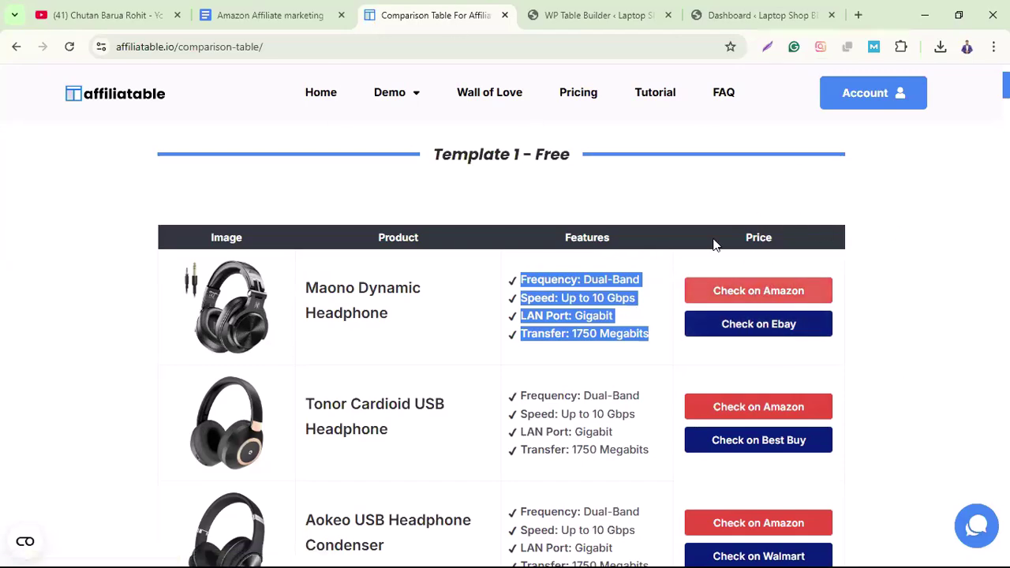
{"action": "left_click", "coordinate": [621, 15]}
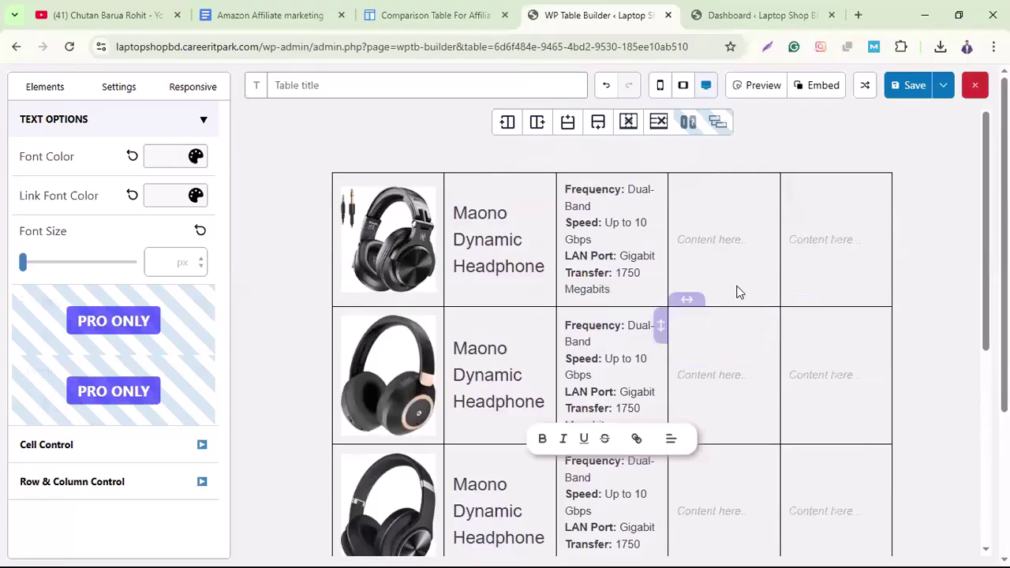
- Add a Button element to the fourth cell of row one and select it for editing
{"action": "left_click", "coordinate": [43, 87]}
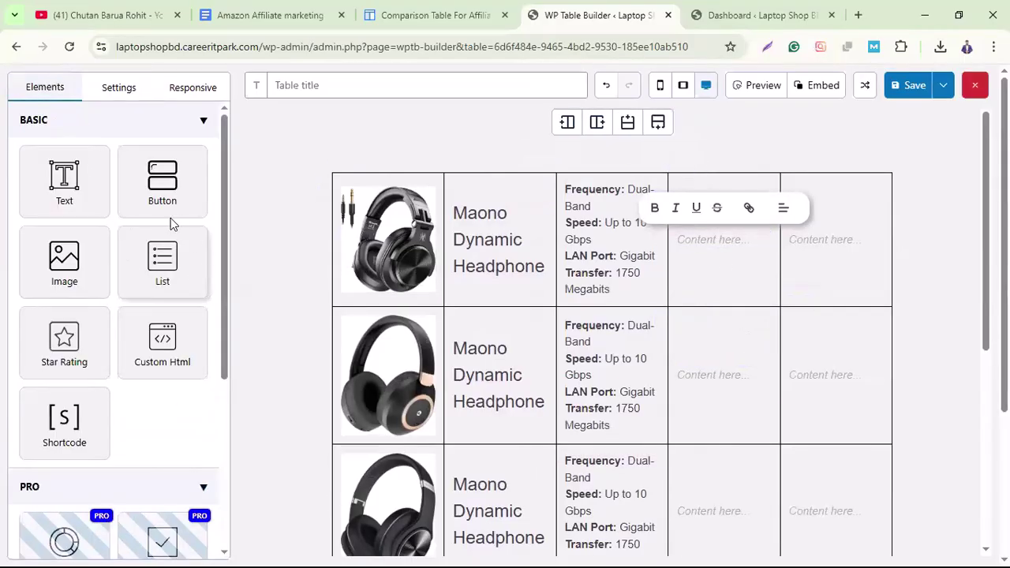
{"action": "left_click_drag", "start_coordinate": [160, 198], "coordinate": [734, 243]}
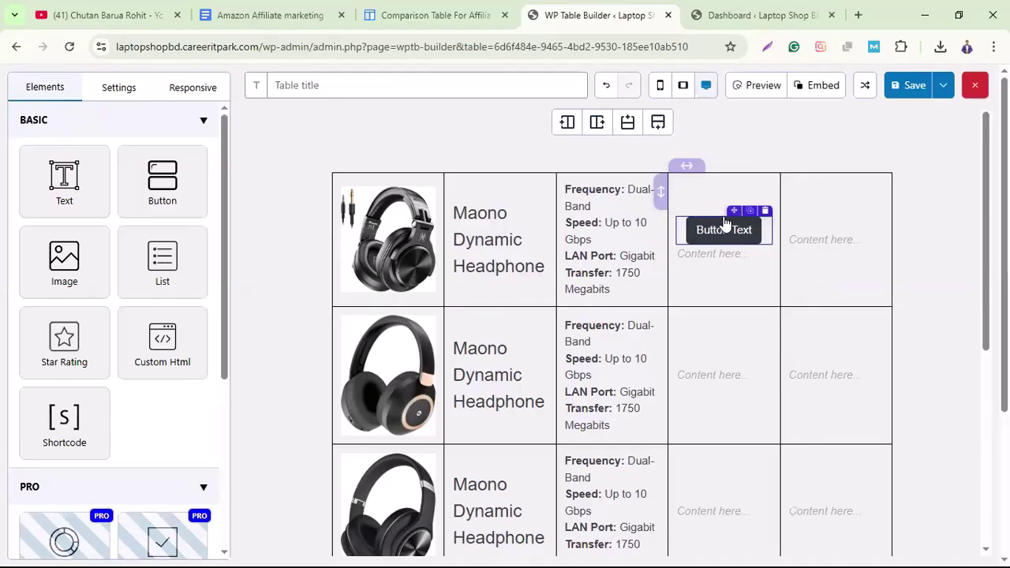
{"action": "left_click", "coordinate": [721, 229]}
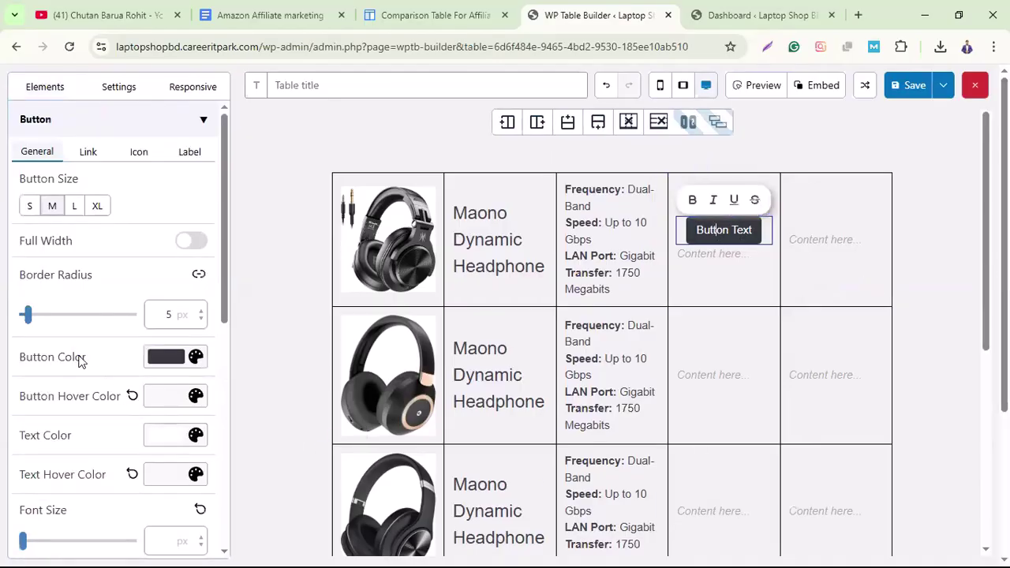
- Change the button's background color to a bright orange
{"action": "left_click", "coordinate": [164, 360]}
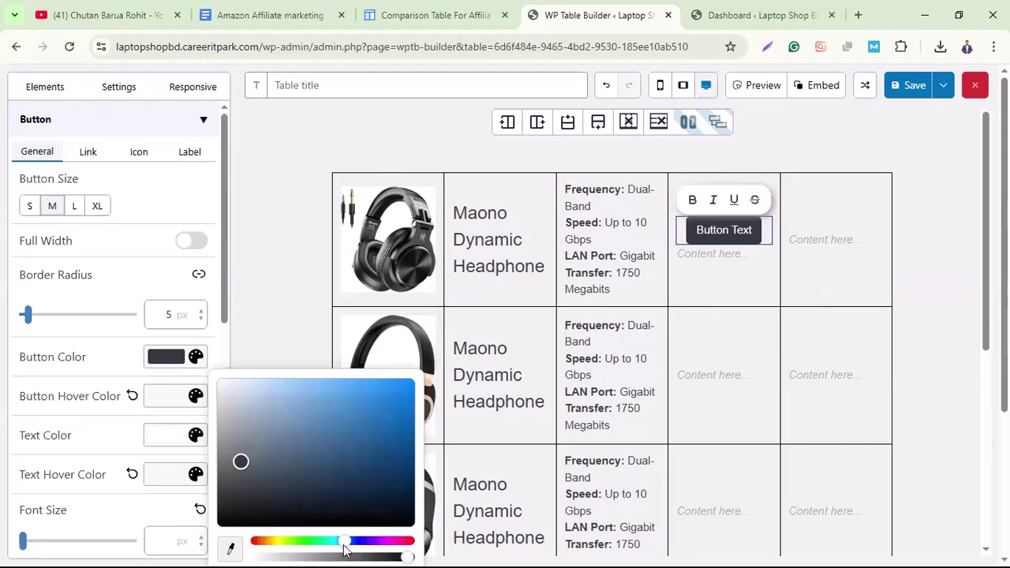
{"action": "left_click_drag", "start_coordinate": [344, 545], "coordinate": [270, 550]}
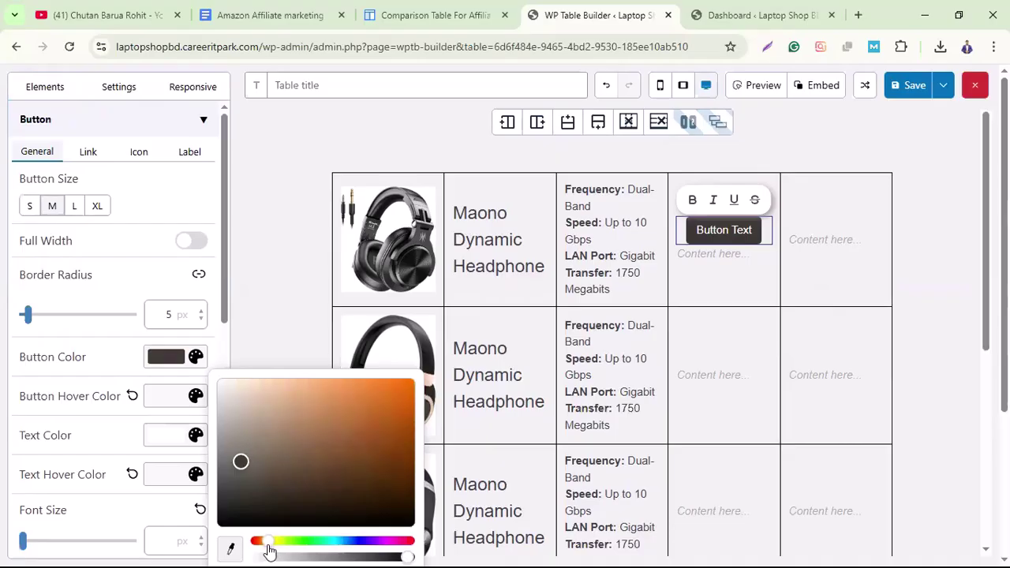
{"action": "left_click", "coordinate": [347, 397]}
{"action": "left_click", "coordinate": [377, 388]}
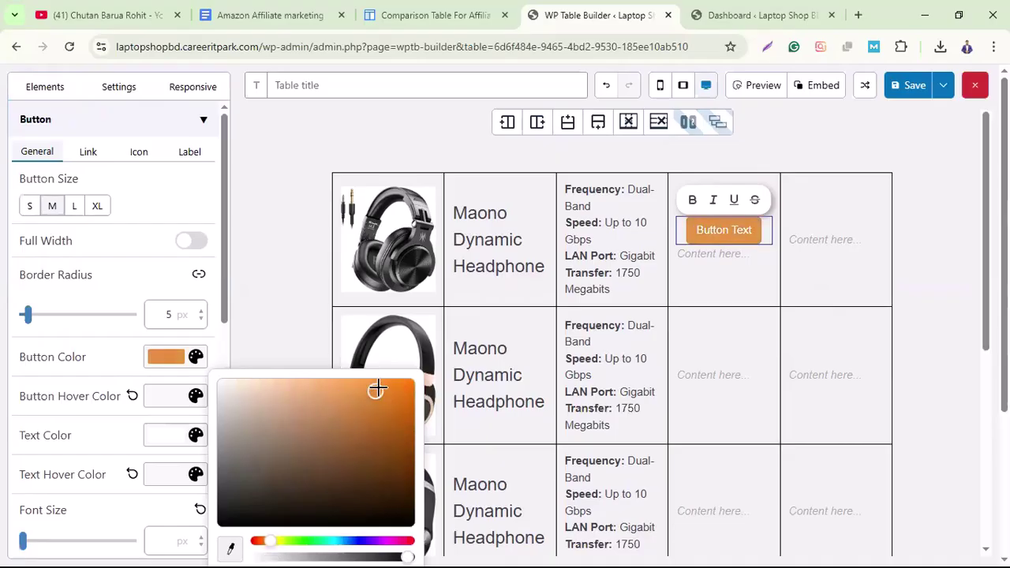
{"action": "left_click_drag", "start_coordinate": [377, 388], "coordinate": [396, 385]}
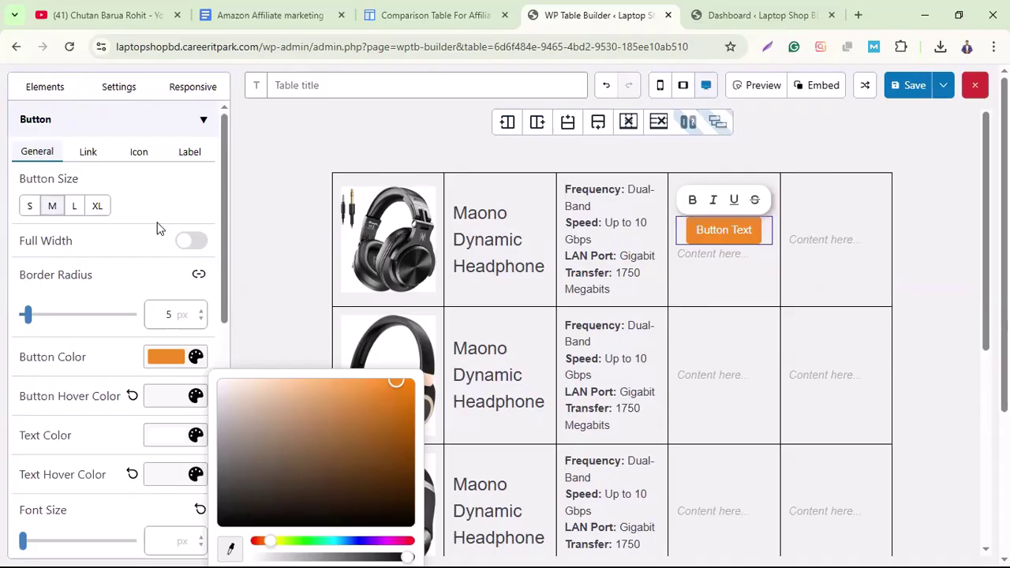
- Examine the button's general settings, including size, border radius, colors, font size, hover scale, alignment and ID
{"action": "scroll", "coordinate": [109, 473], "scroll_direction": "down", "scroll_amount": 5}
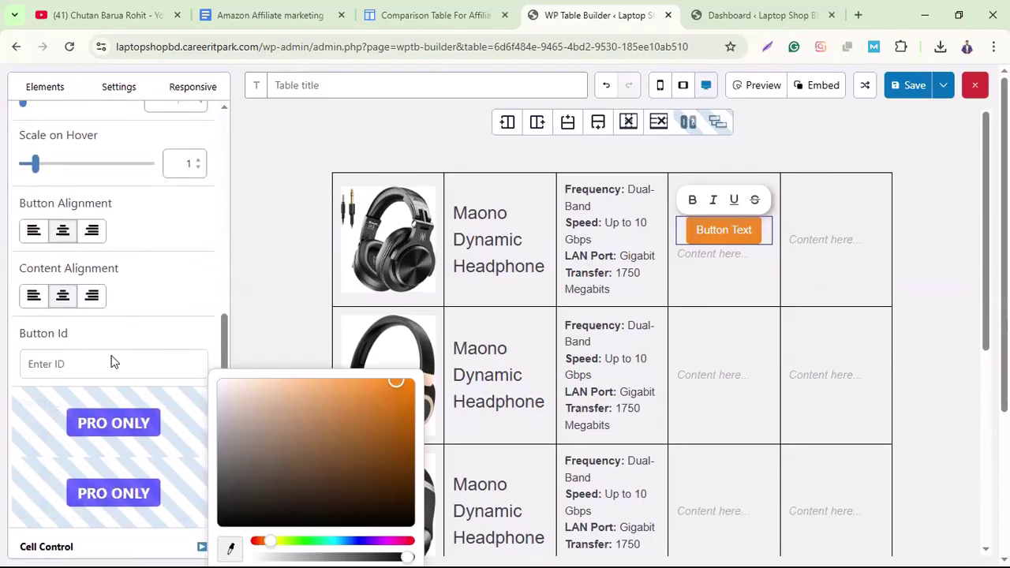
{"action": "scroll", "coordinate": [79, 363], "scroll_direction": "up", "scroll_amount": 4}
{"action": "left_click", "coordinate": [712, 229]}
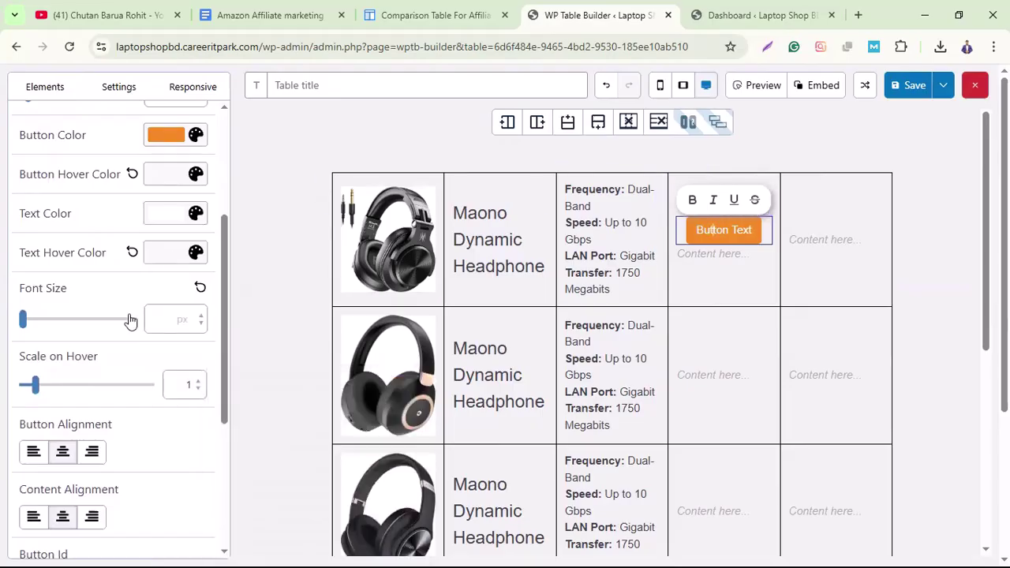
{"action": "scroll", "coordinate": [129, 320], "scroll_direction": "up", "scroll_amount": 3}
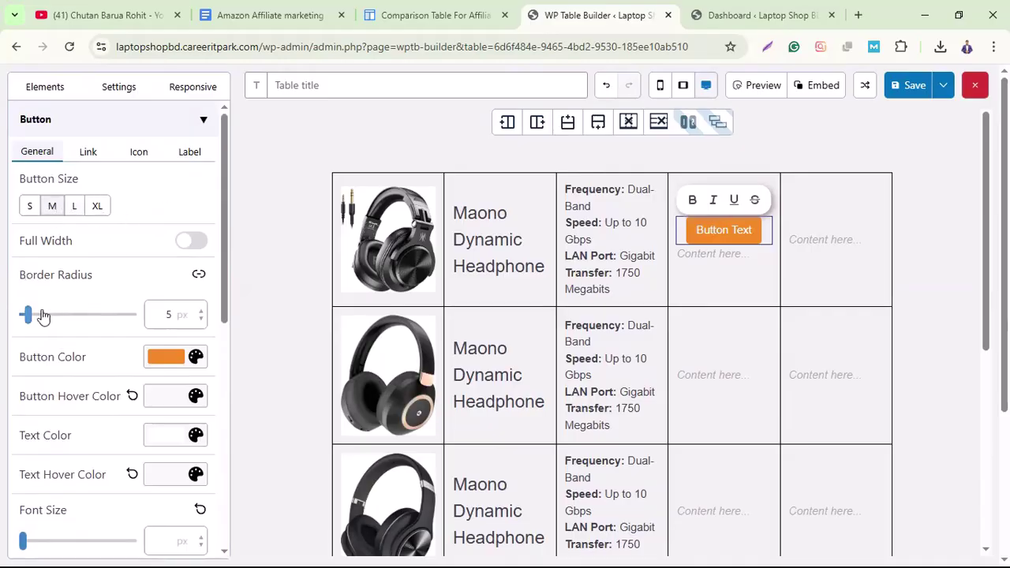
{"action": "scroll", "coordinate": [77, 342], "scroll_direction": "down", "scroll_amount": 2}
{"action": "scroll", "coordinate": [76, 342], "scroll_direction": "down", "scroll_amount": 1}
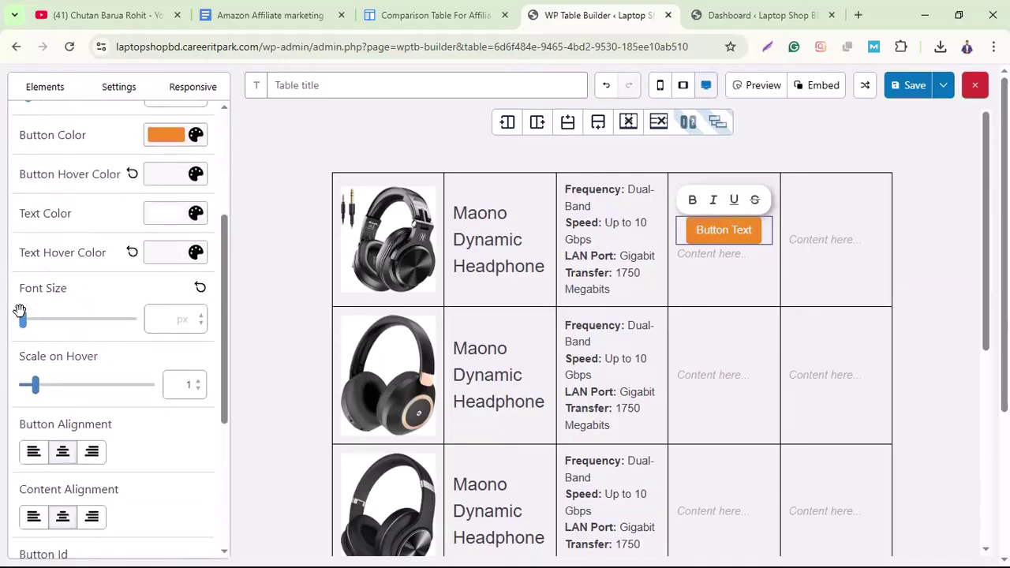
{"action": "scroll", "coordinate": [128, 390], "scroll_direction": "down", "scroll_amount": 4}
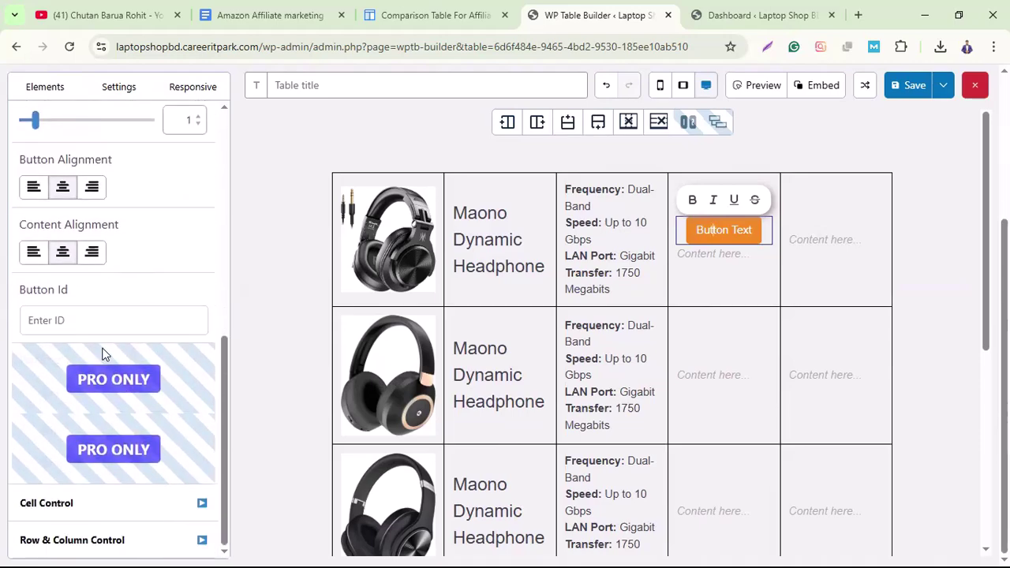
{"action": "scroll", "coordinate": [105, 346], "scroll_direction": "up", "scroll_amount": 7}
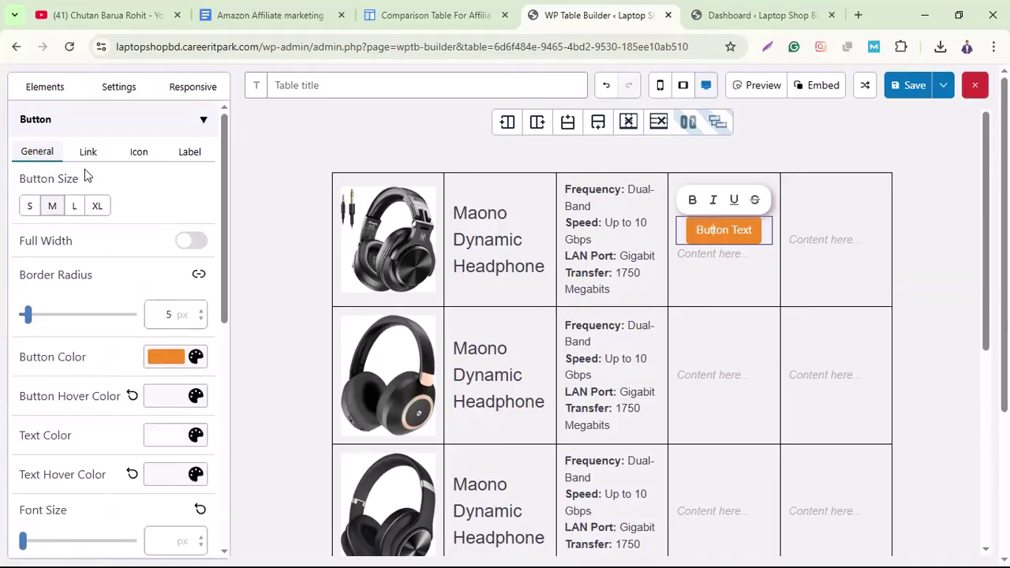
- Review the button's link, icon and label settings, and recheck the general options down to the Button Id
{"action": "left_click", "coordinate": [88, 152]}
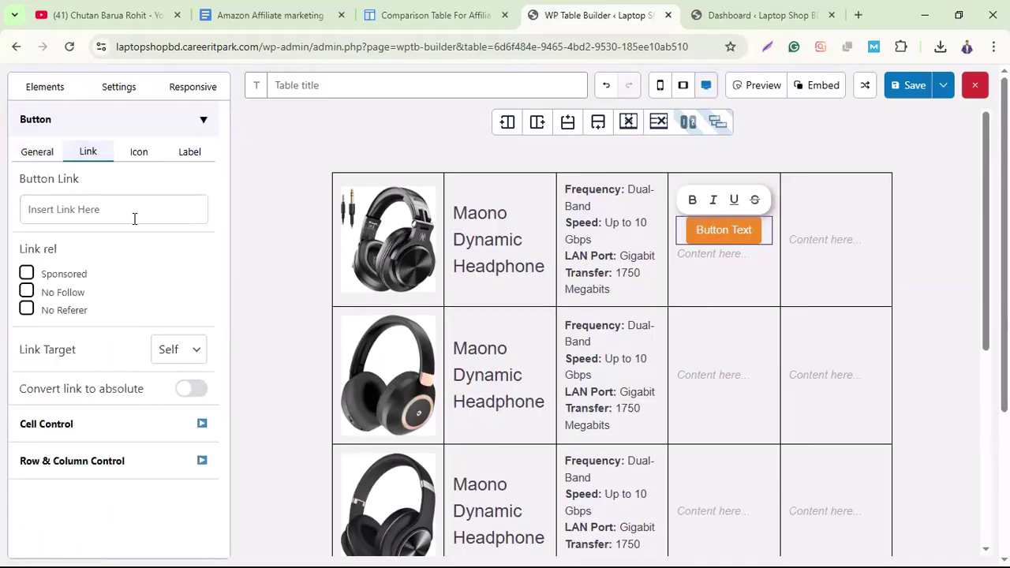
{"action": "left_click", "coordinate": [95, 206]}
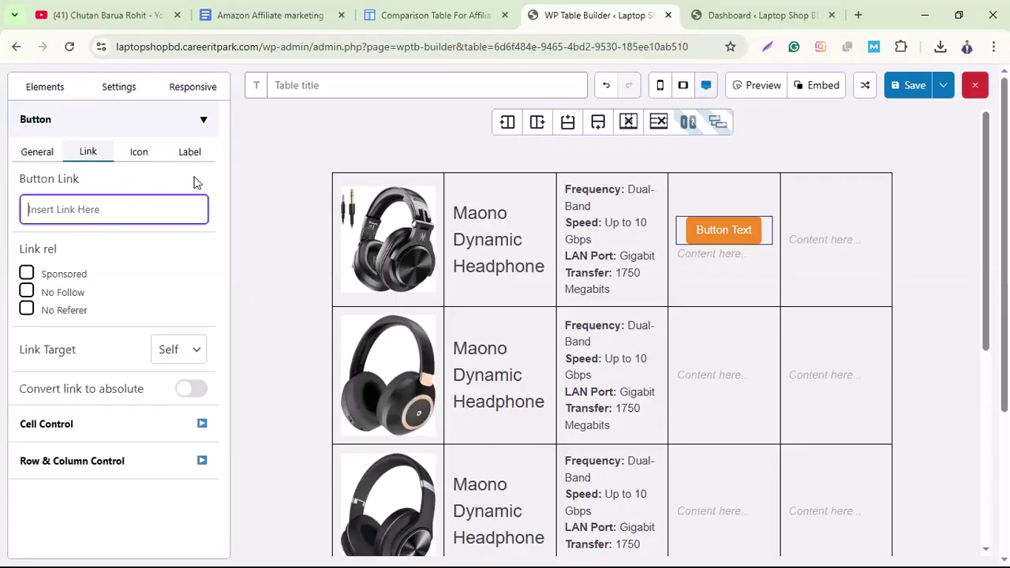
{"action": "left_click", "coordinate": [139, 151]}
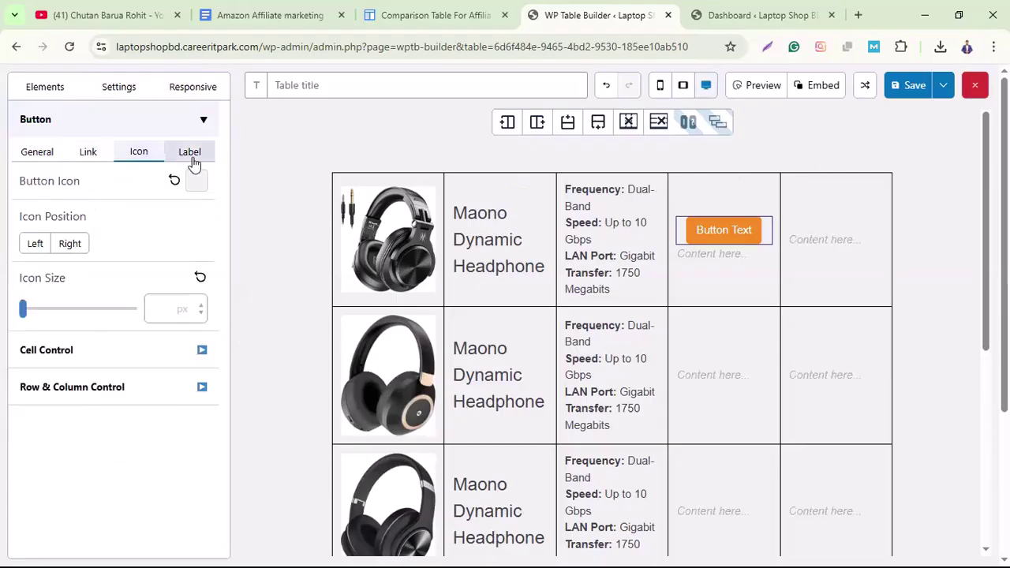
{"action": "left_click", "coordinate": [190, 153]}
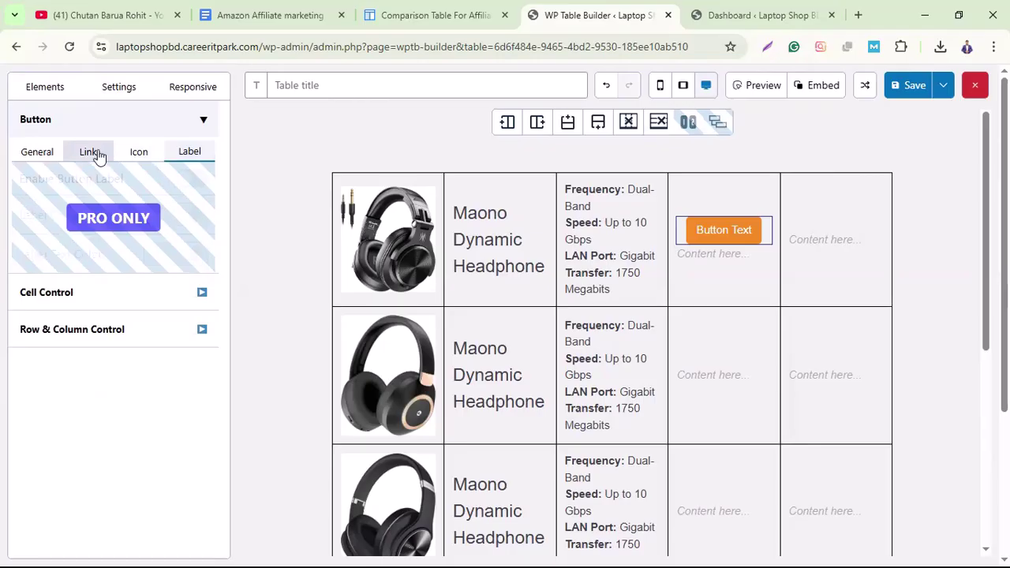
{"action": "left_click", "coordinate": [39, 153]}
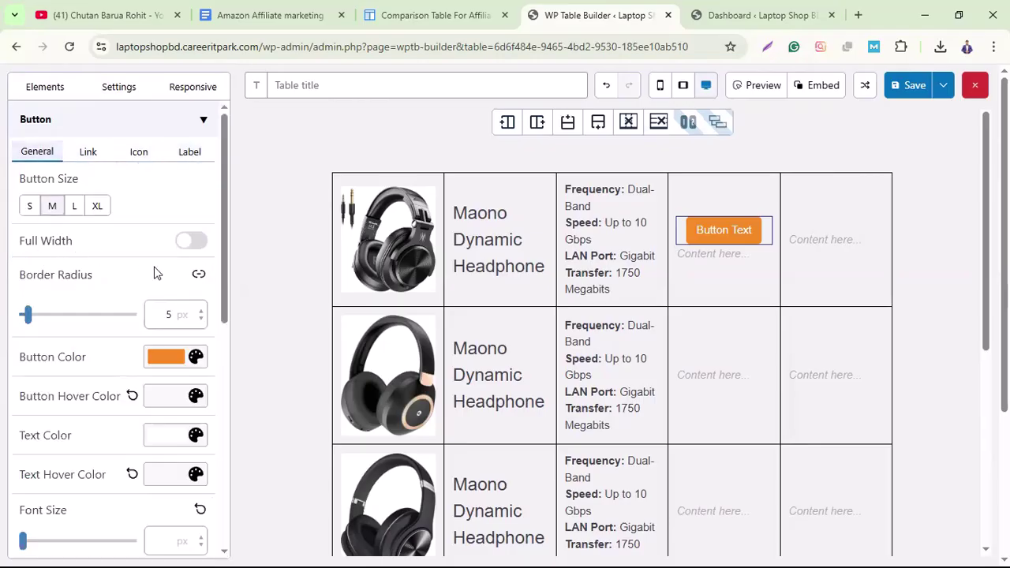
{"action": "scroll", "coordinate": [100, 325], "scroll_direction": "down", "scroll_amount": 1}
{"action": "scroll", "coordinate": [118, 310], "scroll_direction": "down", "scroll_amount": 2}
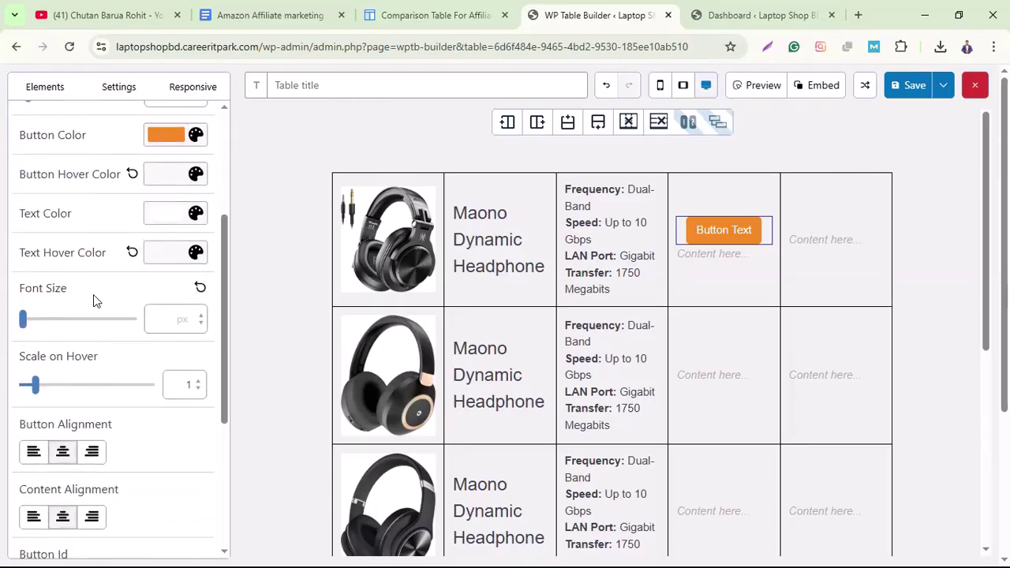
{"action": "scroll", "coordinate": [90, 317], "scroll_direction": "down", "scroll_amount": 3}
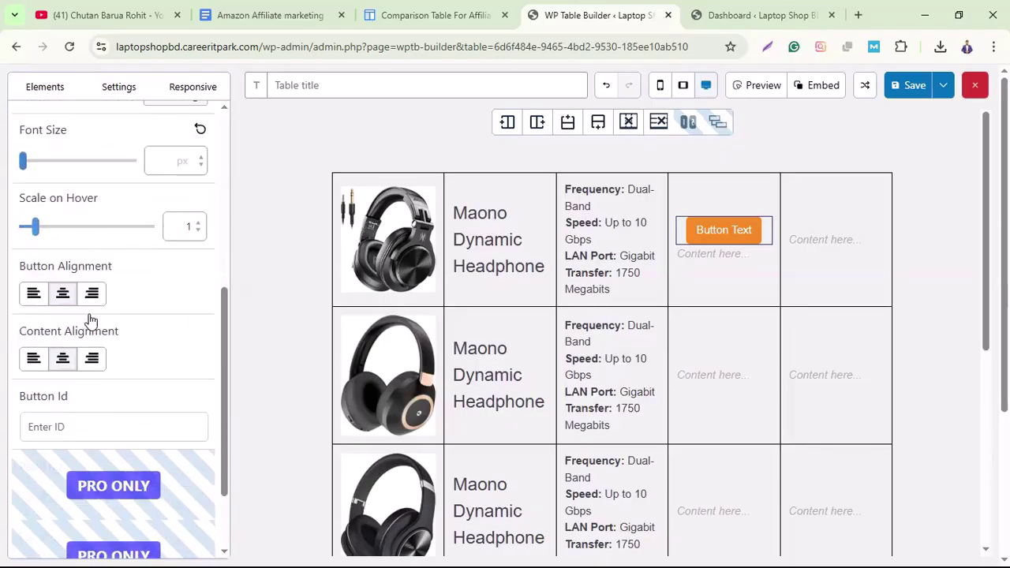
{"action": "scroll", "coordinate": [68, 351], "scroll_direction": "down", "scroll_amount": 1}
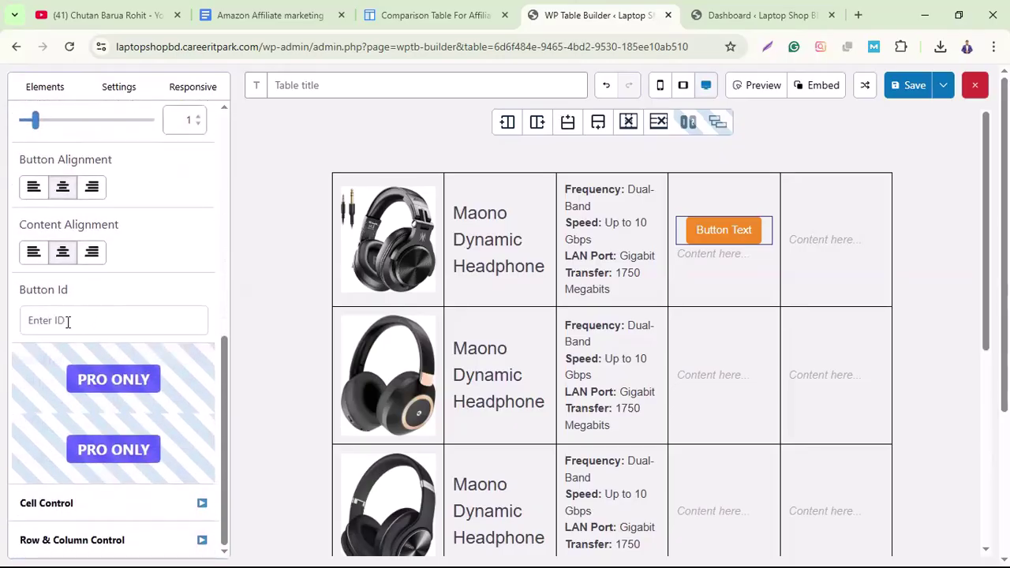
{"action": "left_click", "coordinate": [80, 328]}
{"action": "scroll", "coordinate": [95, 315], "scroll_direction": "down", "scroll_amount": 3}
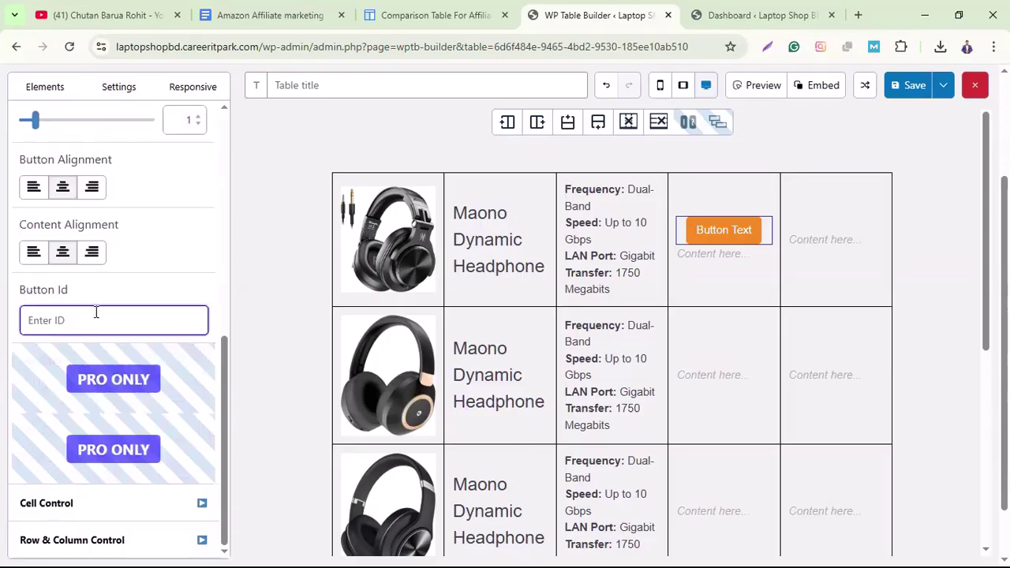
{"action": "scroll", "coordinate": [88, 321], "scroll_direction": "up", "scroll_amount": 10}
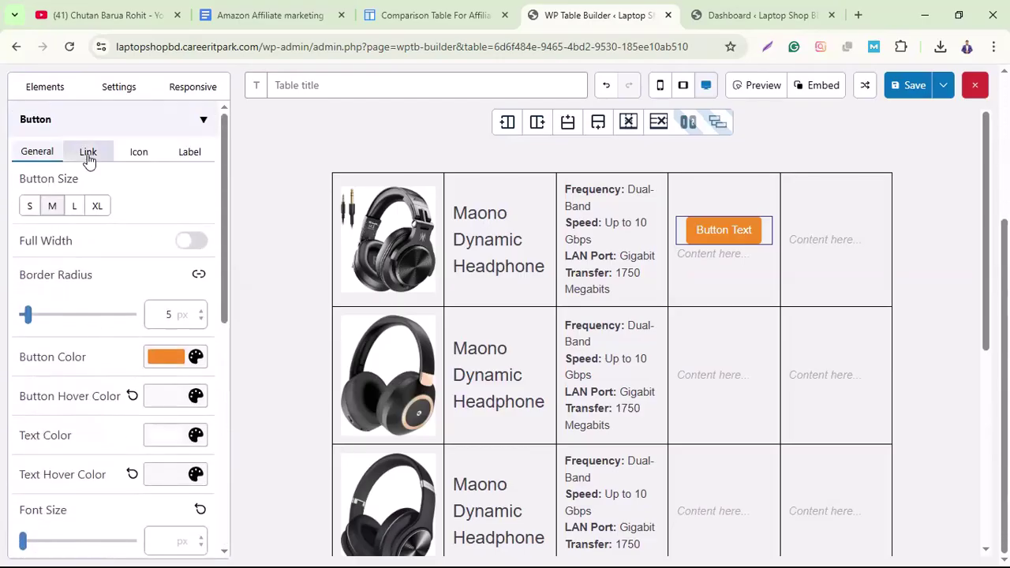
{"action": "left_click", "coordinate": [88, 153]}
{"action": "left_click", "coordinate": [80, 211]}
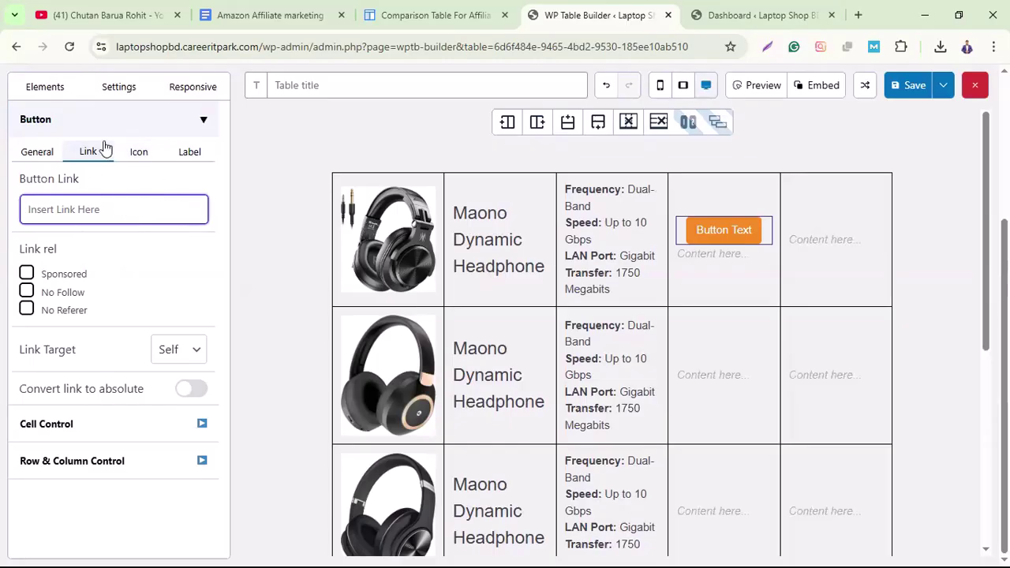
- Replace the orange button's text with "Buy Amazon"
{"action": "left_click", "coordinate": [710, 228]}
{"action": "left_click", "coordinate": [753, 238]}
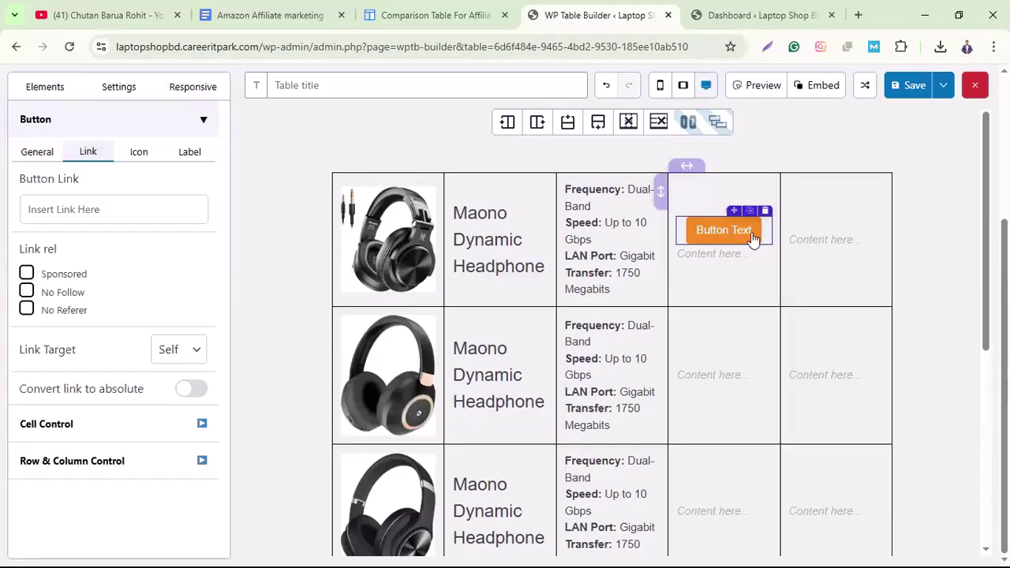
{"action": "left_click", "coordinate": [724, 230]}
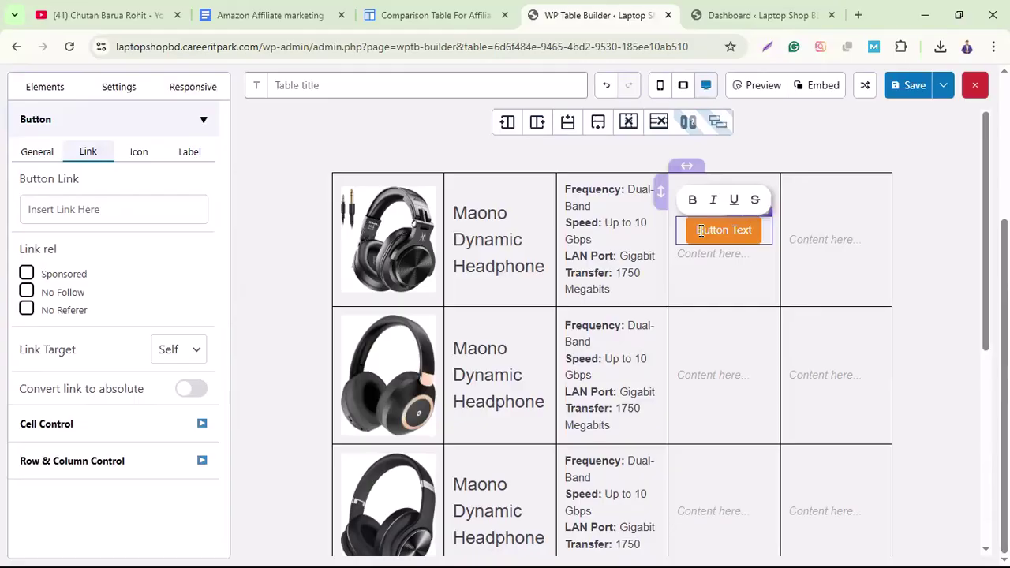
{"action": "key", "text": "BackSpace"}
{"action": "key", "text": "BackSpace"}
{"action": "key", "text": "BackSpace"}
{"action": "key", "text": "BackSpace"}
{"action": "key", "text": "BackSpace"}
{"action": "key", "text": "BackSpace"}
{"action": "key", "text": "BackSpace"}
{"action": "key", "text": "BackSpace"}
{"action": "key", "text": "BackSpace"}
{"action": "key", "text": "BackSpace"}
{"action": "key", "text": "BackSpace"}
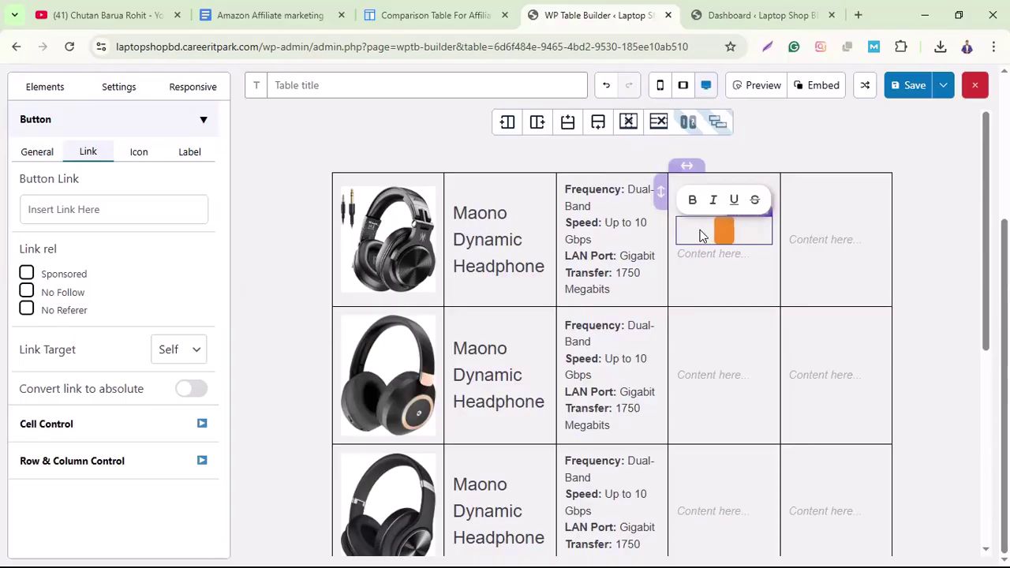
{"action": "type", "text": "Buy Amazon"}
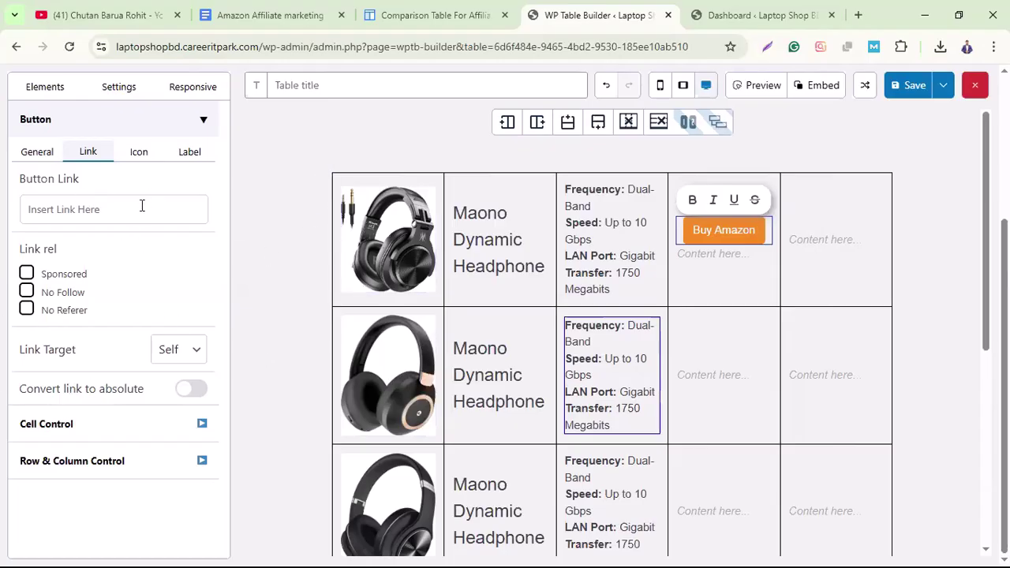
- Inspect the link settings of the button and of row one's headphone image
{"action": "left_click", "coordinate": [78, 211]}
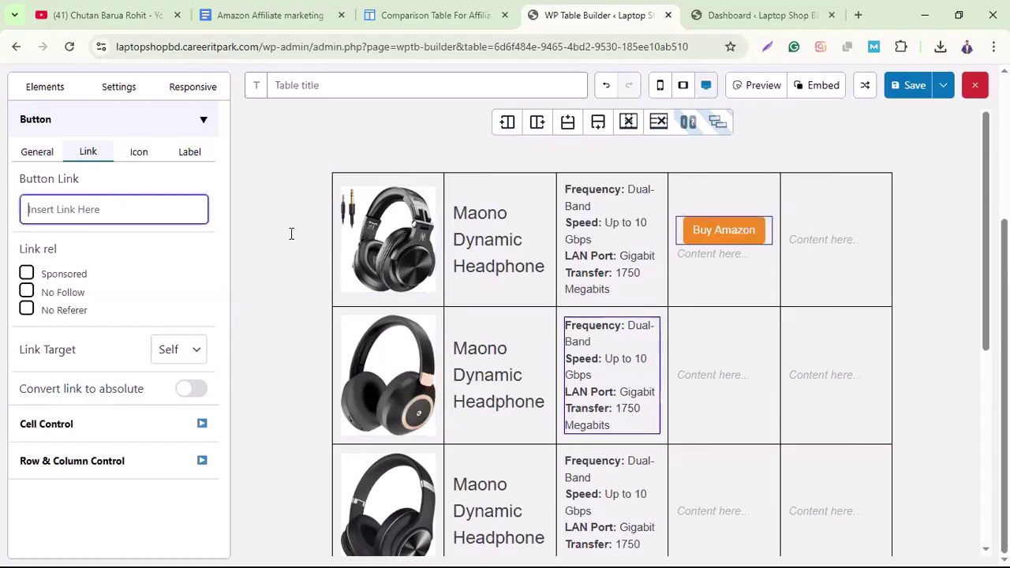
{"action": "left_click", "coordinate": [400, 254]}
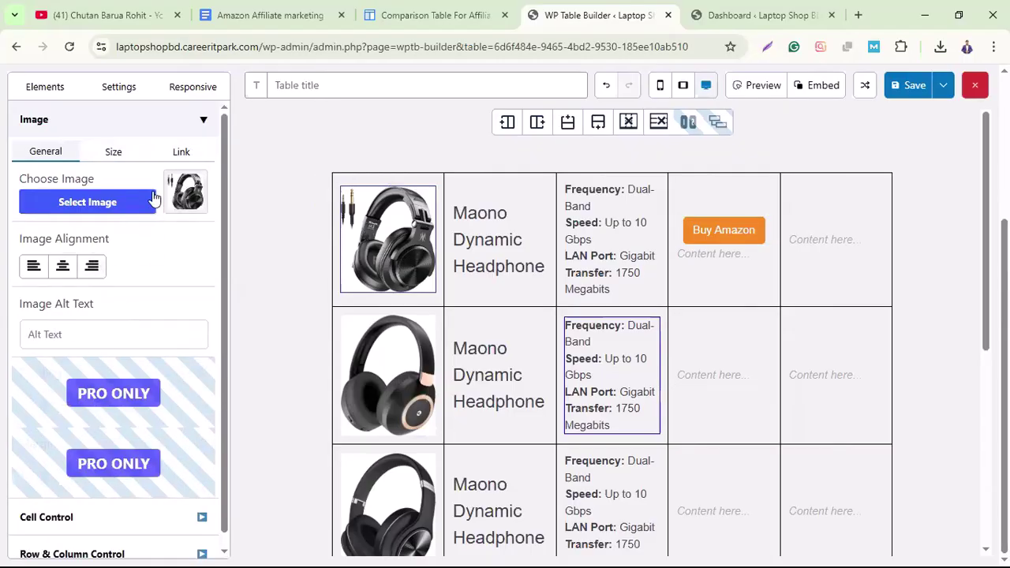
{"action": "left_click", "coordinate": [184, 156]}
{"action": "left_click", "coordinate": [86, 209]}
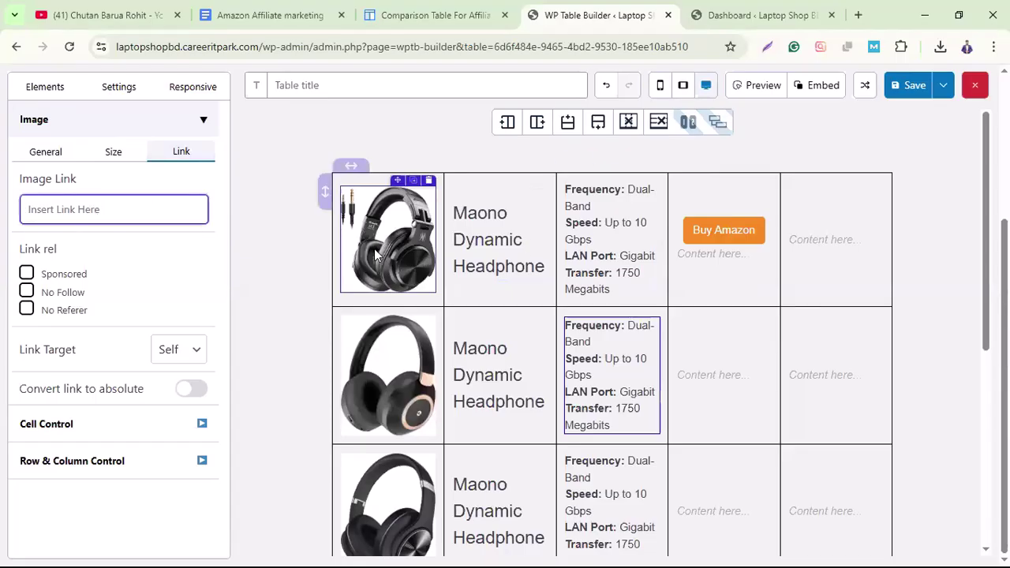
- Set the Buy Amazon button's link to "googlr.com"
{"action": "left_click", "coordinate": [723, 229]}
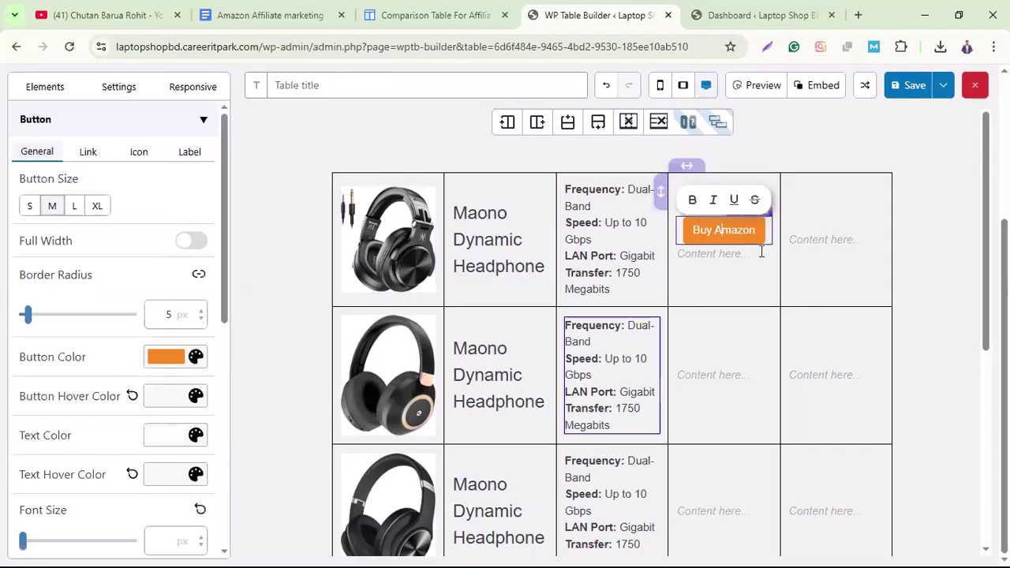
{"action": "left_click", "coordinate": [87, 152]}
{"action": "left_click", "coordinate": [117, 213]}
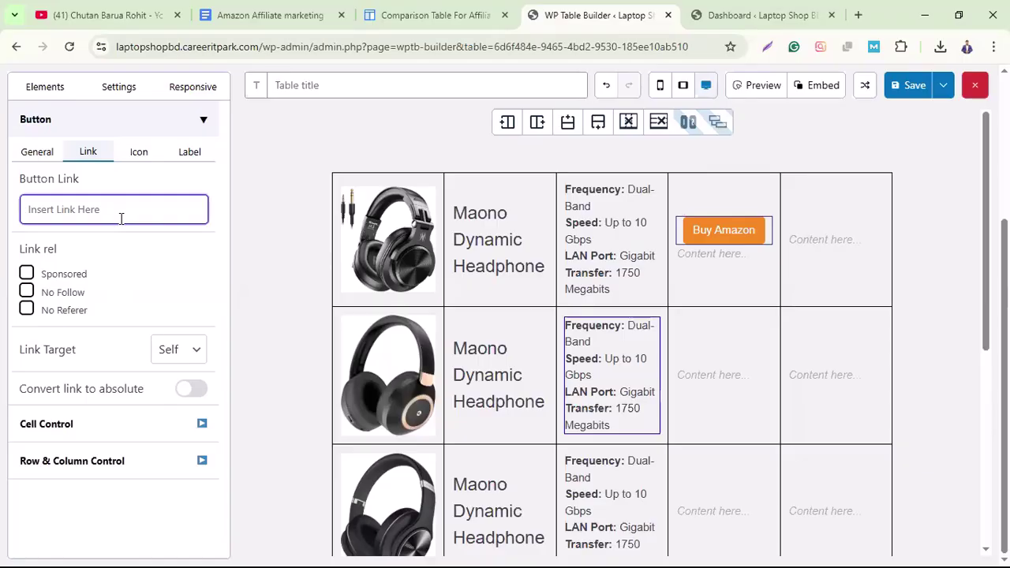
{"action": "type", "text": "g"}
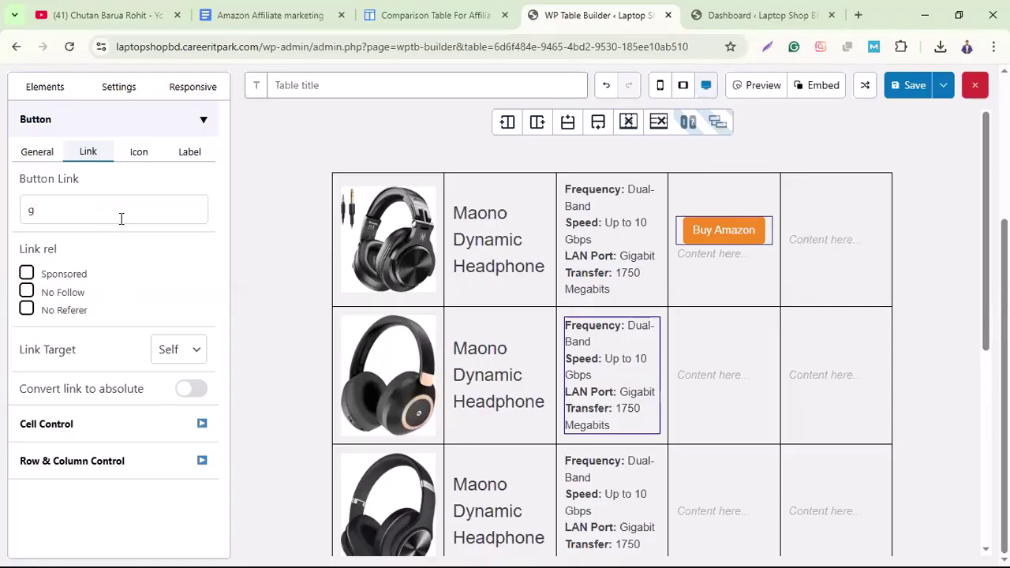
{"action": "left_click", "coordinate": [121, 218]}
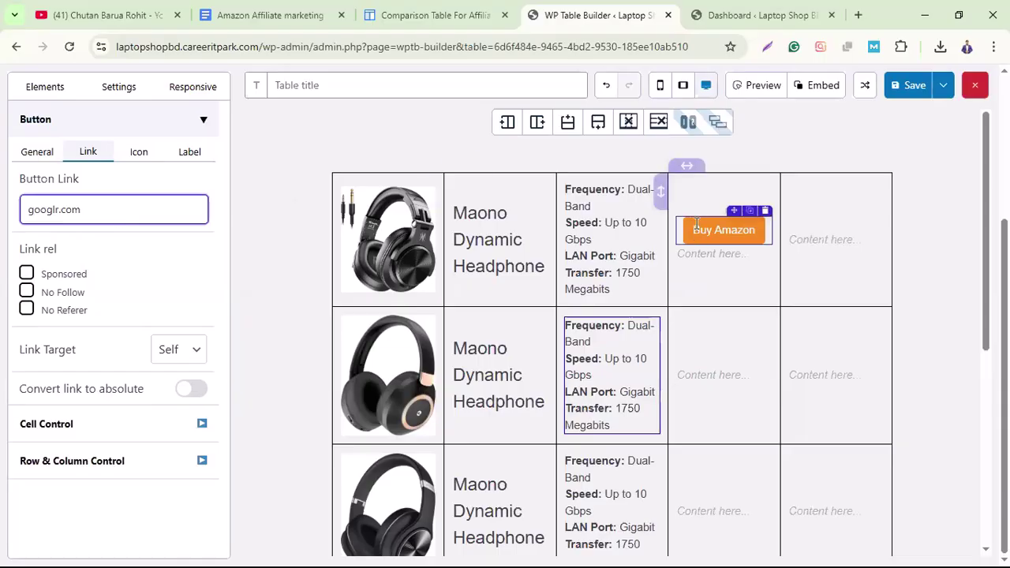
- Mark the Buy Amazon button's link as No Follow
{"action": "left_click", "coordinate": [28, 291]}
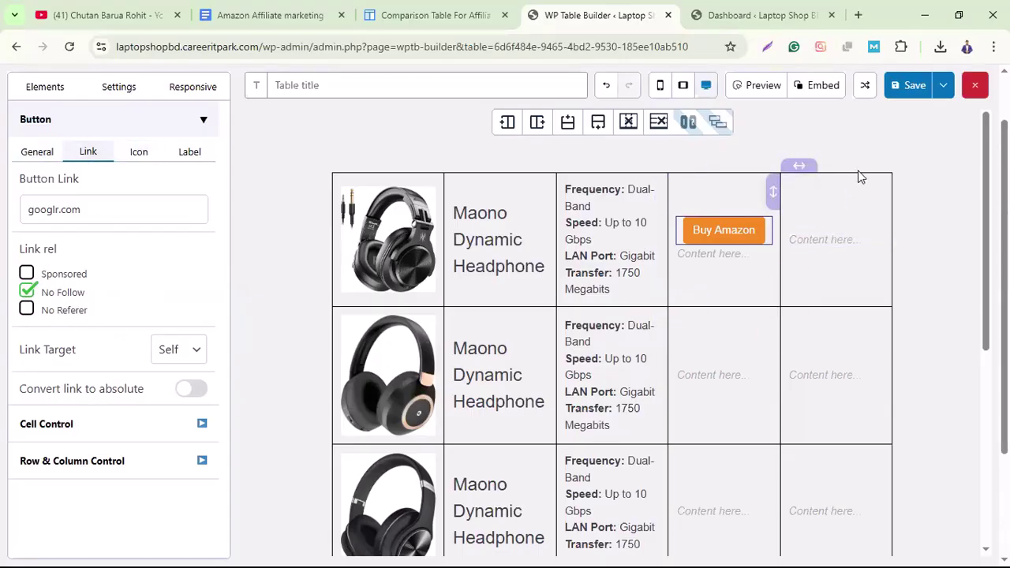
{"action": "left_click", "coordinate": [801, 167]}
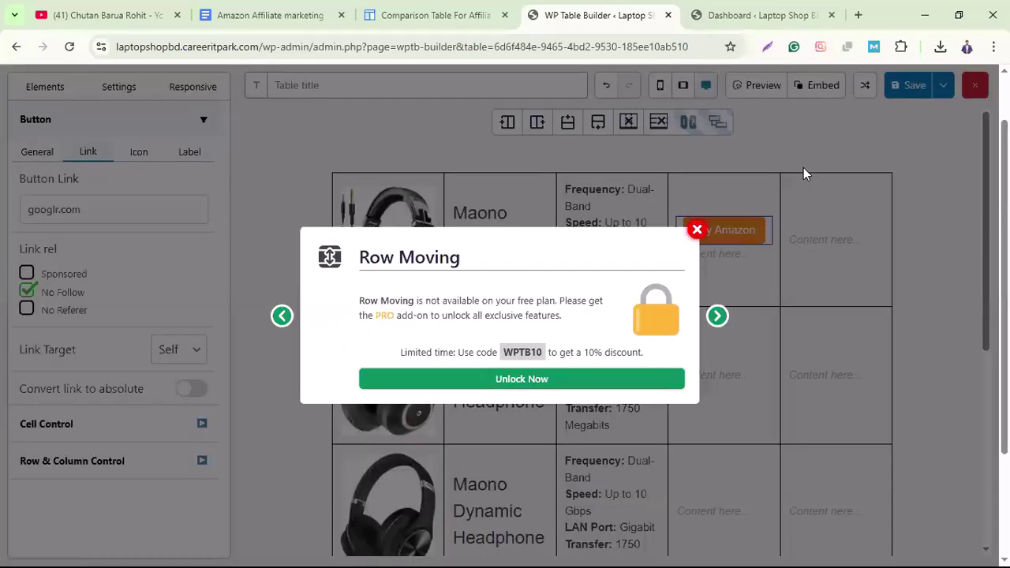
{"action": "left_click", "coordinate": [697, 229]}
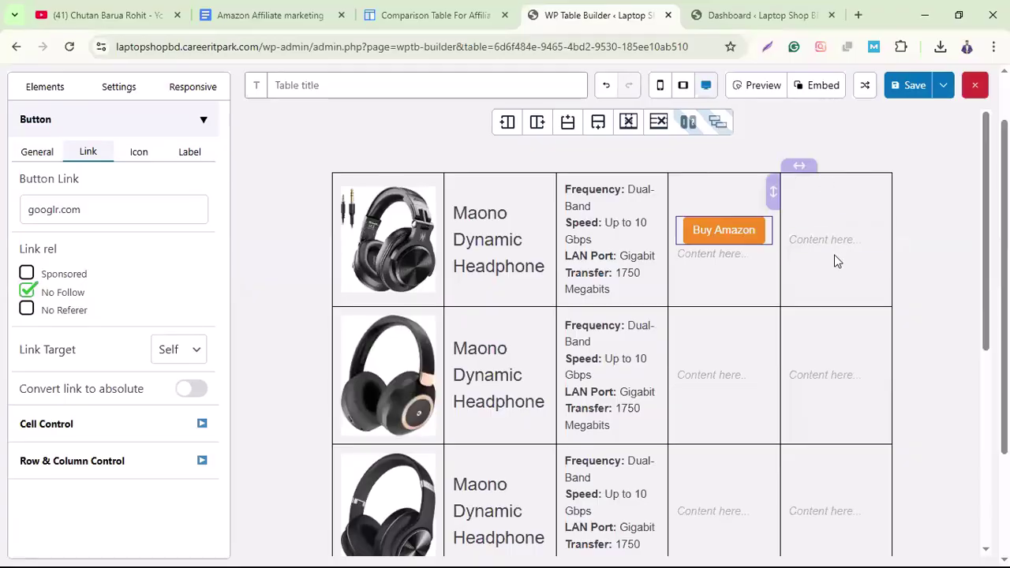
- Inspect the cell settings and the row and column settings of row one's empty last cell
{"action": "left_click", "coordinate": [867, 207]}
{"action": "right_click", "coordinate": [871, 193]}
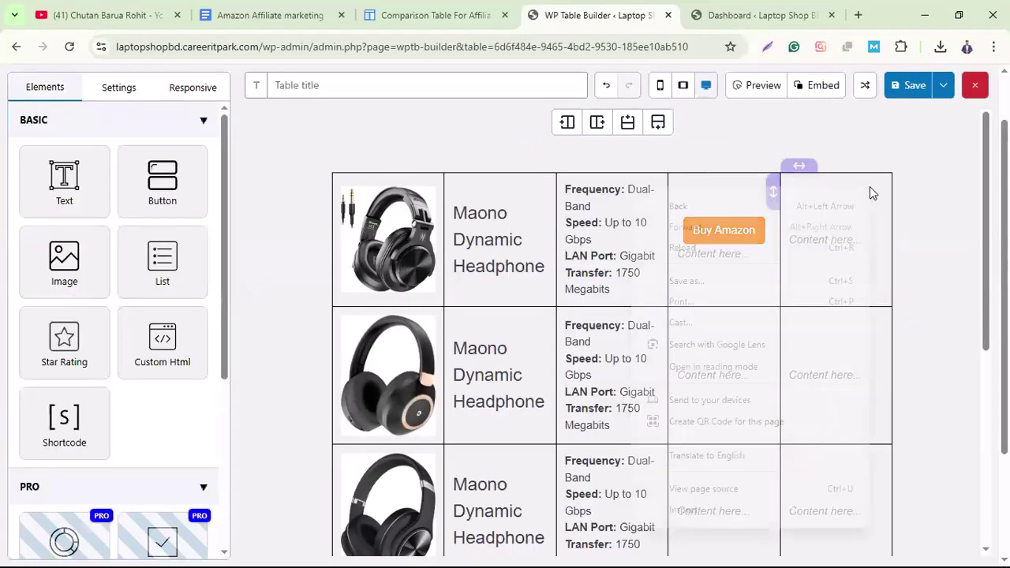
{"action": "left_click", "coordinate": [865, 190]}
{"action": "left_click", "coordinate": [865, 190]}
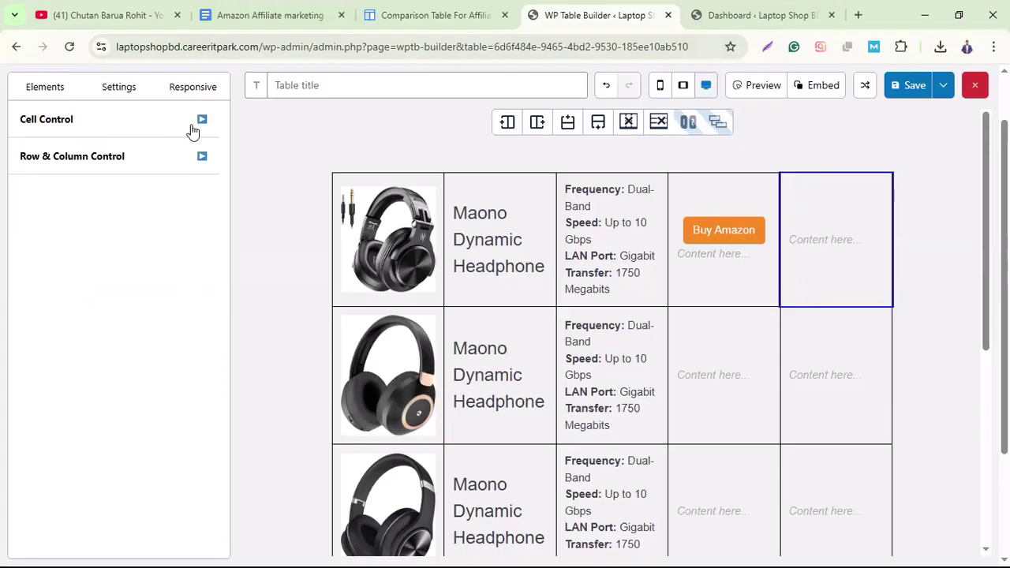
{"action": "left_click", "coordinate": [141, 162]}
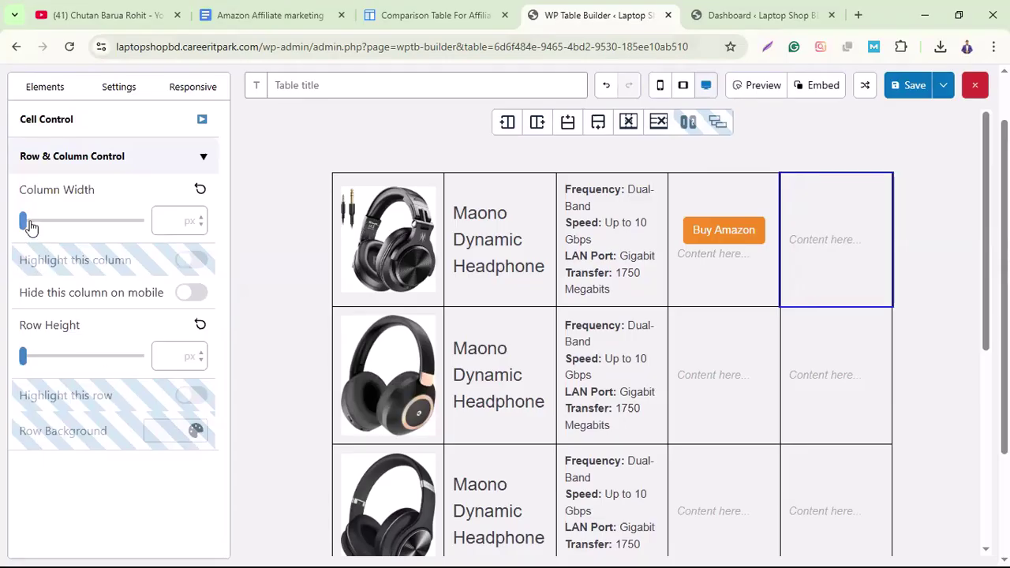
{"action": "left_click", "coordinate": [203, 159]}
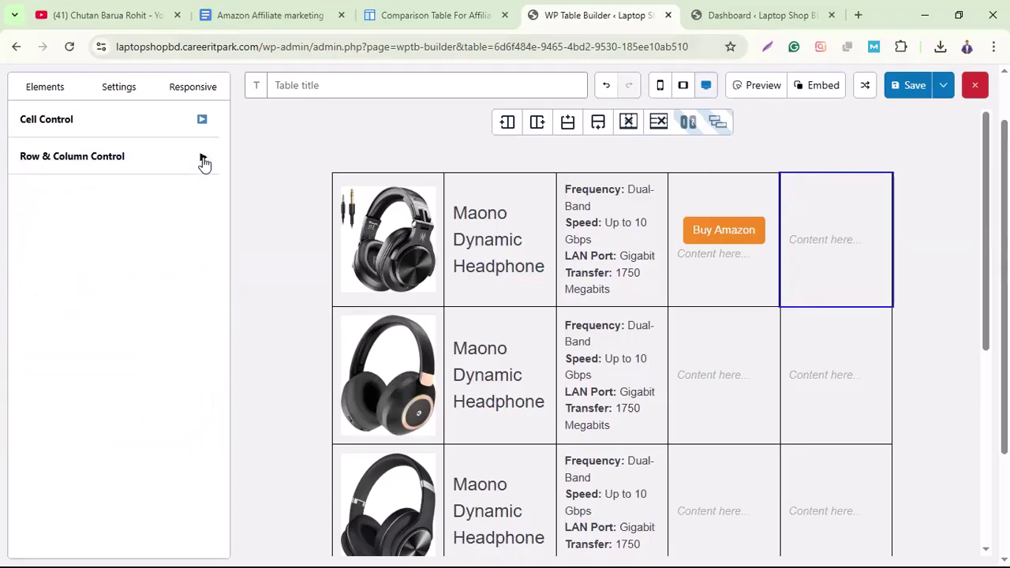
{"action": "left_click", "coordinate": [203, 123]}
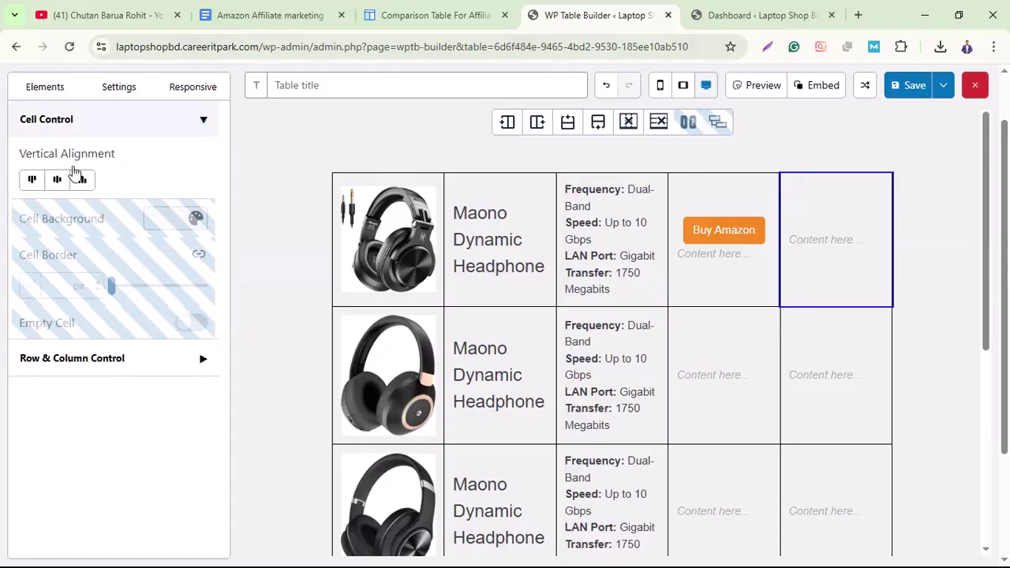
{"action": "left_click", "coordinate": [881, 232]}
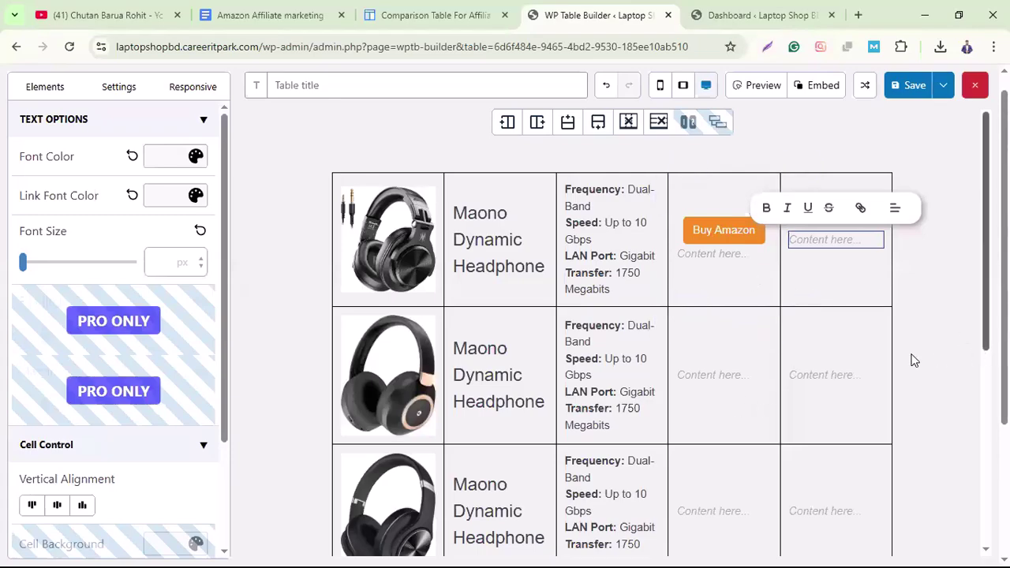
- Look over all the headphone rows and the text alignment choices for row one's last cell
{"action": "scroll", "coordinate": [856, 428], "scroll_direction": "down", "scroll_amount": 2}
{"action": "scroll", "coordinate": [710, 355], "scroll_direction": "down", "scroll_amount": 2}
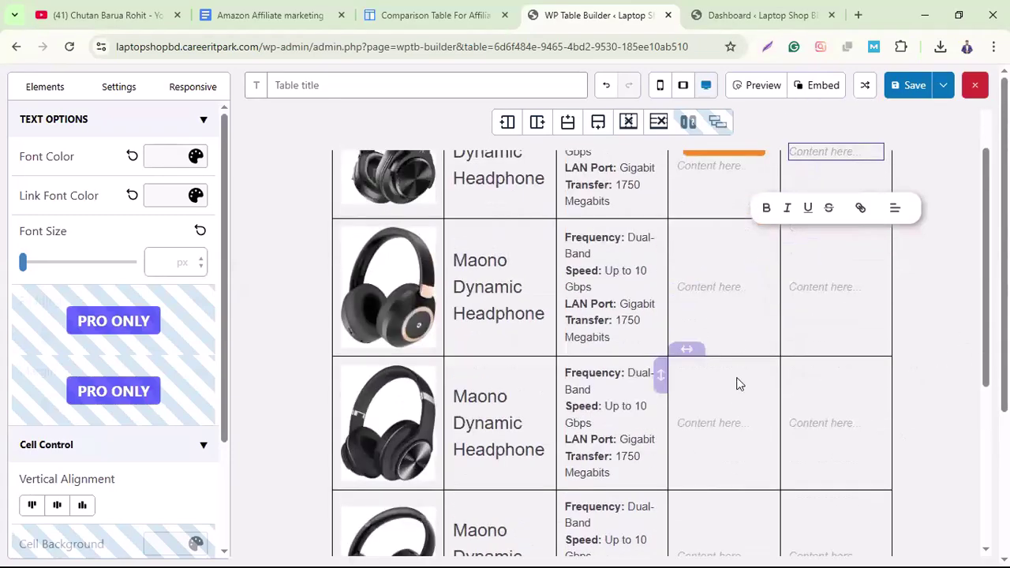
{"action": "scroll", "coordinate": [736, 237], "scroll_direction": "up", "scroll_amount": 4}
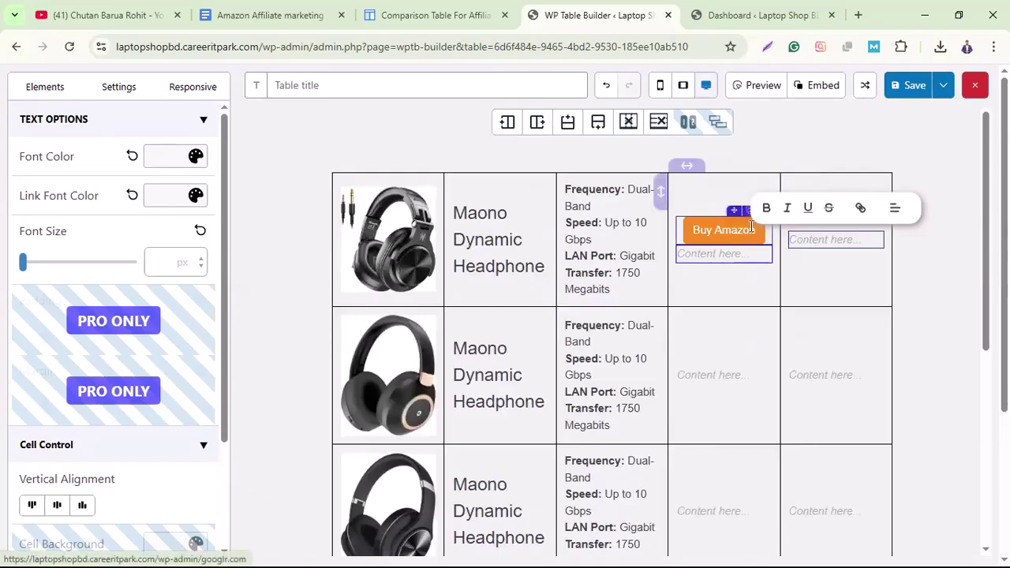
{"action": "scroll", "coordinate": [733, 426], "scroll_direction": "down", "scroll_amount": 1}
{"action": "scroll", "coordinate": [732, 426], "scroll_direction": "down", "scroll_amount": 1}
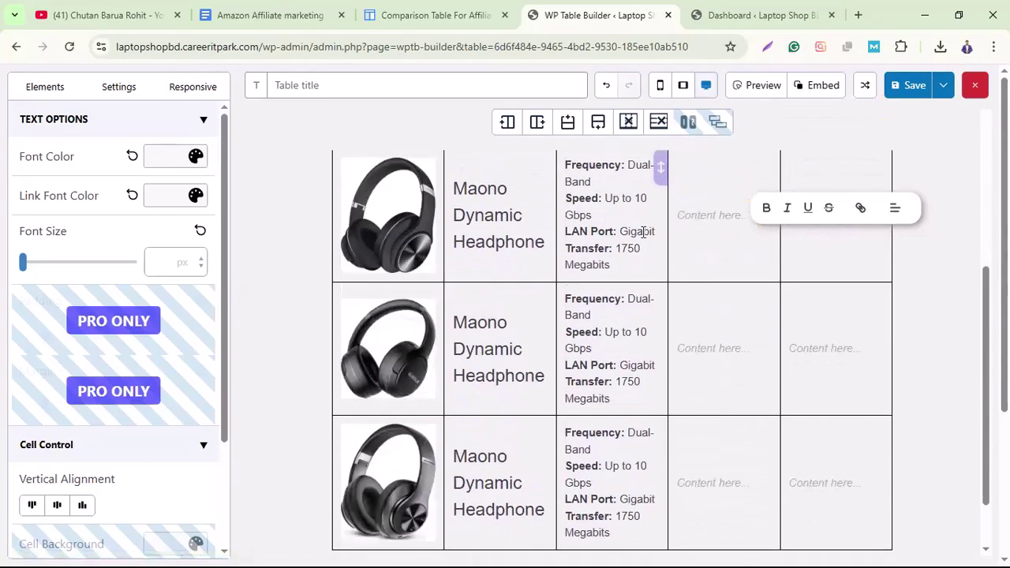
{"action": "scroll", "coordinate": [732, 430], "scroll_direction": "up", "scroll_amount": 2}
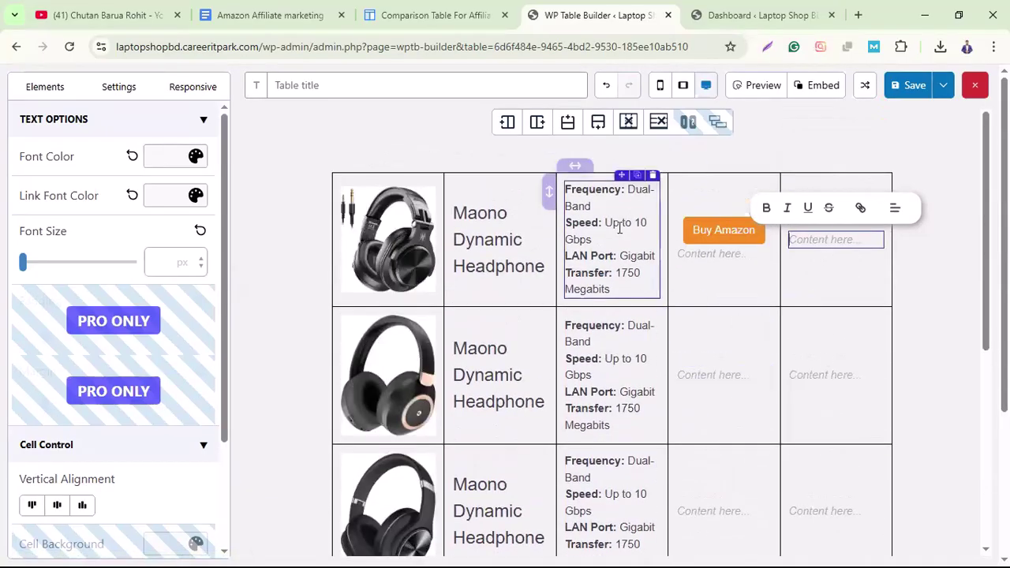
{"action": "left_click", "coordinate": [896, 209]}
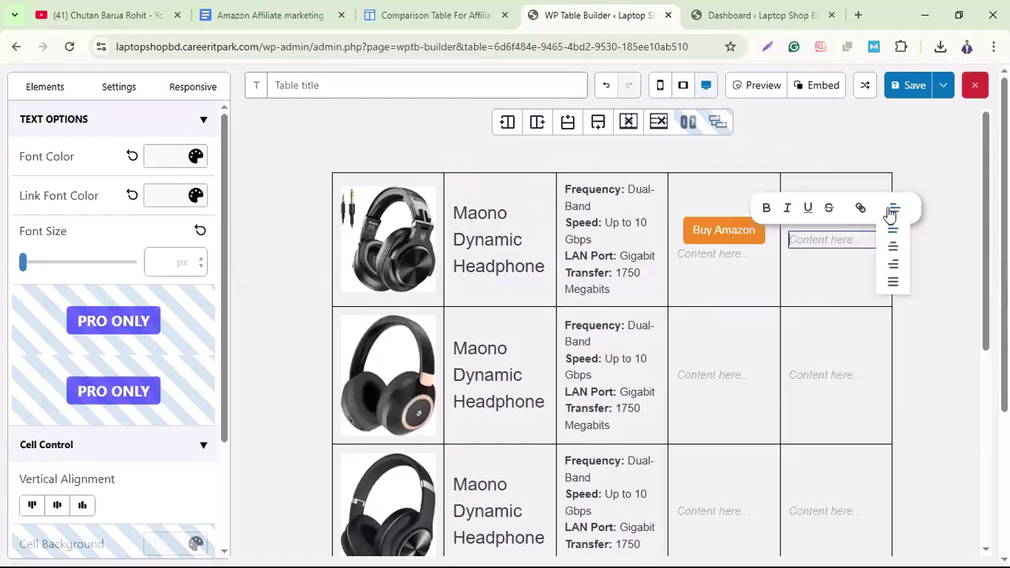
{"action": "left_click", "coordinate": [894, 210]}
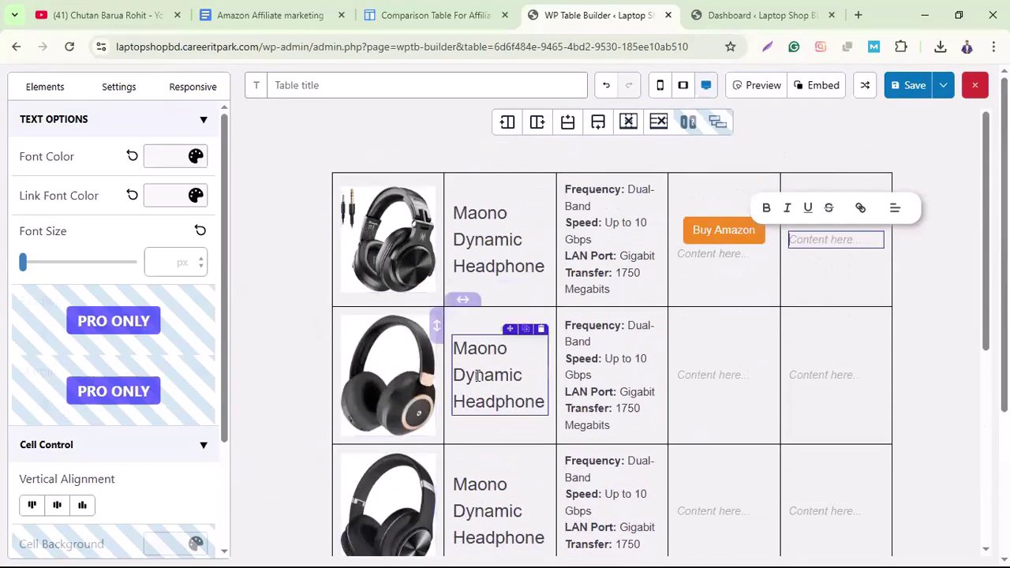
{"action": "scroll", "coordinate": [689, 421], "scroll_direction": "down", "scroll_amount": 3}
{"action": "scroll", "coordinate": [698, 441], "scroll_direction": "up", "scroll_amount": 1}
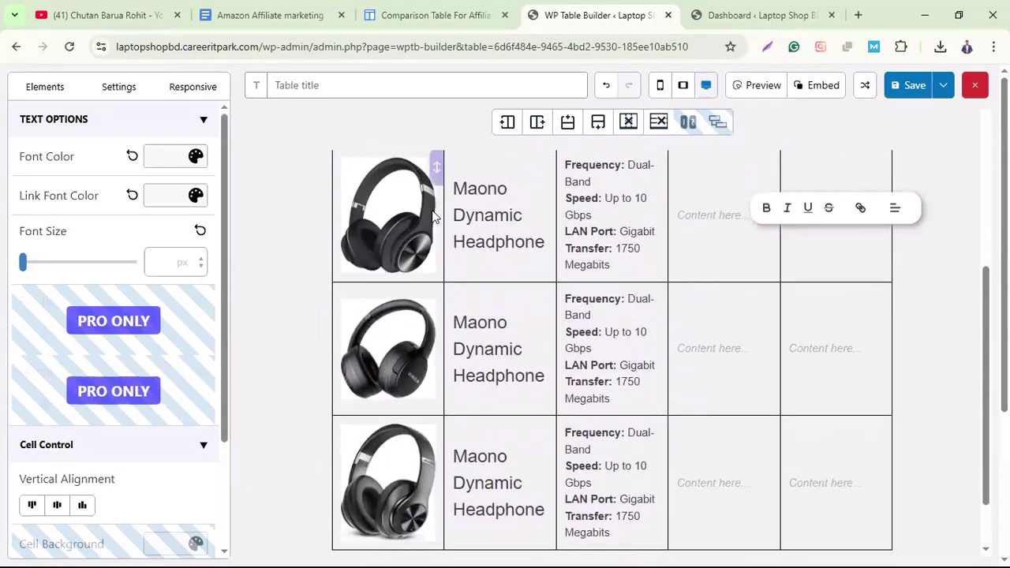
{"action": "scroll", "coordinate": [445, 434], "scroll_direction": "down", "scroll_amount": 1}
{"action": "scroll", "coordinate": [622, 263], "scroll_direction": "up", "scroll_amount": 4}
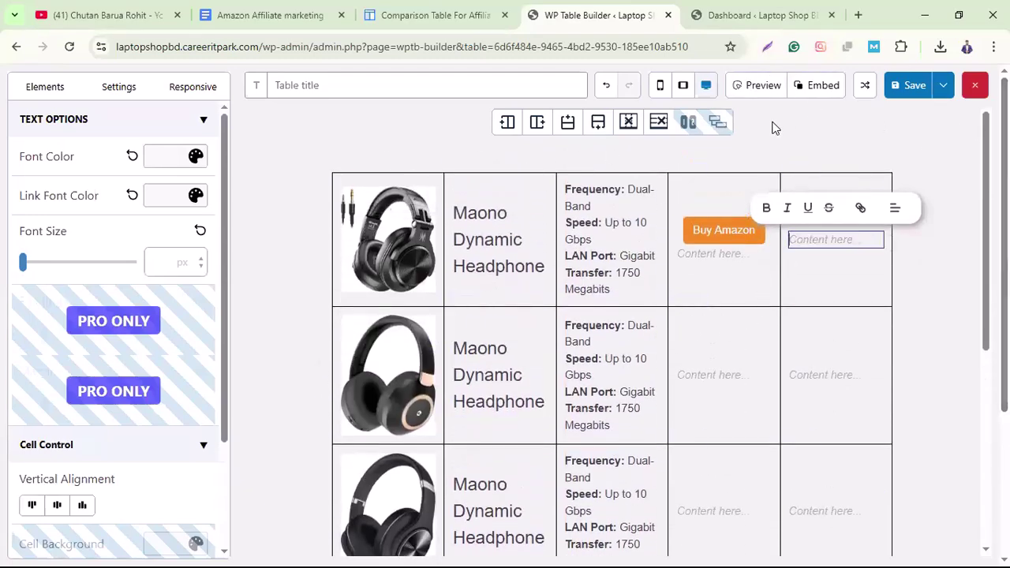
- Save the headphone table and copy its embed shortcode
{"action": "left_click", "coordinate": [913, 96]}
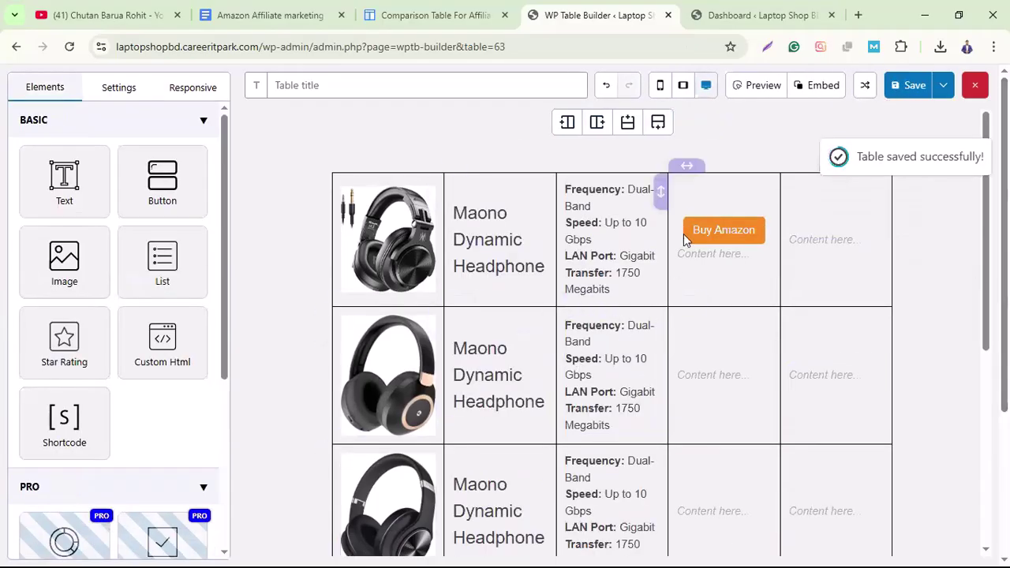
{"action": "scroll", "coordinate": [505, 374], "scroll_direction": "down", "scroll_amount": 2}
{"action": "scroll", "coordinate": [757, 371], "scroll_direction": "up", "scroll_amount": 2}
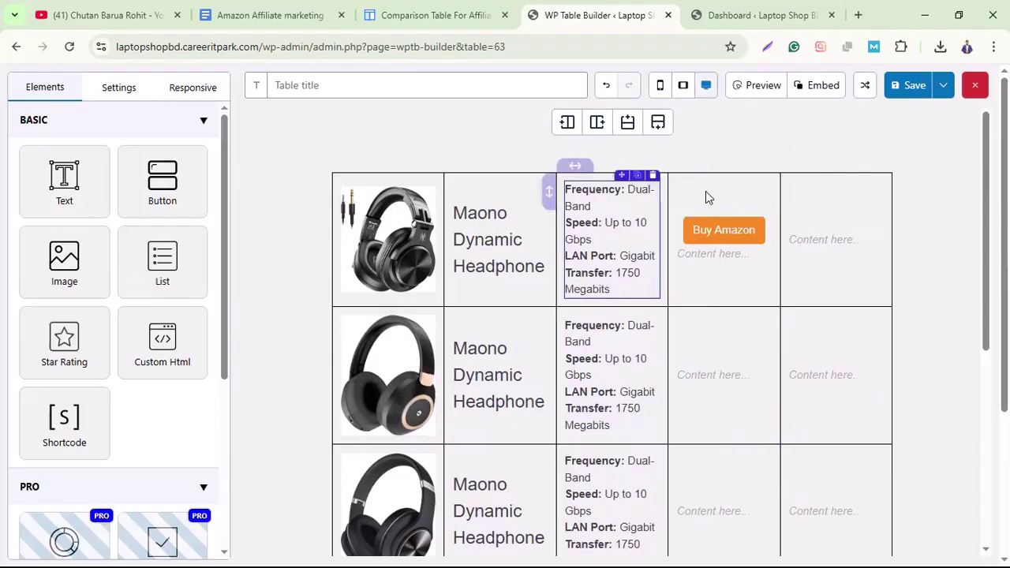
{"action": "left_click", "coordinate": [814, 93]}
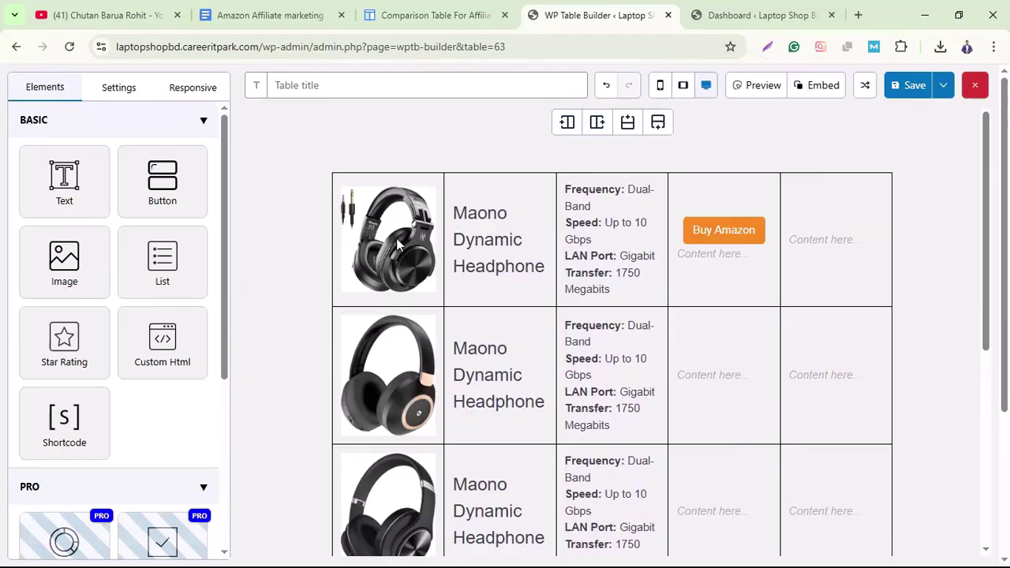
- Switch to the WordPress Dashboard and open a new post in a separate browser tab
{"action": "left_click_drag", "start_coordinate": [721, 25], "coordinate": [600, 16]}
{"action": "scroll", "coordinate": [32, 248], "scroll_direction": "up", "scroll_amount": 3}
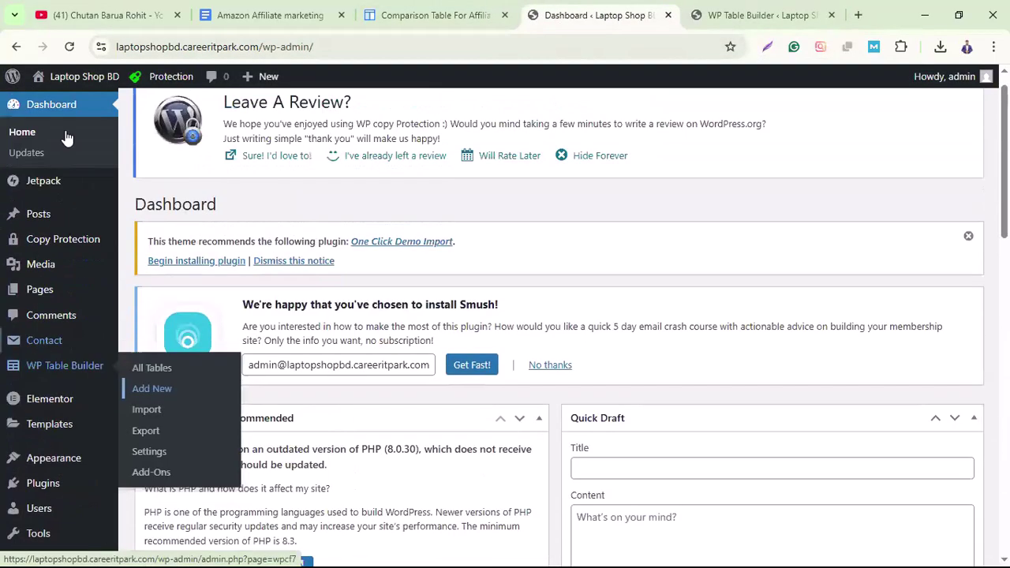
{"action": "mouse_move", "coordinate": [36, 215]}
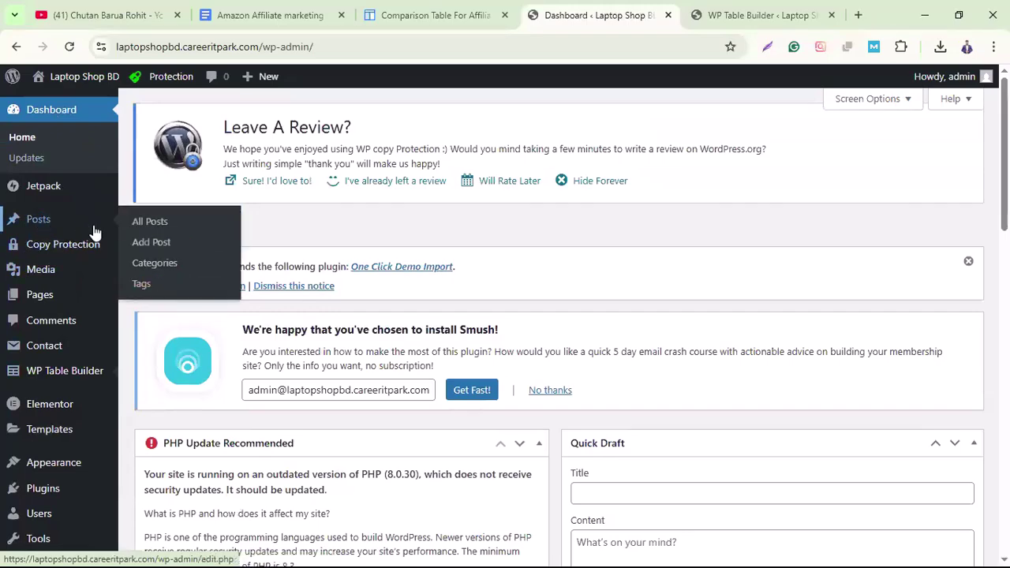
{"action": "right_click", "coordinate": [146, 246]}
{"action": "left_click", "coordinate": [198, 259]}
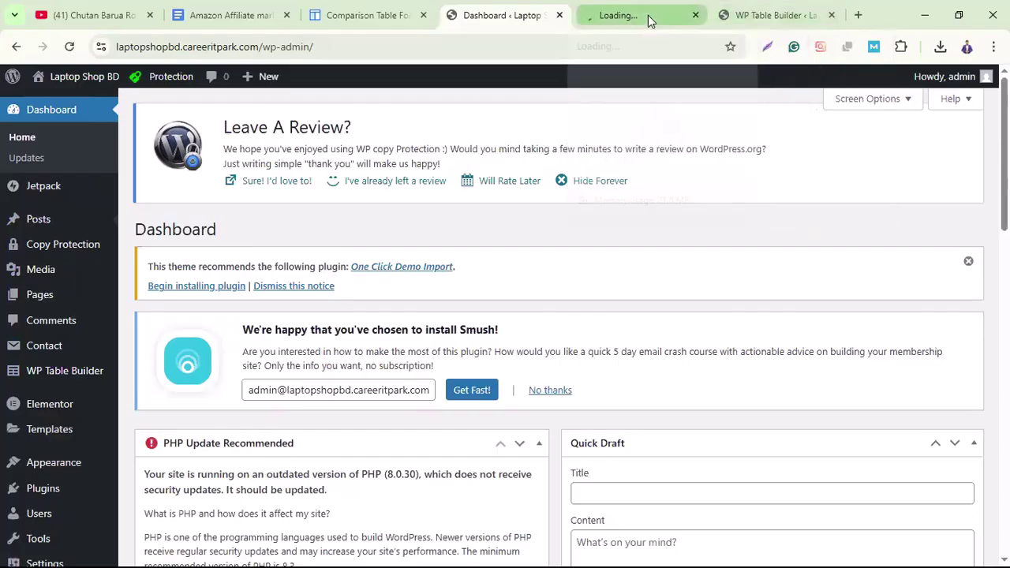
{"action": "left_click", "coordinate": [648, 18]}
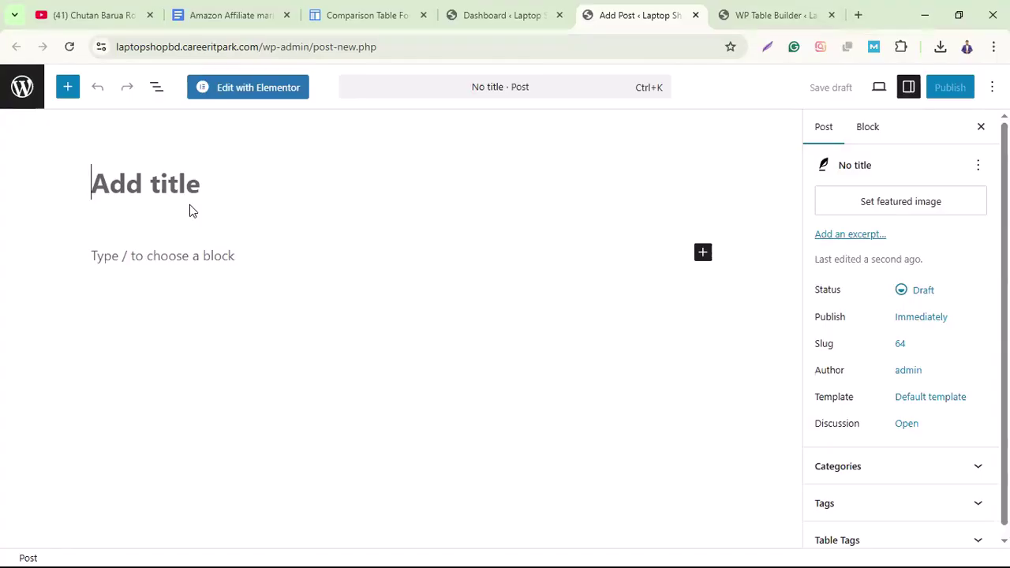
- Title the new post "HP Headphone"
{"action": "type", "text": "h"}
{"action": "key", "text": "BackSpace"}
{"action": "type", "text": "HP Hea"}
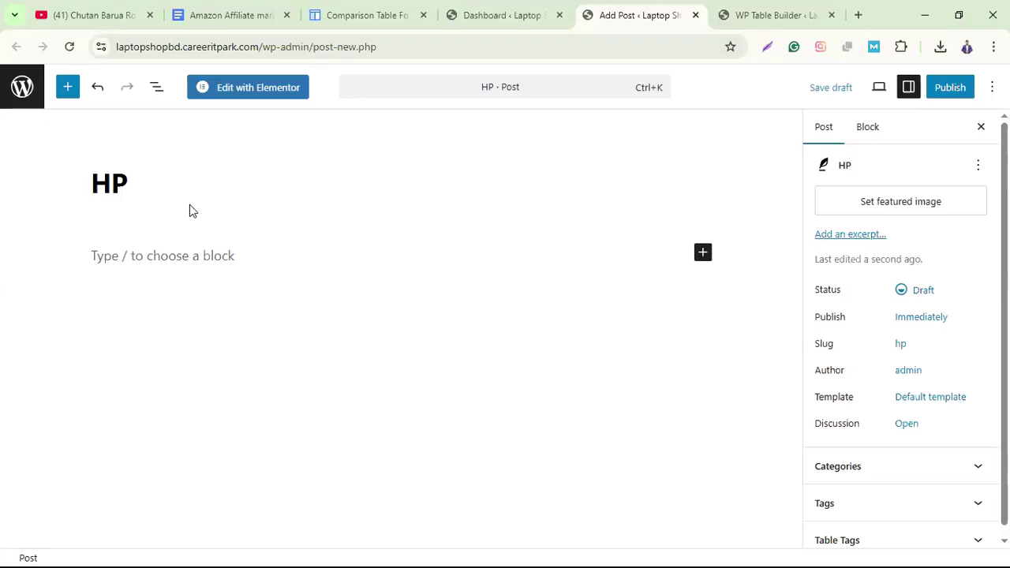
{"action": "type", "text": "d"}
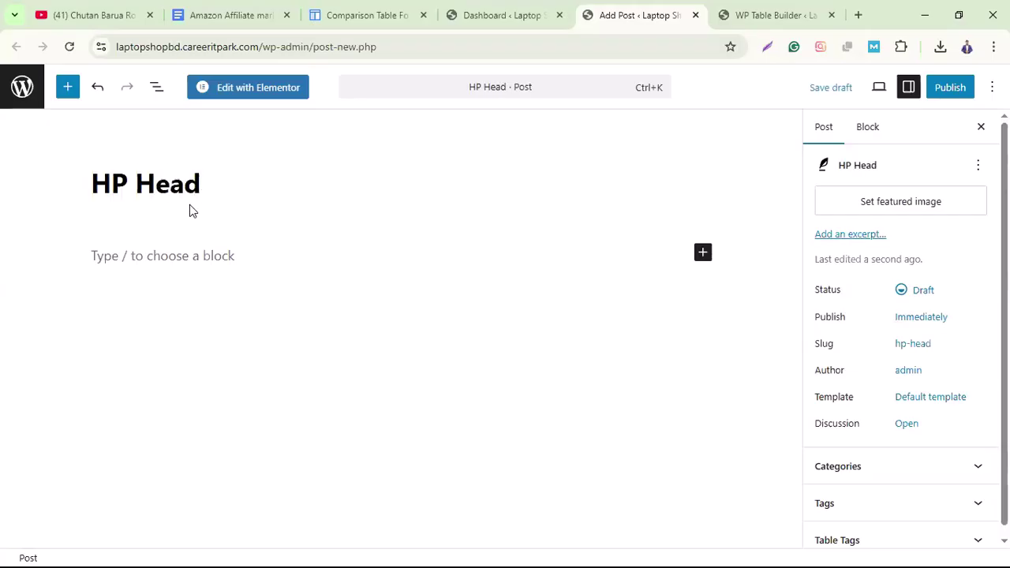
{"action": "type", "text": "phone"}
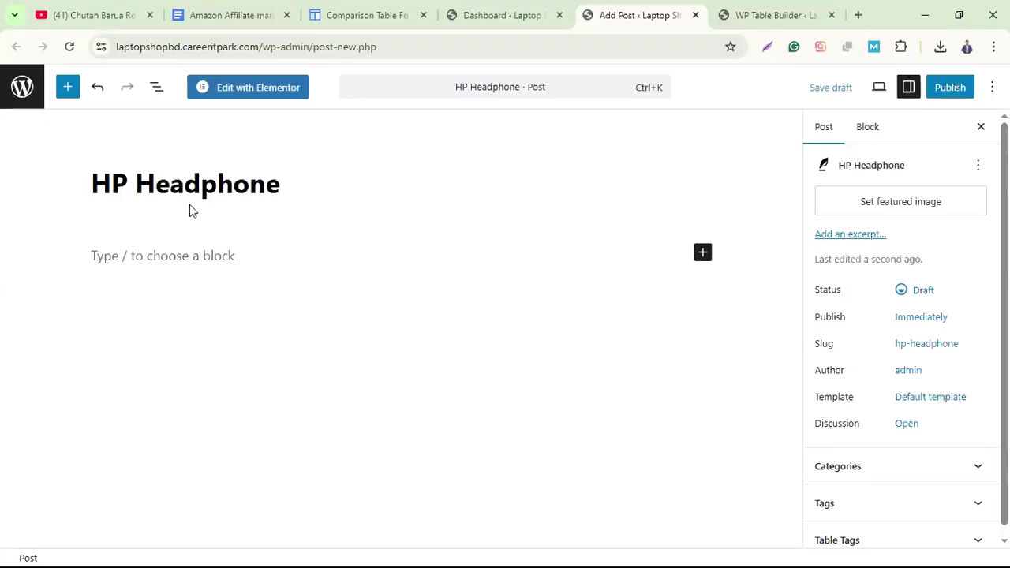
- Paste the copied table shortcode into the post body below the title and look over the embedded table
{"action": "left_click", "coordinate": [183, 265]}
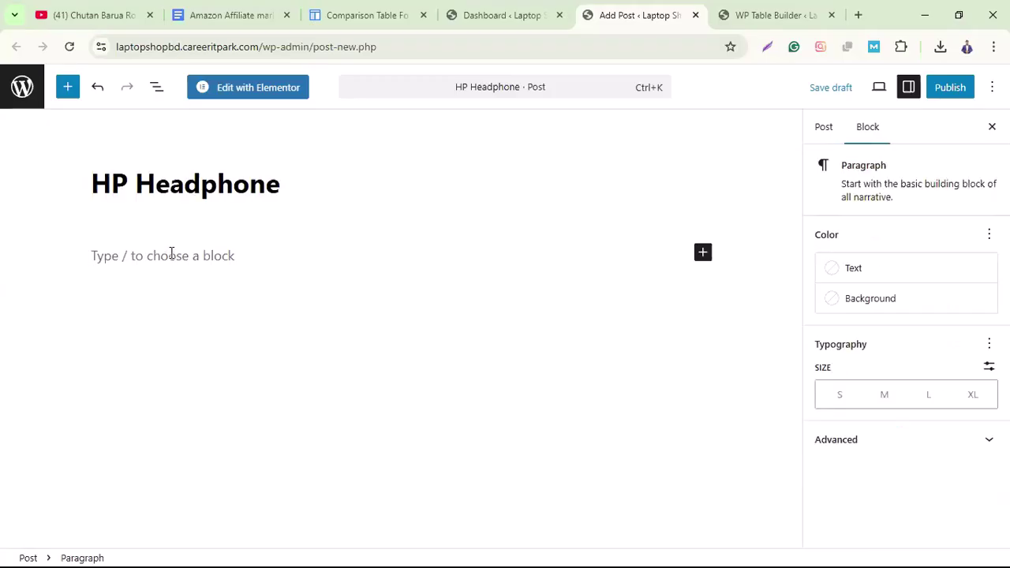
{"action": "key", "text": "ctrl+v"}
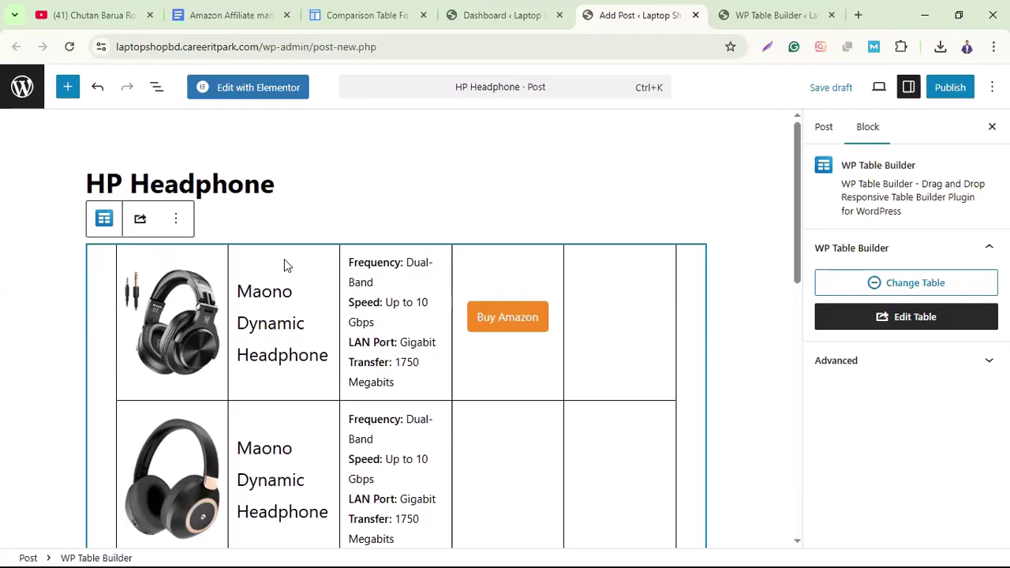
{"action": "scroll", "coordinate": [365, 327], "scroll_direction": "down", "scroll_amount": 6}
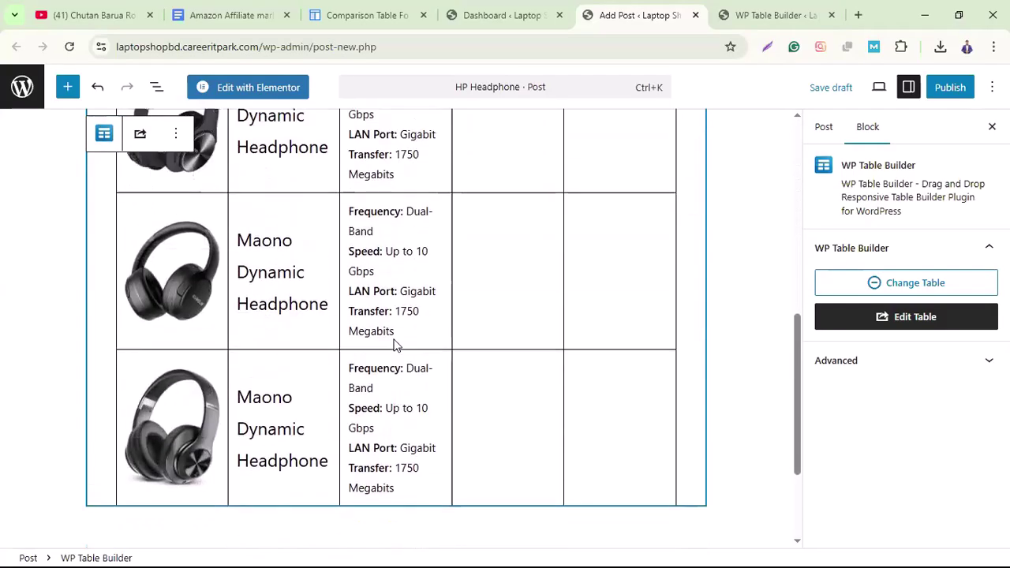
{"action": "scroll", "coordinate": [416, 358], "scroll_direction": "up", "scroll_amount": 8}
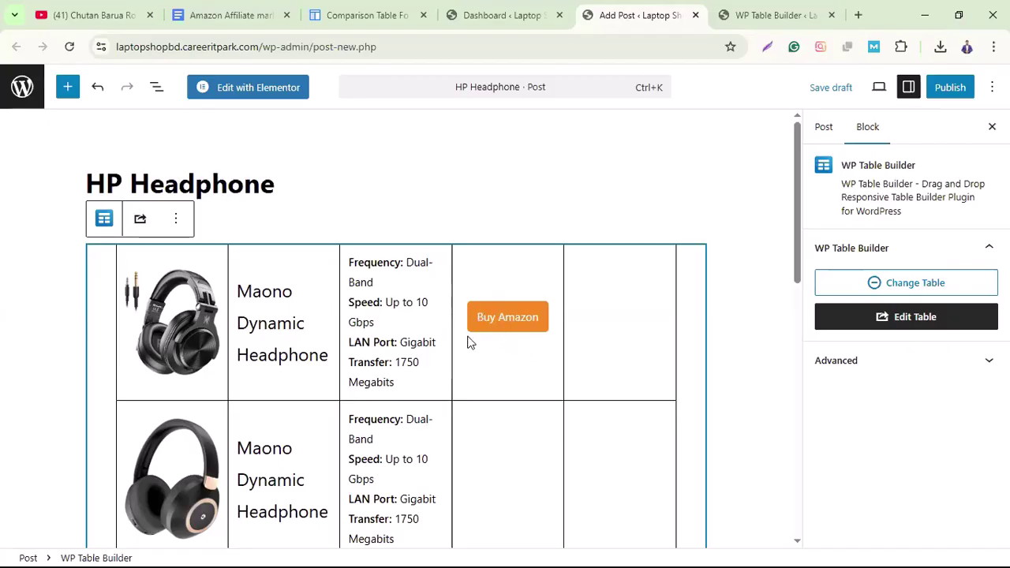
- Compare the embedded table with the Template 1 comparison table on affiliatable.io, checking the post's table through to its last row
{"action": "left_click", "coordinate": [365, 17]}
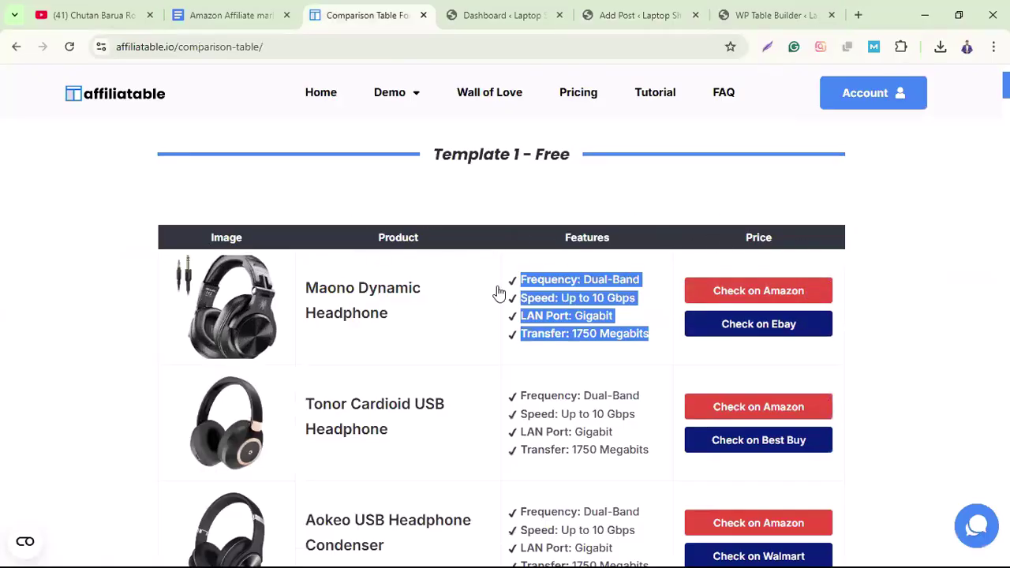
{"action": "left_click", "coordinate": [643, 15]}
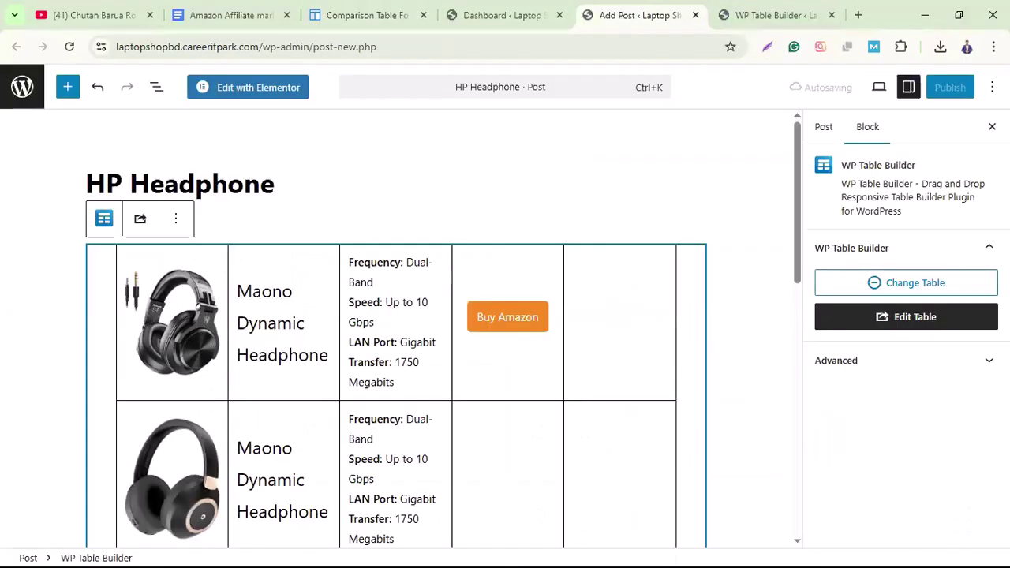
{"action": "scroll", "coordinate": [422, 368], "scroll_direction": "down", "scroll_amount": 3}
{"action": "scroll", "coordinate": [441, 368], "scroll_direction": "down", "scroll_amount": 4}
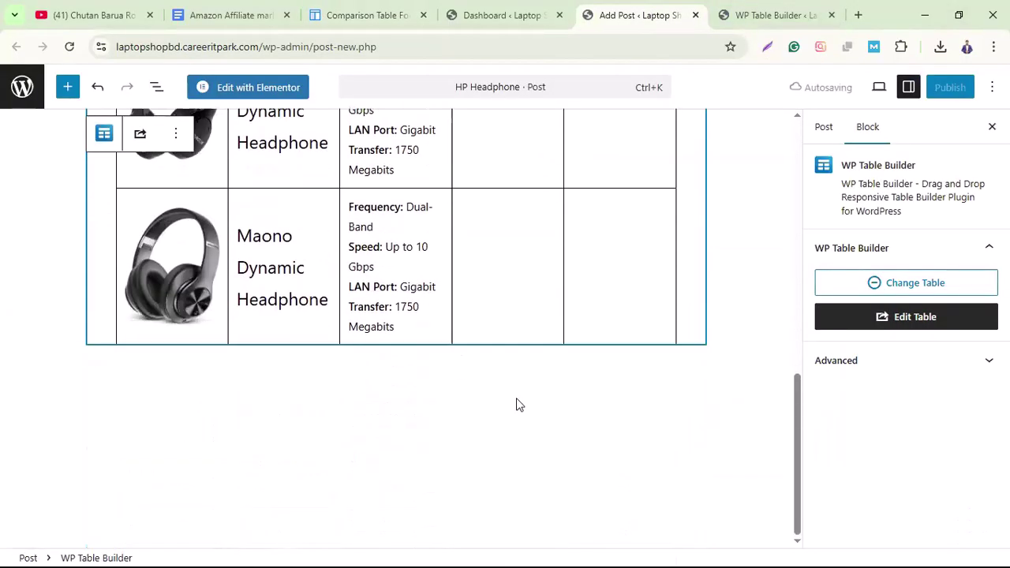
{"action": "scroll", "coordinate": [544, 412], "scroll_direction": "up", "scroll_amount": 3}
{"action": "scroll", "coordinate": [633, 242], "scroll_direction": "up", "scroll_amount": 4}
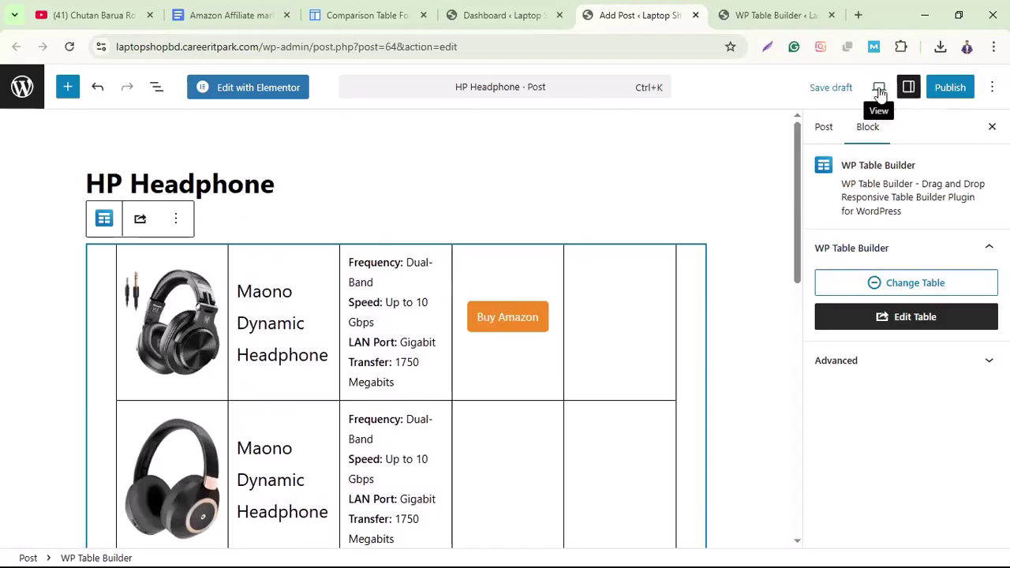
{"action": "left_click", "coordinate": [683, 331]}
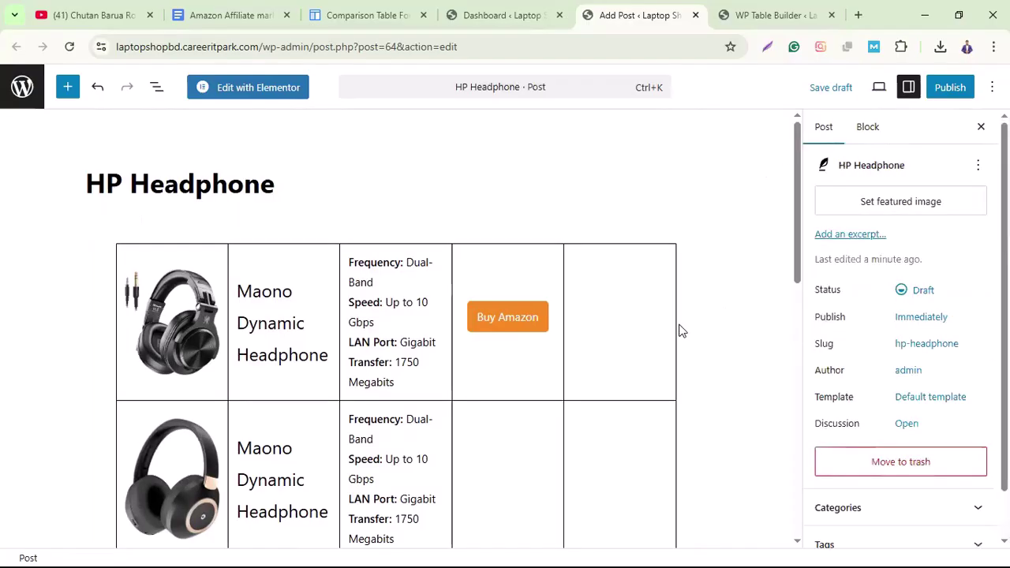
{"action": "left_click", "coordinate": [626, 325]}
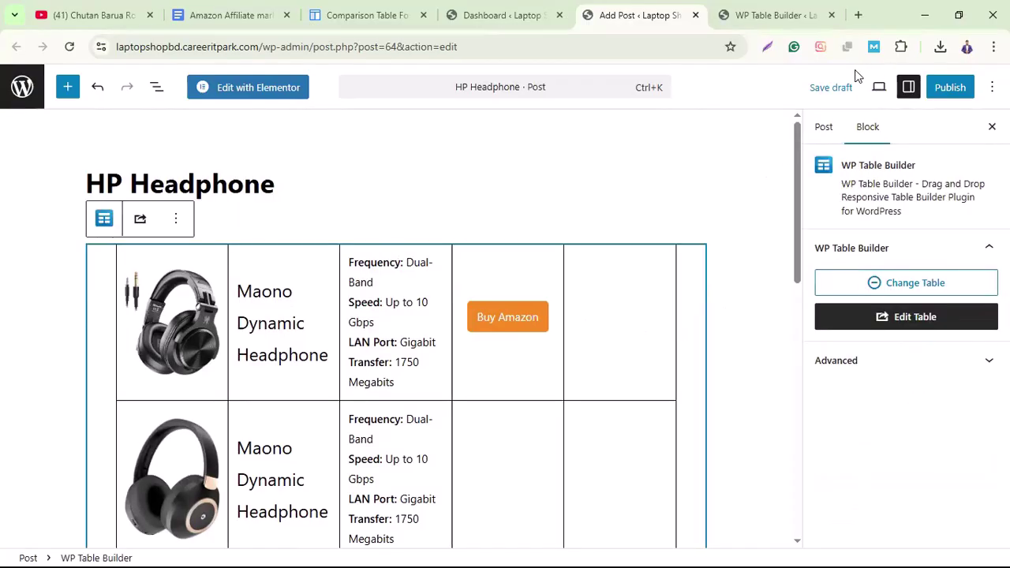
{"action": "left_click", "coordinate": [880, 88]}
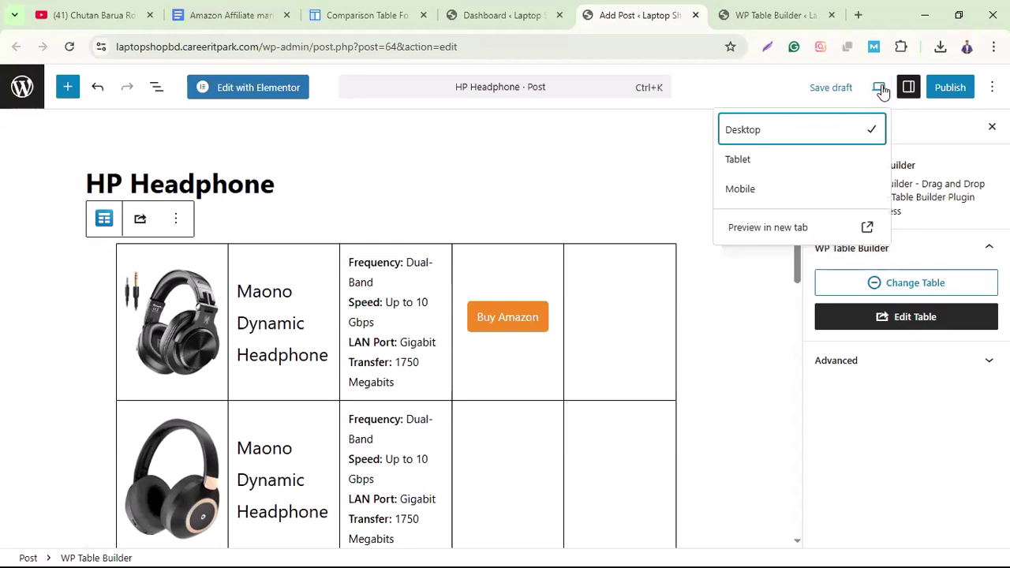
{"action": "left_click", "coordinate": [879, 88]}
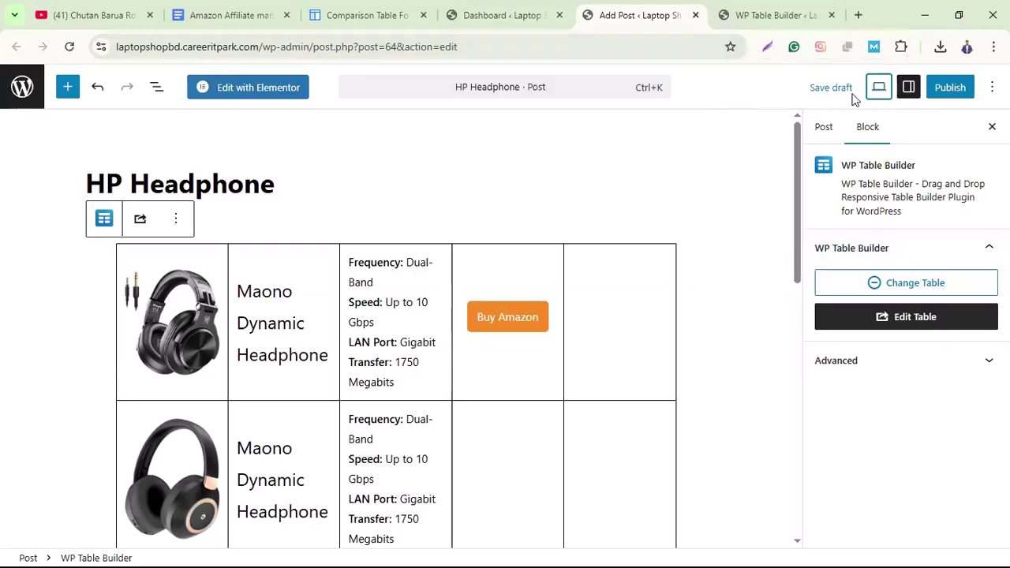
{"action": "scroll", "coordinate": [780, 397], "scroll_direction": "down", "scroll_amount": 10}
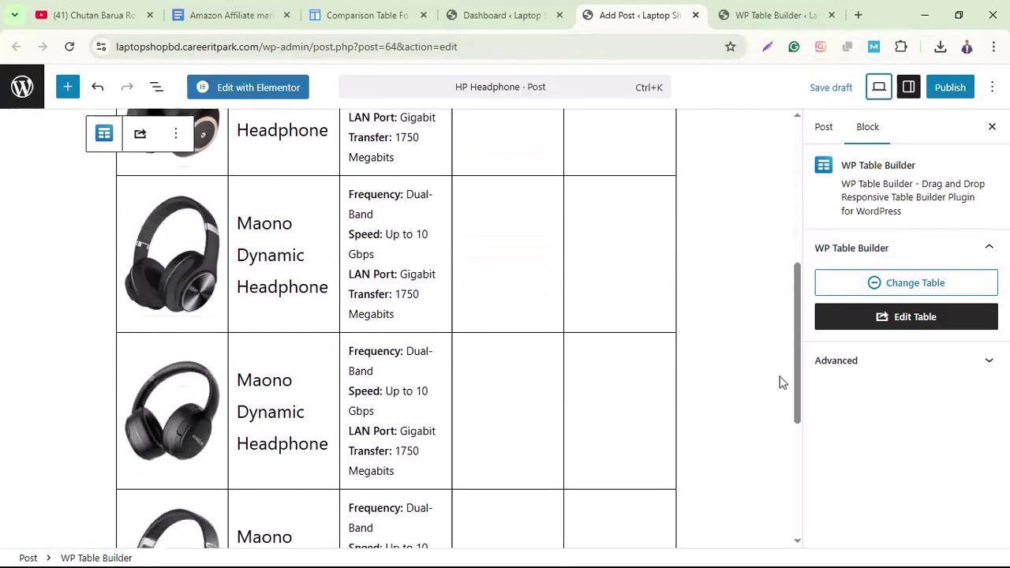
{"action": "scroll", "coordinate": [779, 397], "scroll_direction": "up", "scroll_amount": 10}
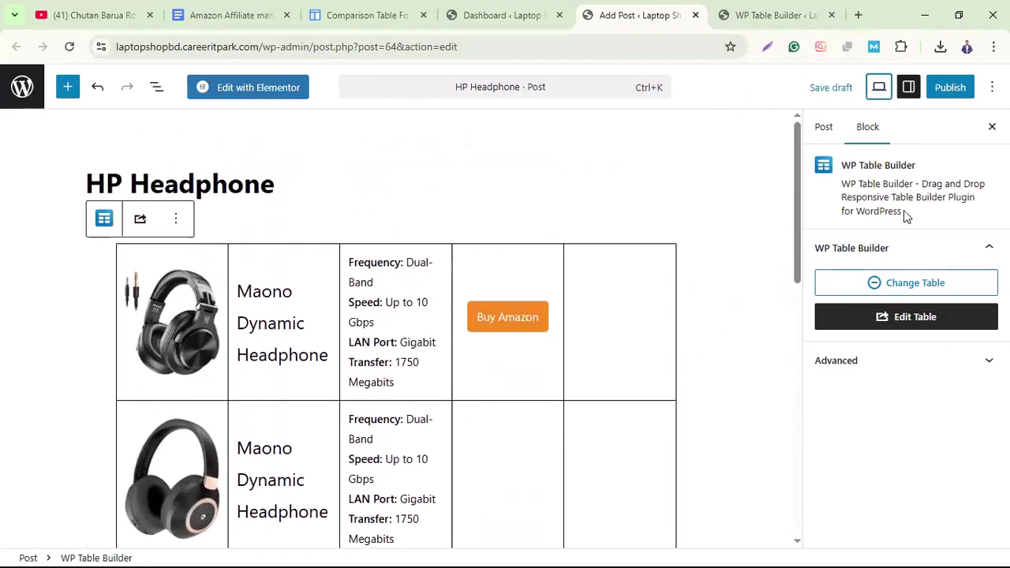
{"action": "left_click", "coordinate": [824, 130]}
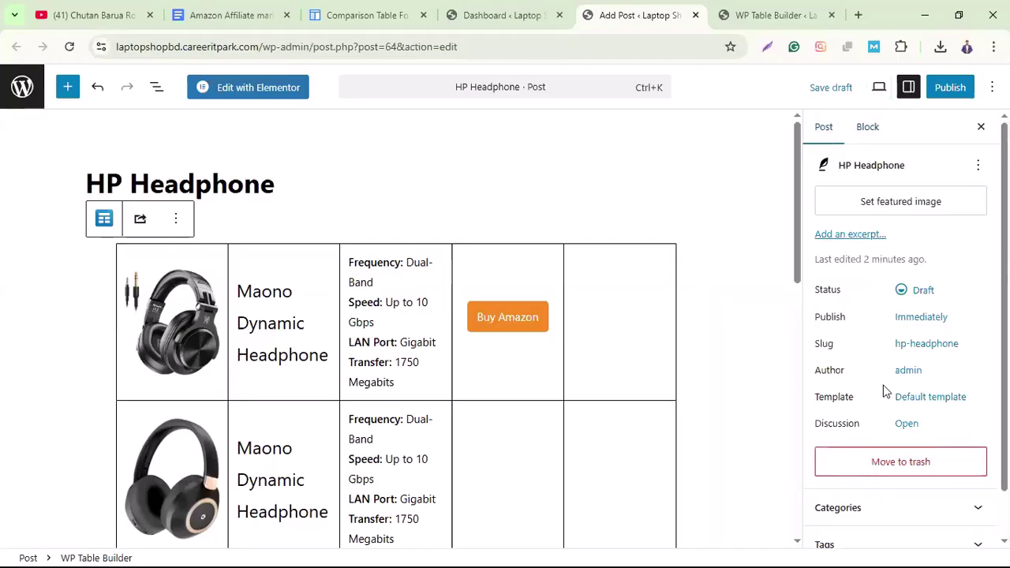
{"action": "left_click", "coordinate": [991, 86]}
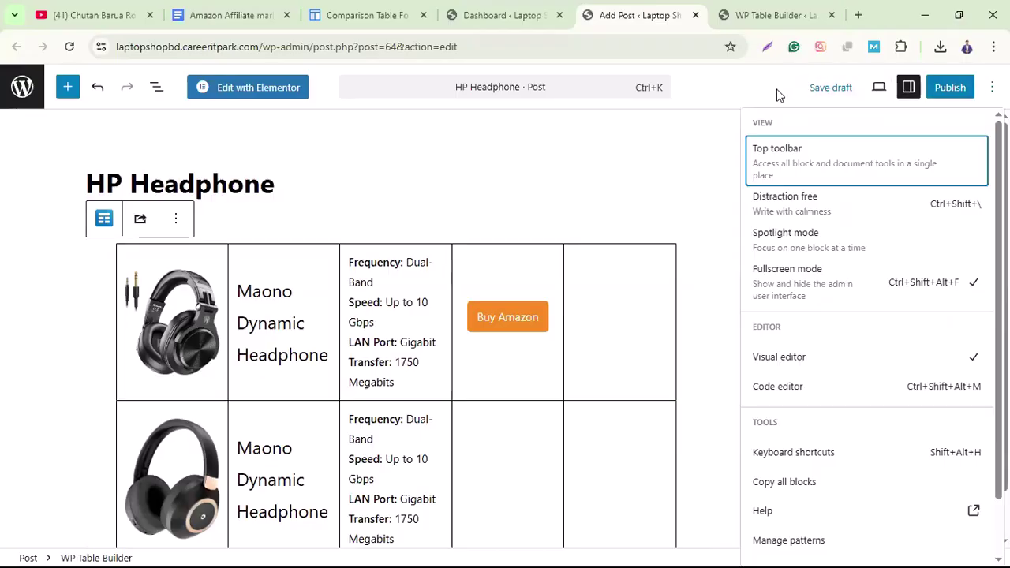
{"action": "left_click", "coordinate": [741, 95]}
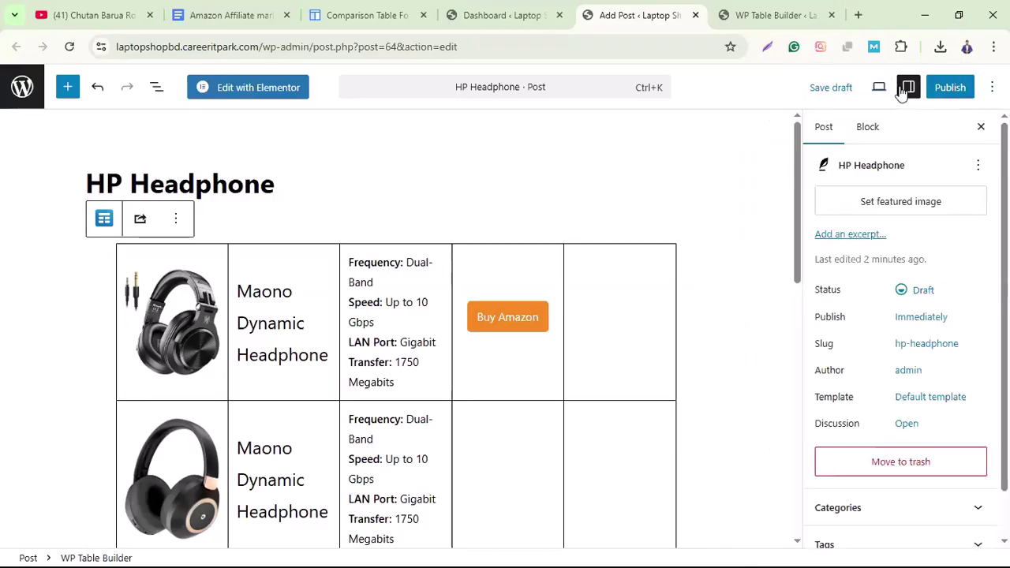
- Save the "HP Headphone" post as a draft
{"action": "left_click", "coordinate": [844, 89]}
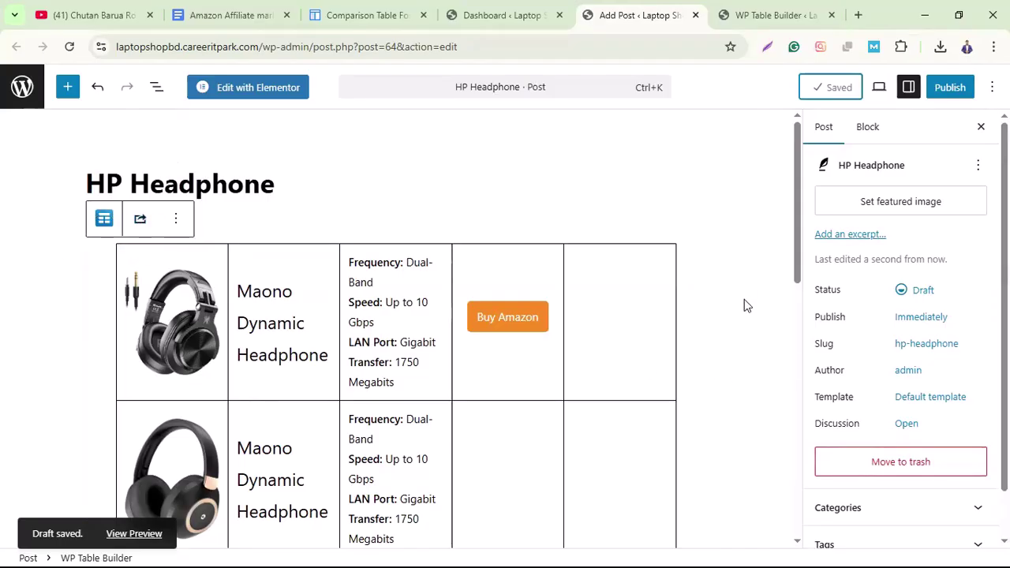
{"action": "scroll", "coordinate": [743, 313], "scroll_direction": "down", "scroll_amount": 2}
{"action": "scroll", "coordinate": [744, 312], "scroll_direction": "up", "scroll_amount": 2}
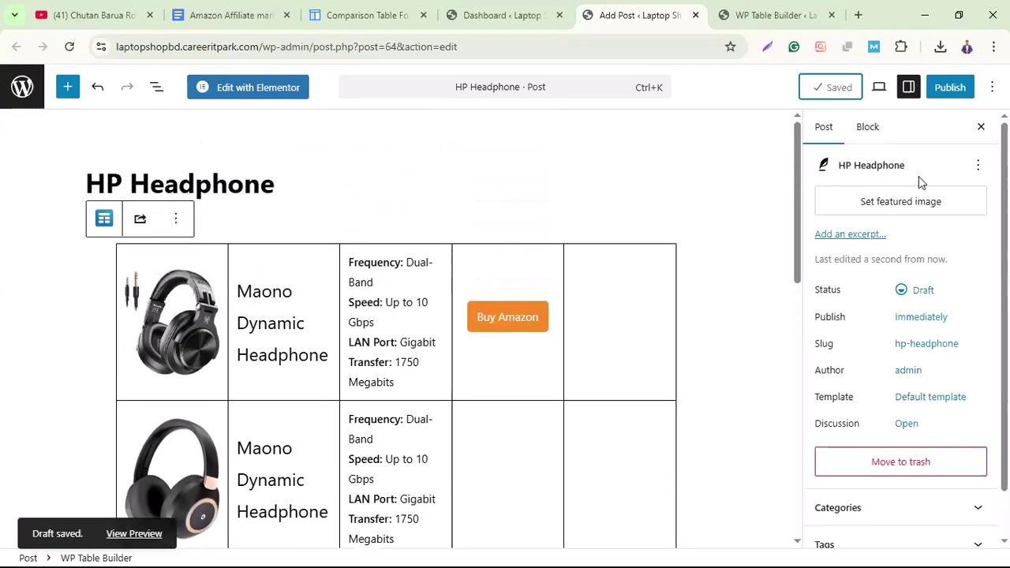
- Preview the "HP Headphone" post in a new browser tab and examine how its comparison table displays from the first row down
{"action": "left_click", "coordinate": [879, 89]}
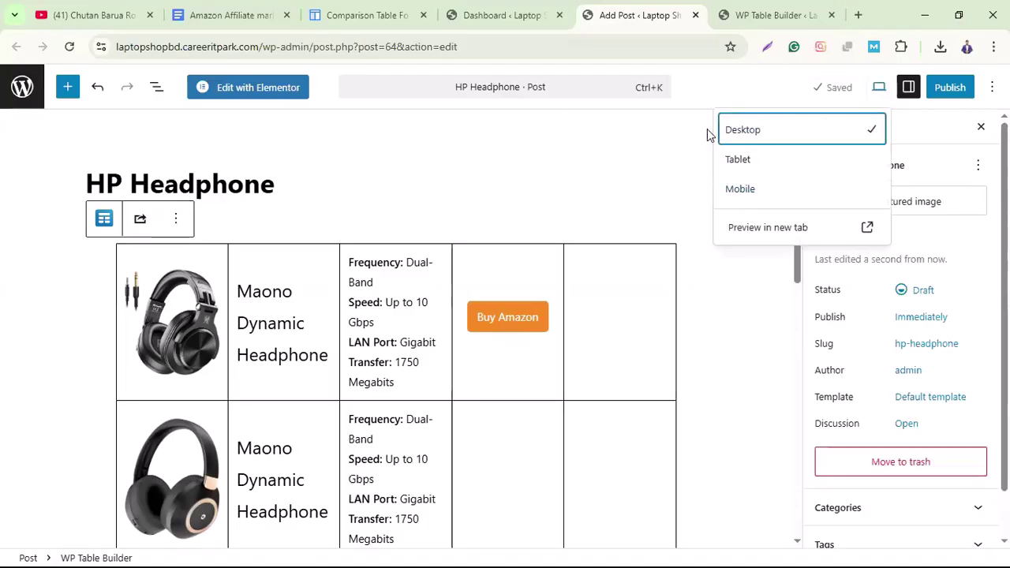
{"action": "left_click", "coordinate": [867, 228]}
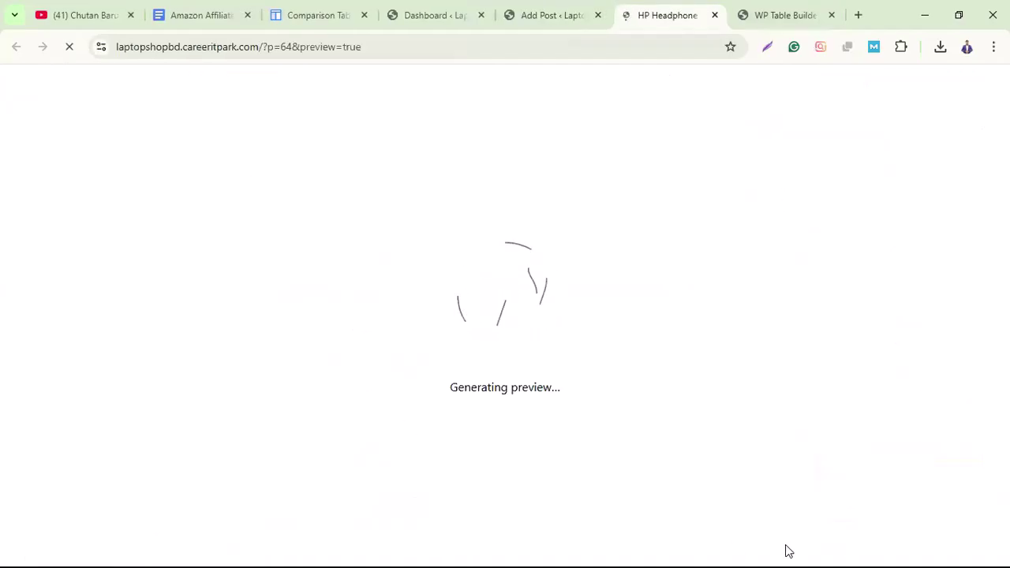
{"action": "scroll", "coordinate": [750, 446], "scroll_direction": "down", "scroll_amount": 5}
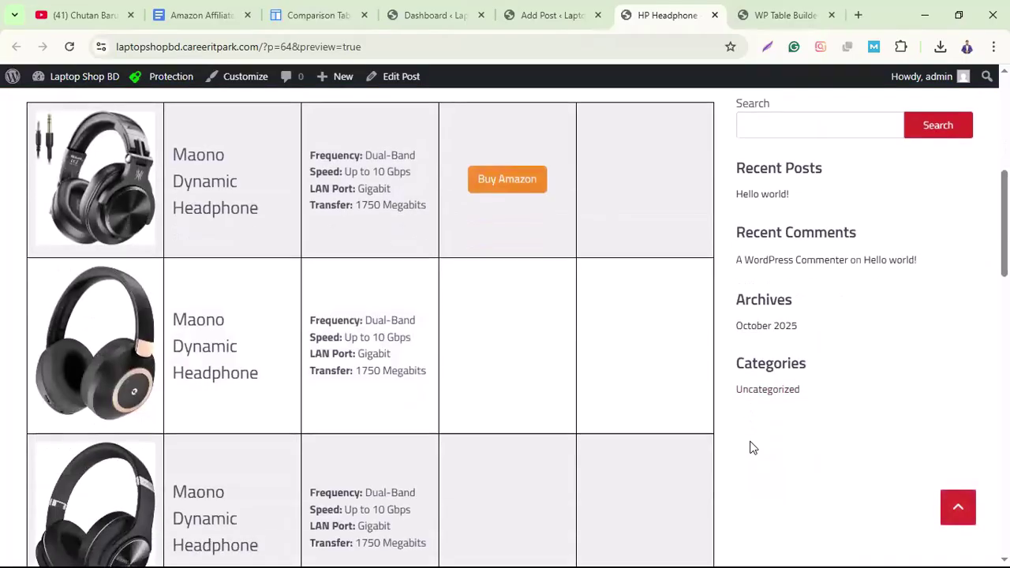
{"action": "scroll", "coordinate": [144, 368], "scroll_direction": "up", "scroll_amount": 5}
{"action": "scroll", "coordinate": [119, 468], "scroll_direction": "down", "scroll_amount": 3}
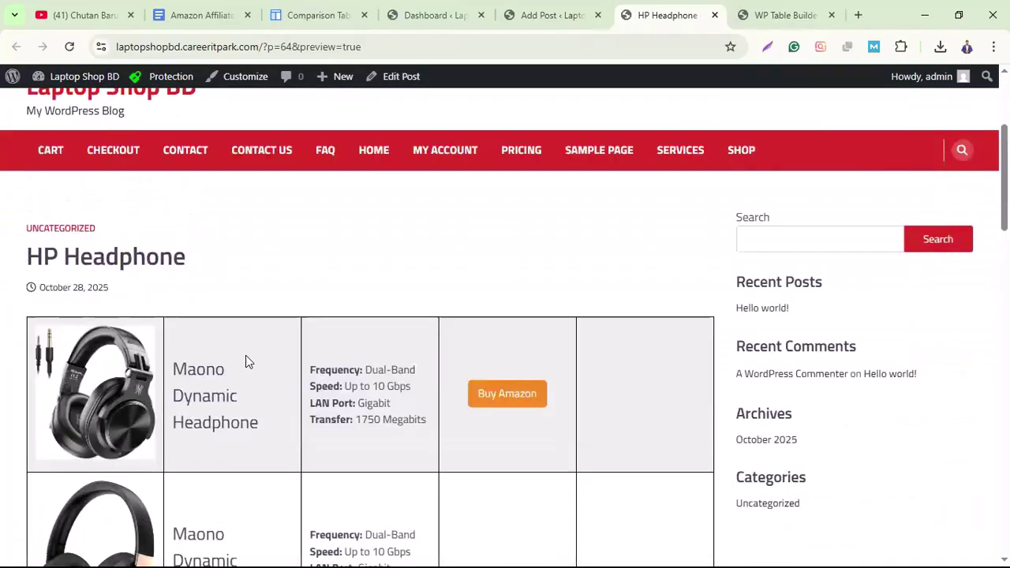
{"action": "scroll", "coordinate": [450, 348], "scroll_direction": "down", "scroll_amount": 5}
{"action": "scroll", "coordinate": [446, 394], "scroll_direction": "up", "scroll_amount": 4}
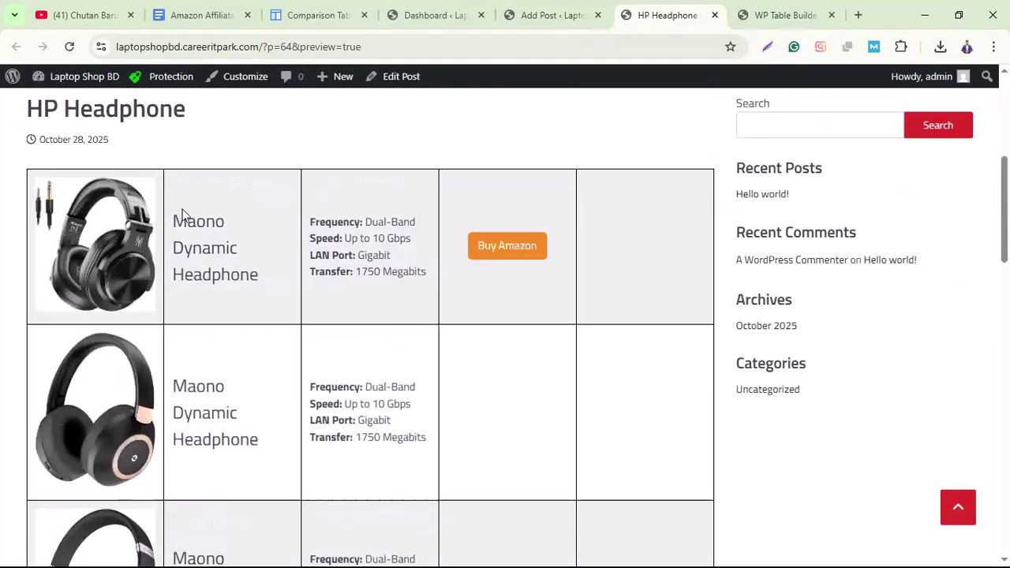
{"action": "scroll", "coordinate": [465, 426], "scroll_direction": "up", "scroll_amount": 3}
{"action": "scroll", "coordinate": [552, 433], "scroll_direction": "down", "scroll_amount": 2}
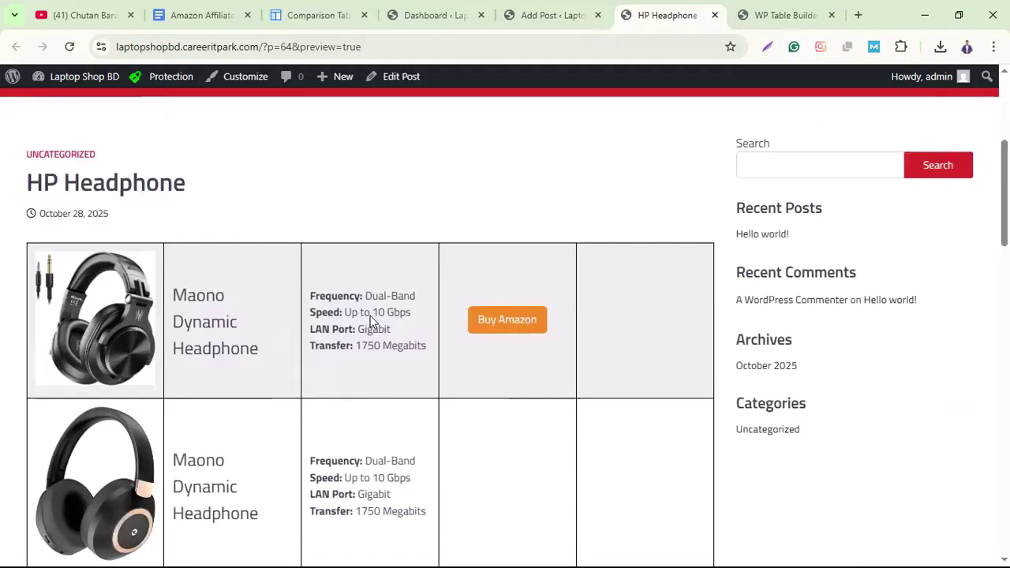
{"action": "scroll", "coordinate": [536, 424], "scroll_direction": "down", "scroll_amount": 4}
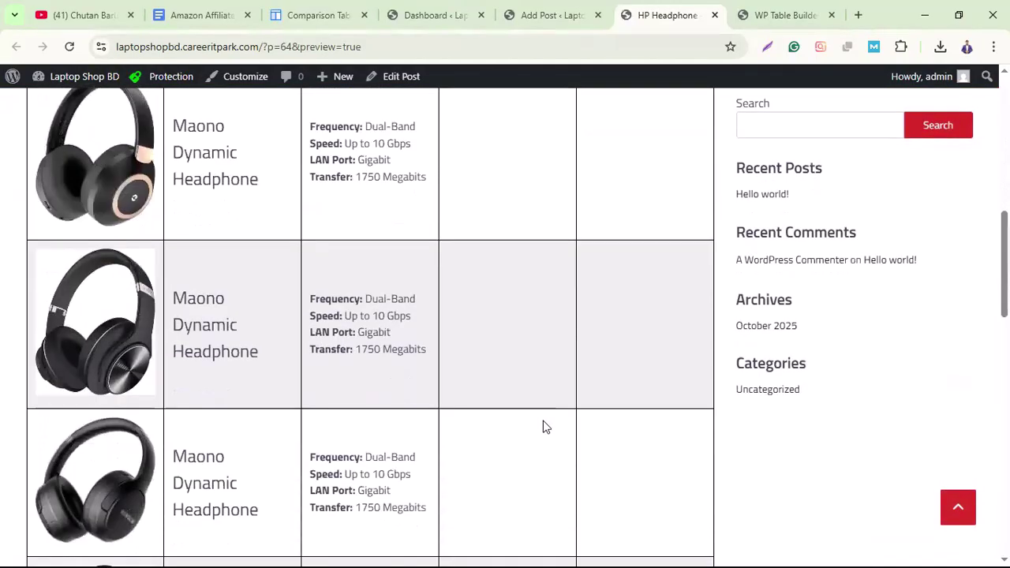
{"action": "scroll", "coordinate": [410, 352], "scroll_direction": "down", "scroll_amount": 5}
{"action": "scroll", "coordinate": [416, 433], "scroll_direction": "up", "scroll_amount": 10}
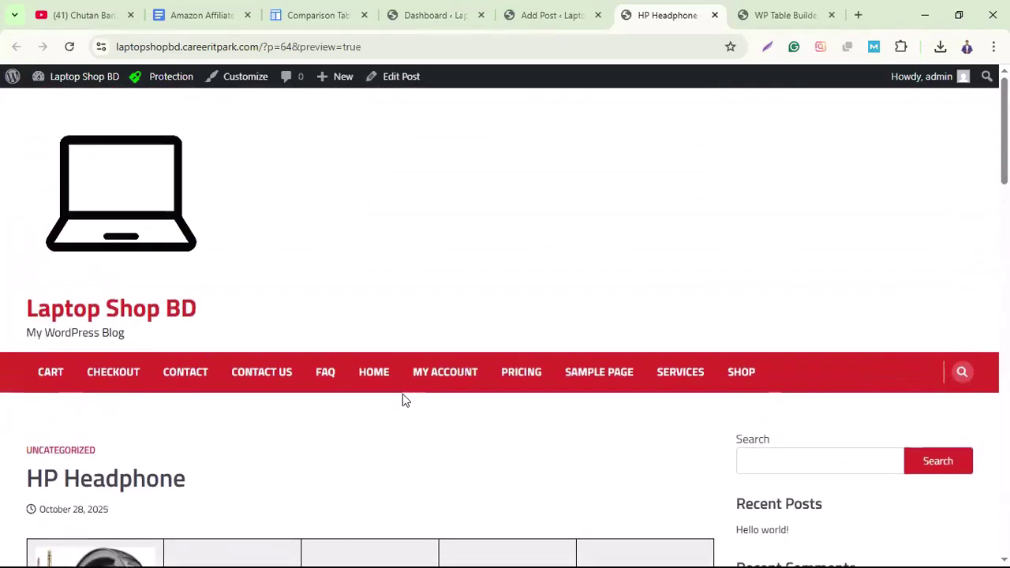
{"action": "scroll", "coordinate": [421, 433], "scroll_direction": "down", "scroll_amount": 4}
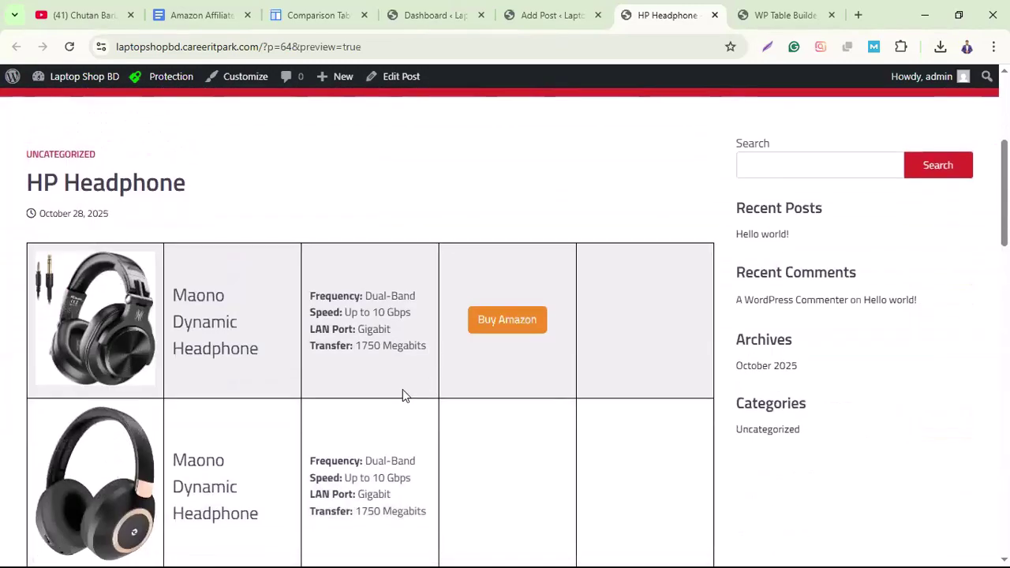
- Compare the Template 1 table on affiliatable.io with the WP Table Builder table and its appearance in the post preview
{"action": "left_click", "coordinate": [449, 10]}
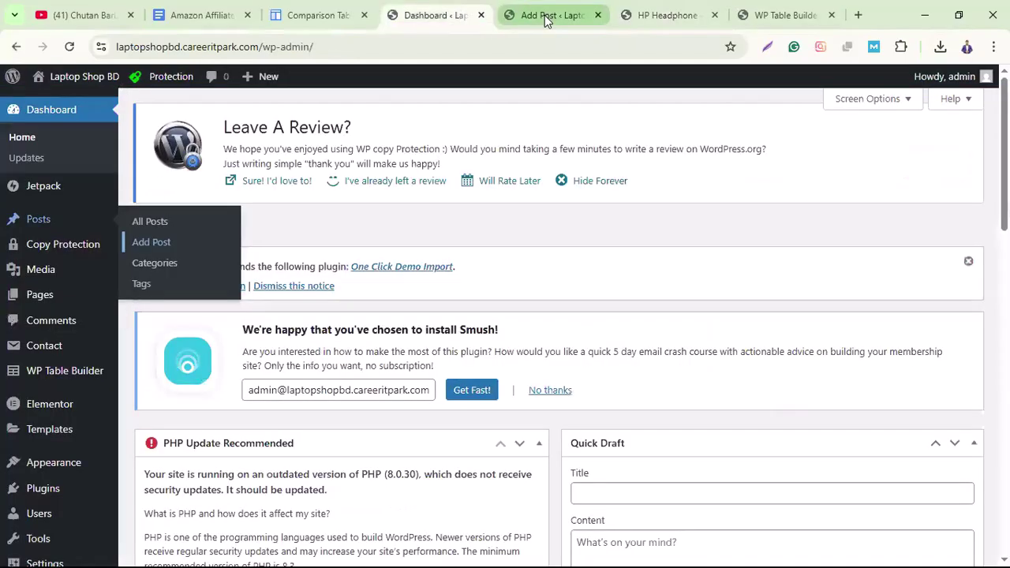
{"action": "left_click", "coordinate": [541, 15]}
{"action": "left_click", "coordinate": [347, 16]}
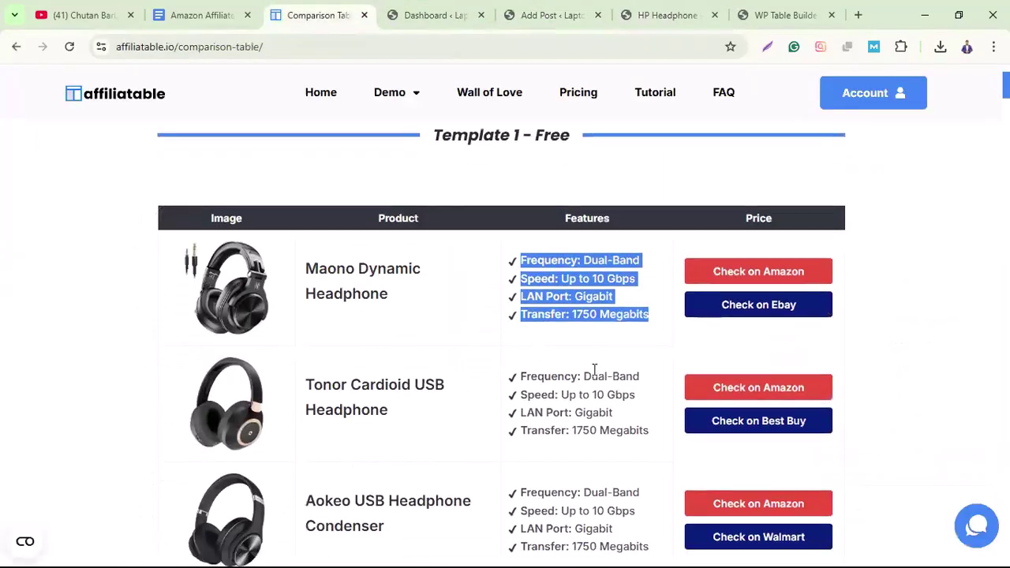
{"action": "scroll", "coordinate": [268, 327], "scroll_direction": "down", "scroll_amount": 3}
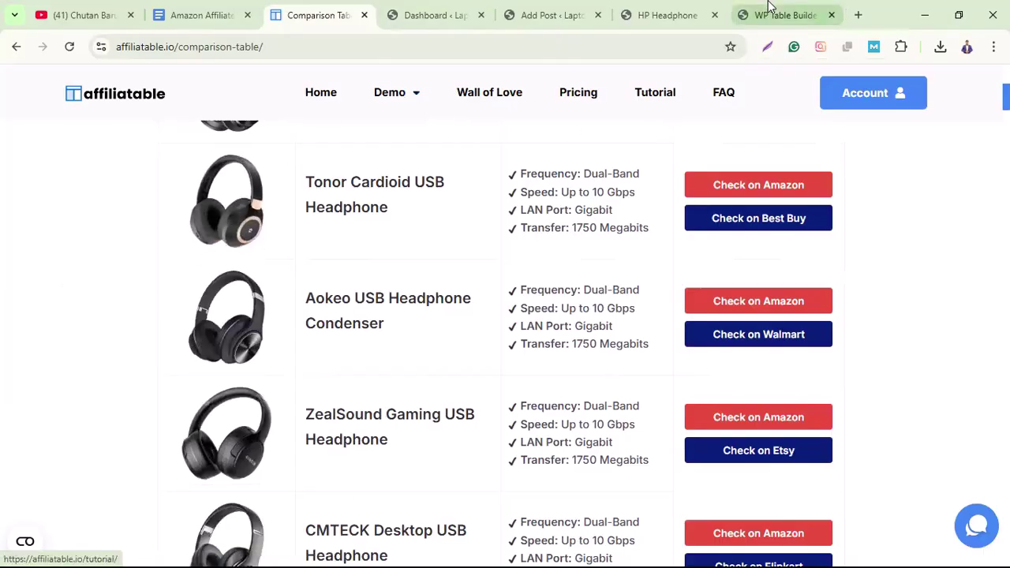
{"action": "left_click", "coordinate": [793, 15]}
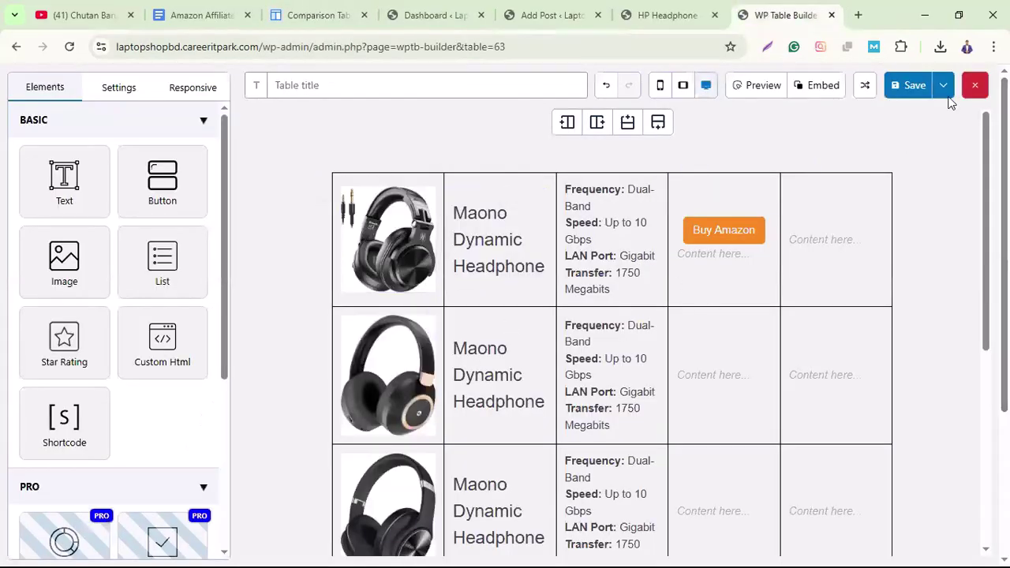
{"action": "left_click", "coordinate": [662, 15]}
{"action": "scroll", "coordinate": [452, 495], "scroll_direction": "down", "scroll_amount": 8}
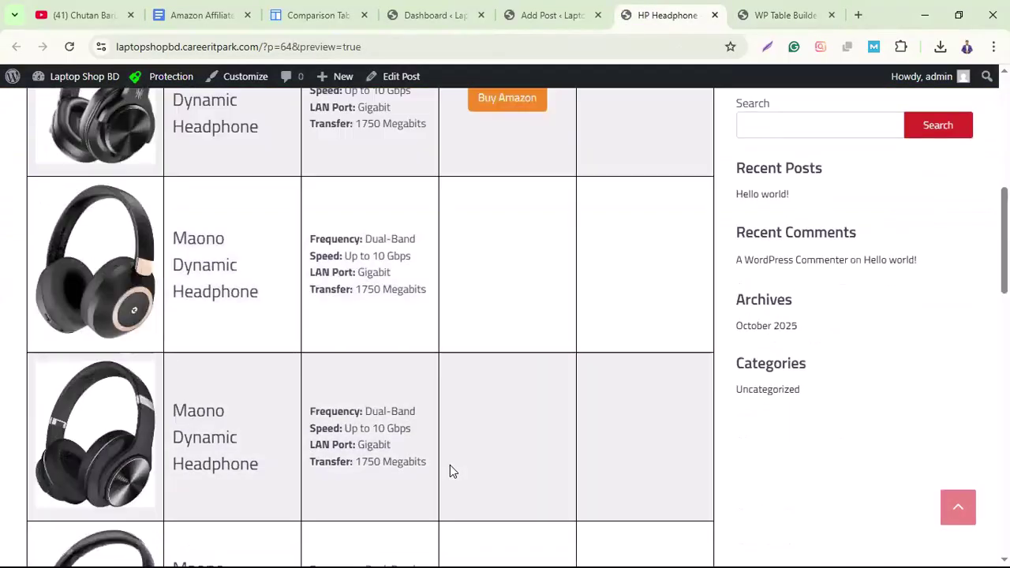
{"action": "scroll", "coordinate": [465, 484], "scroll_direction": "up", "scroll_amount": 4}
{"action": "scroll", "coordinate": [554, 496], "scroll_direction": "up", "scroll_amount": 6}
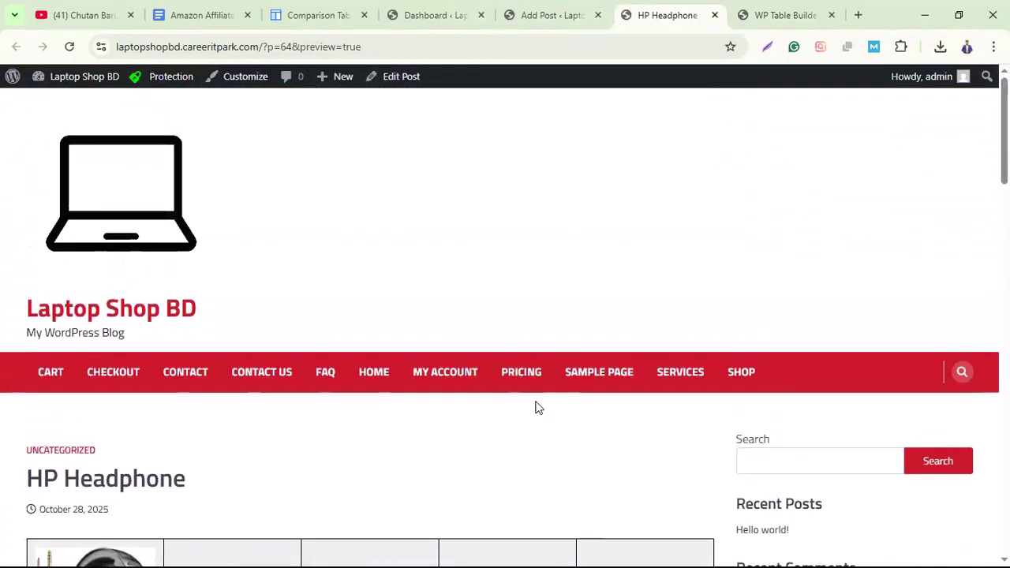
- Return to the post editor, show the post in the Mobile view and examine how the headphone table fits
{"action": "left_click", "coordinate": [557, 26]}
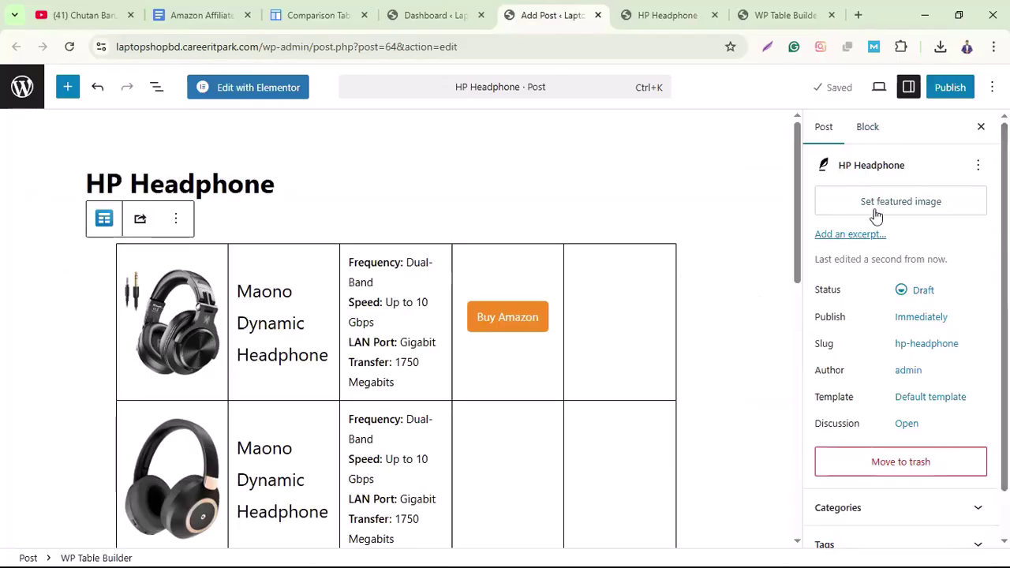
{"action": "left_click", "coordinate": [879, 88]}
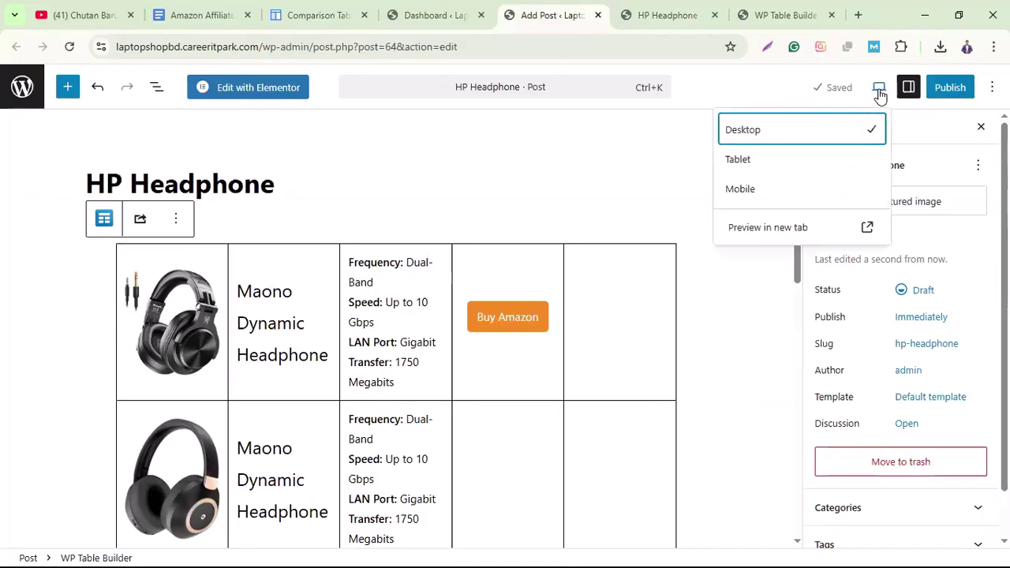
{"action": "left_click", "coordinate": [756, 192]}
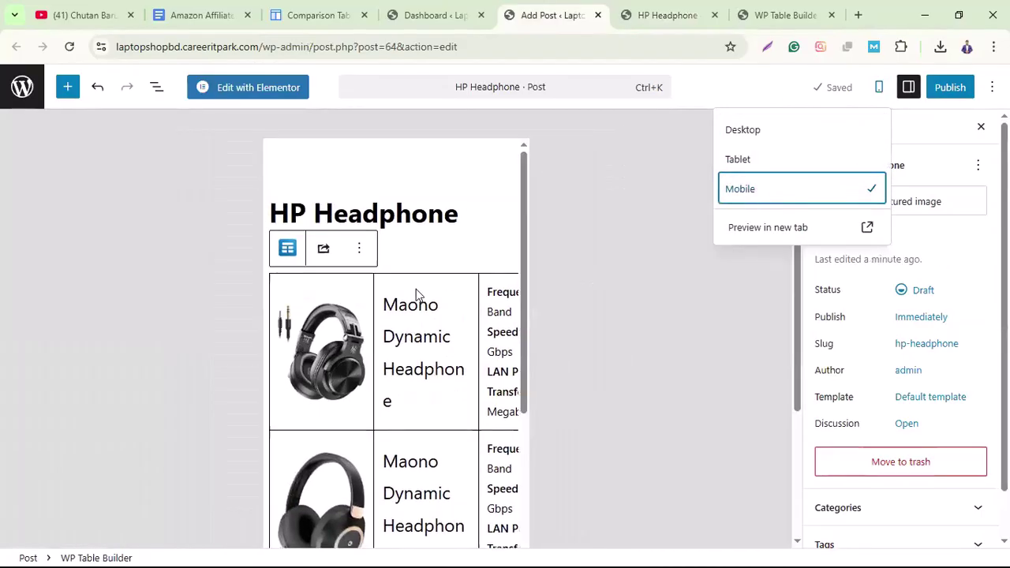
{"action": "scroll", "coordinate": [442, 347], "scroll_direction": "down", "scroll_amount": 2}
{"action": "scroll", "coordinate": [444, 350], "scroll_direction": "up", "scroll_amount": 2}
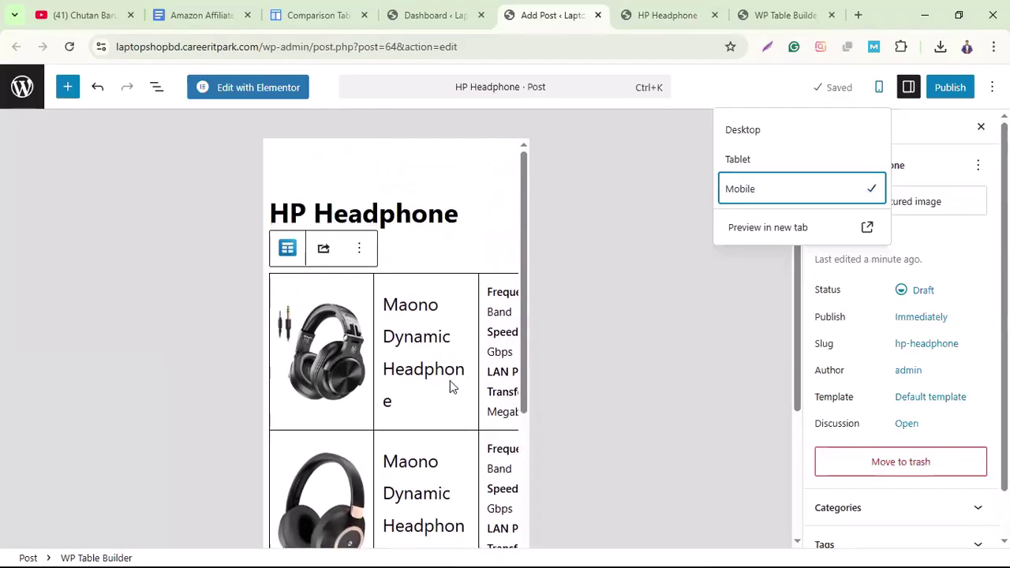
{"action": "scroll", "coordinate": [453, 386], "scroll_direction": "down", "scroll_amount": 2}
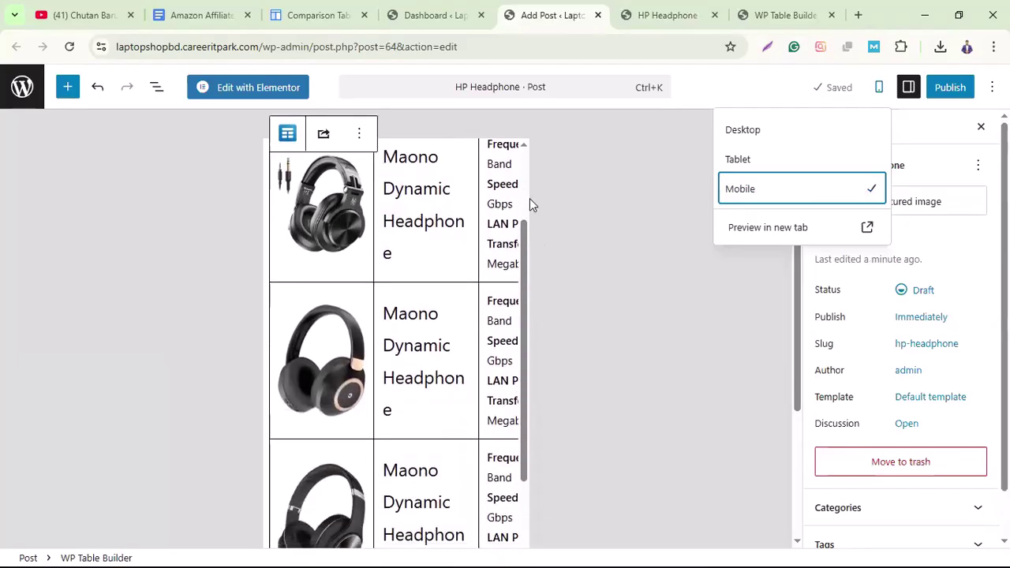
{"action": "scroll", "coordinate": [471, 241], "scroll_direction": "up", "scroll_amount": 2}
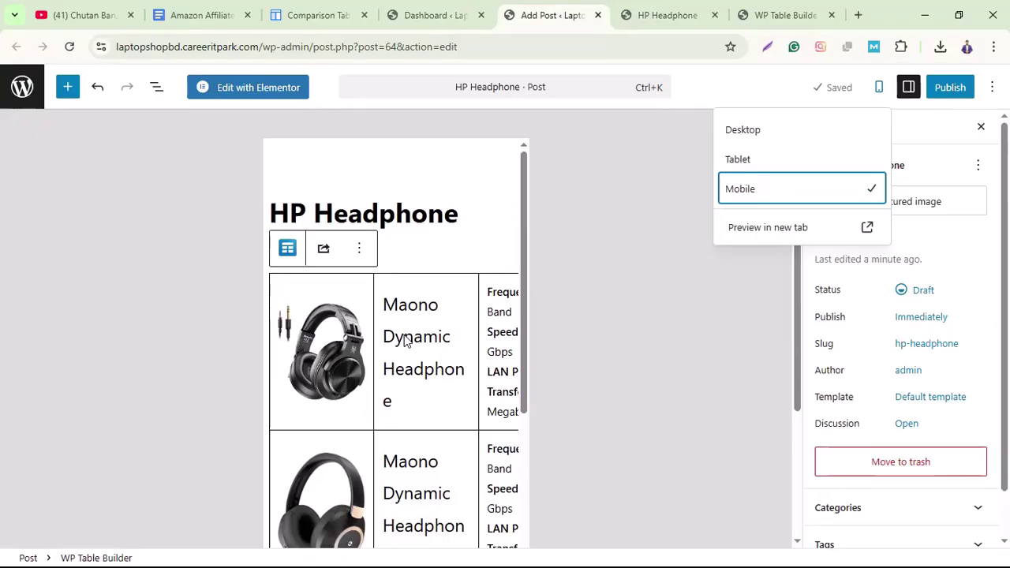
- Restore the editor's Desktop view and publish the "HP Headphone" post immediately with public visibility
{"action": "left_click", "coordinate": [754, 132]}
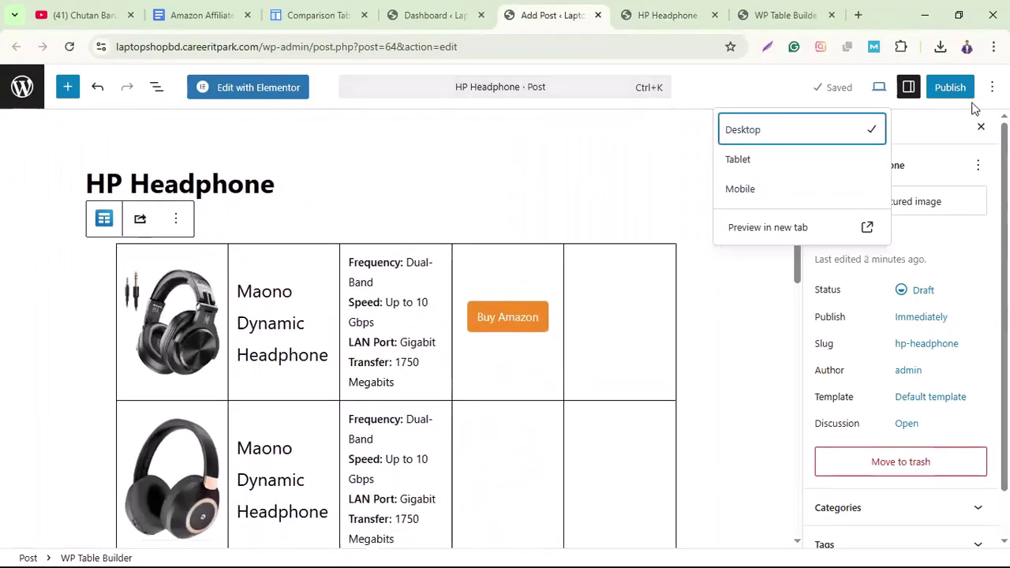
{"action": "left_click", "coordinate": [950, 101]}
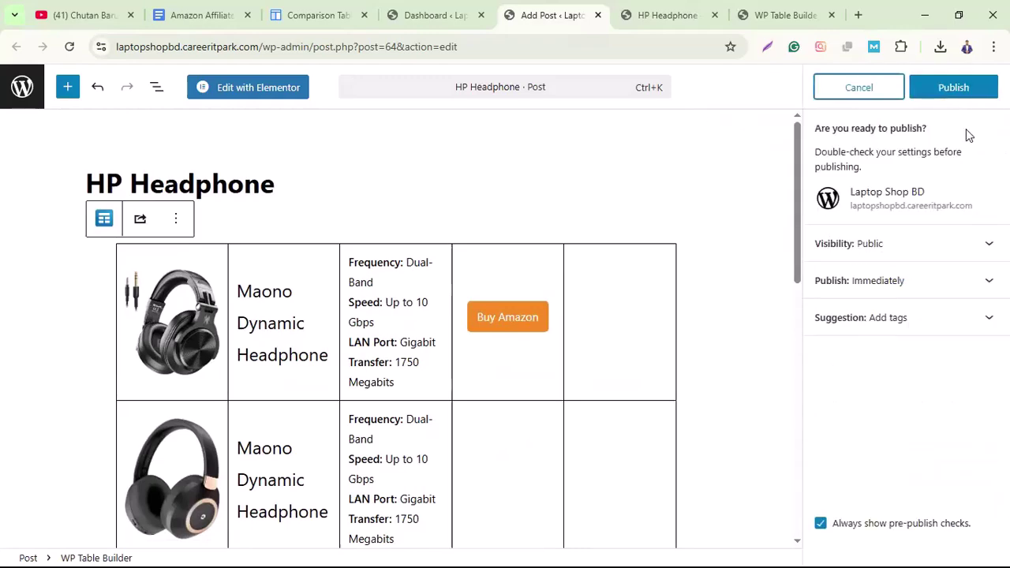
{"action": "left_click", "coordinate": [961, 88]}
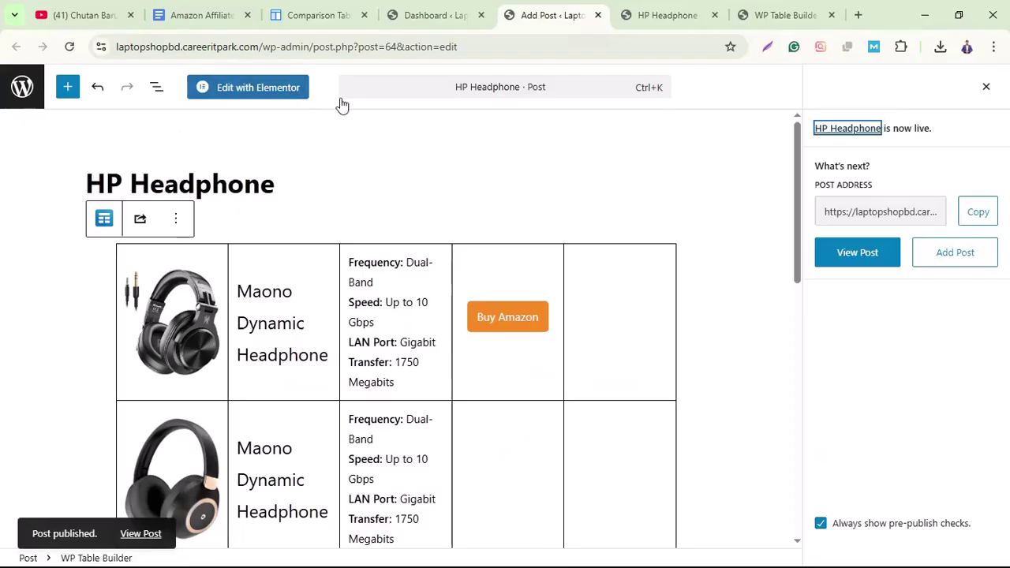
- Open the published "HP Headphone" post on the live site and examine the comparison table and the rest of the page
{"action": "left_click", "coordinate": [859, 259]}
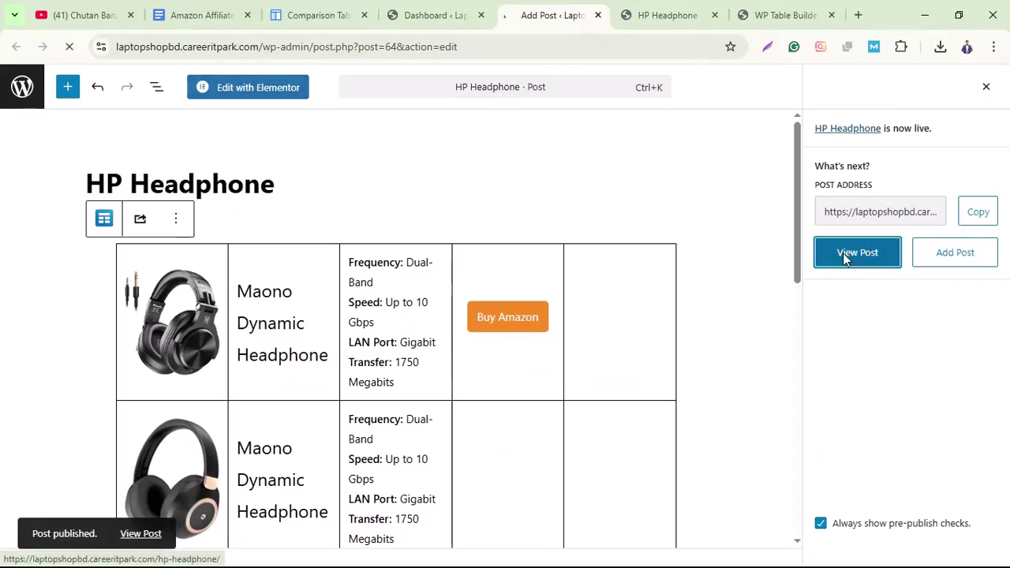
{"action": "scroll", "coordinate": [597, 462], "scroll_direction": "down", "scroll_amount": 4}
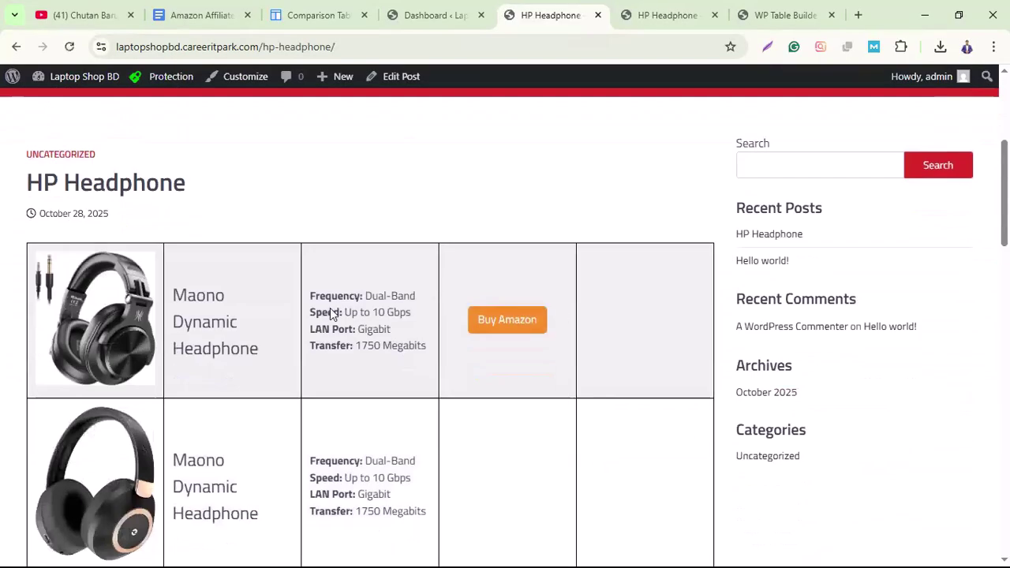
{"action": "scroll", "coordinate": [328, 367], "scroll_direction": "down", "scroll_amount": 5}
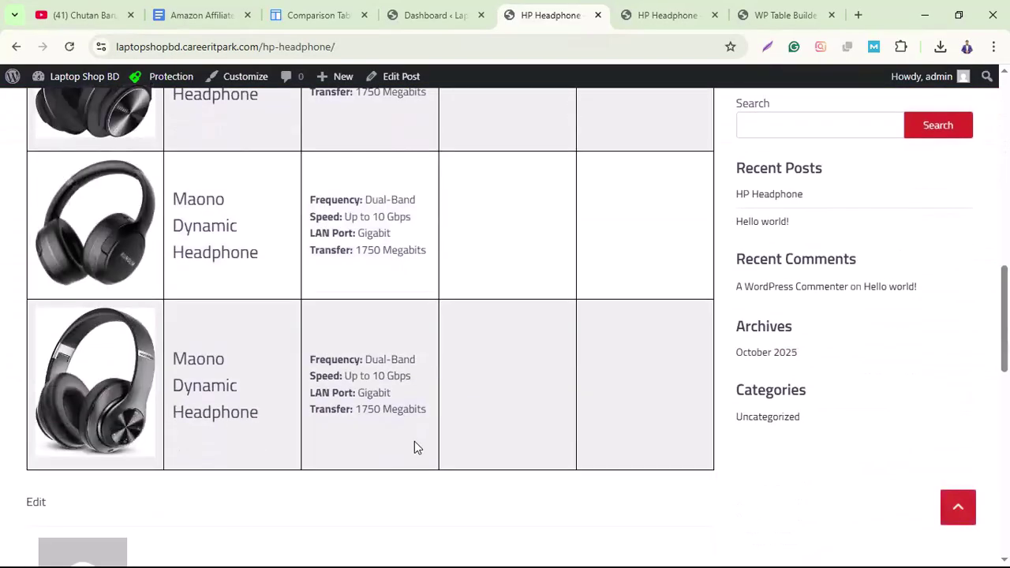
{"action": "scroll", "coordinate": [416, 448], "scroll_direction": "down", "scroll_amount": 3}
{"action": "scroll", "coordinate": [424, 468], "scroll_direction": "up", "scroll_amount": 4}
{"action": "scroll", "coordinate": [437, 466], "scroll_direction": "down", "scroll_amount": 10}
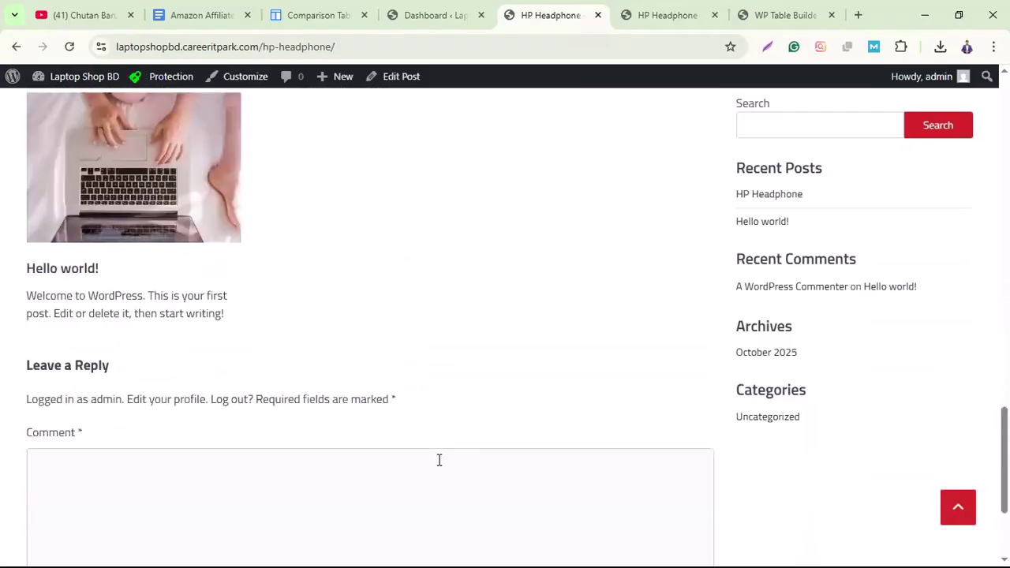
{"action": "scroll", "coordinate": [437, 460], "scroll_direction": "down", "scroll_amount": 2}
{"action": "scroll", "coordinate": [244, 419], "scroll_direction": "up", "scroll_amount": 5}
{"action": "scroll", "coordinate": [426, 416], "scroll_direction": "up", "scroll_amount": 5}
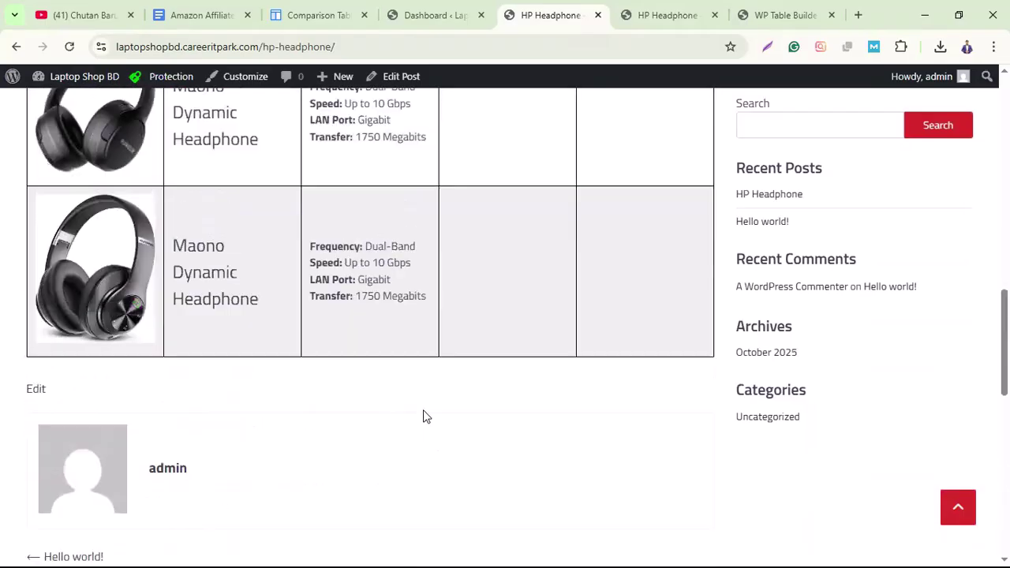
{"action": "scroll", "coordinate": [453, 407], "scroll_direction": "up", "scroll_amount": 10}
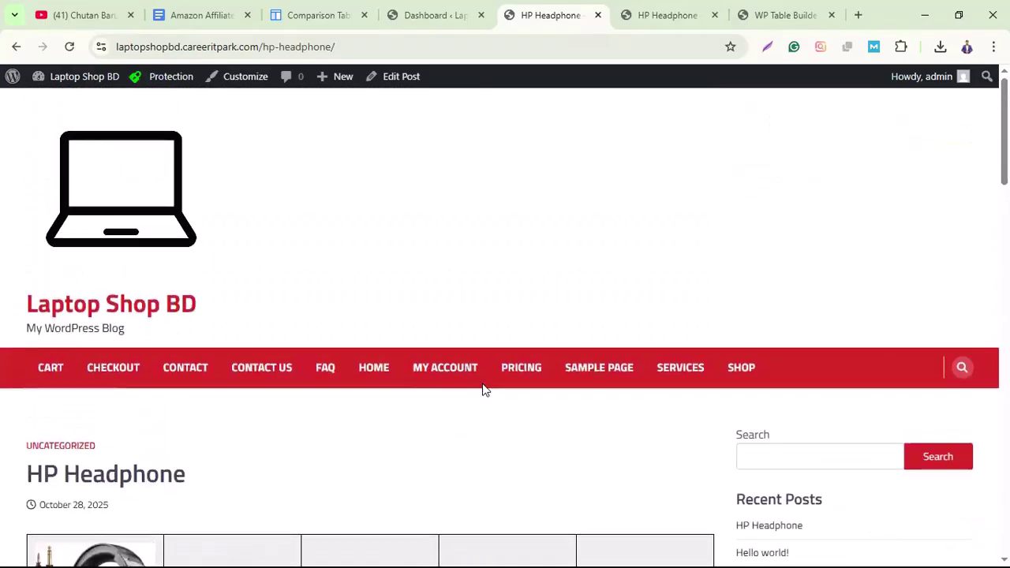
{"action": "scroll", "coordinate": [484, 388], "scroll_direction": "down", "scroll_amount": 3}
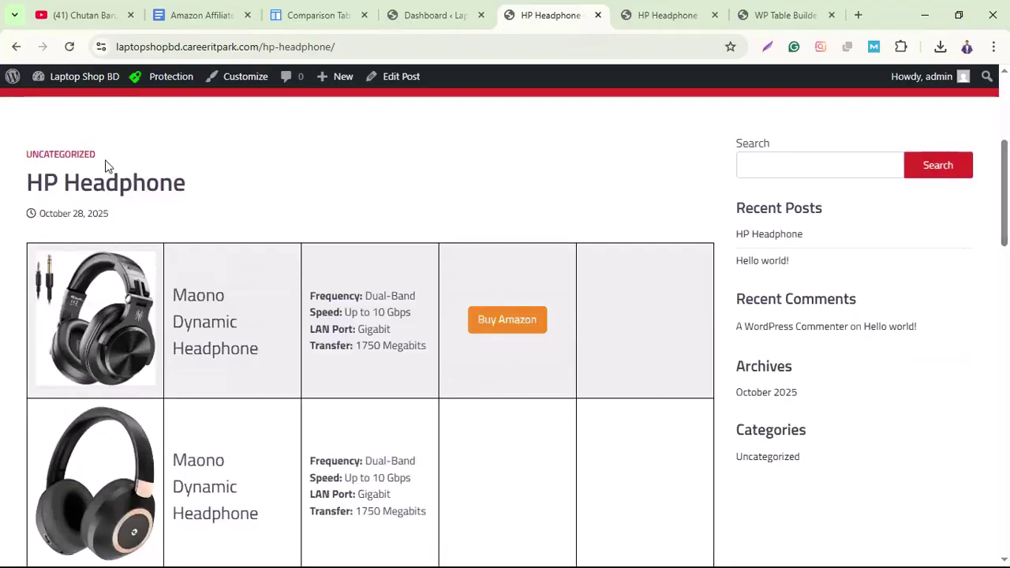
- Switch to the "Amazon Affiliate marketing" Google Docs document and look through its course outline down to Part-16 on the privacy policy page
{"action": "left_click", "coordinate": [211, 14]}
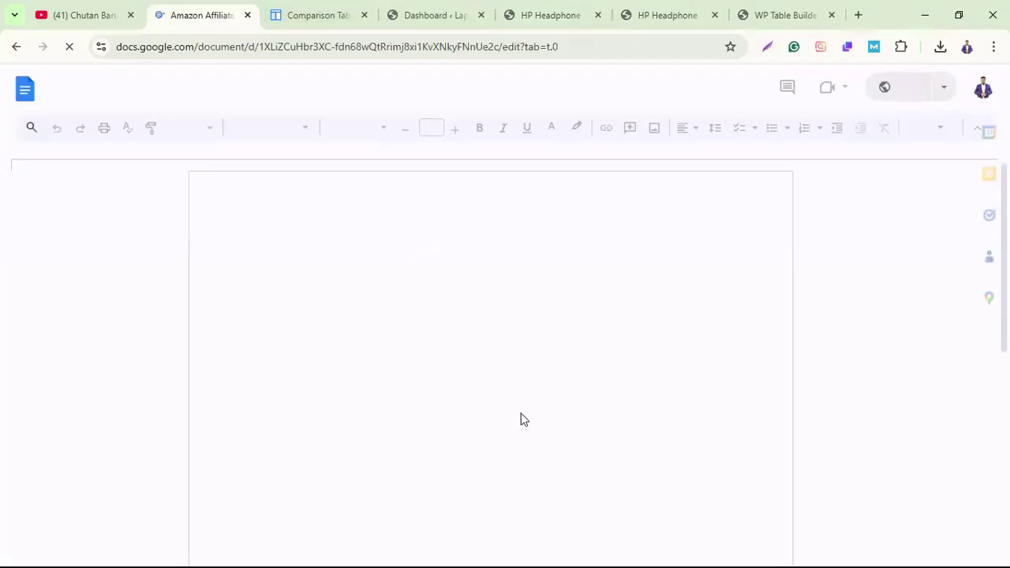
{"action": "scroll", "coordinate": [536, 424], "scroll_direction": "down", "scroll_amount": 4}
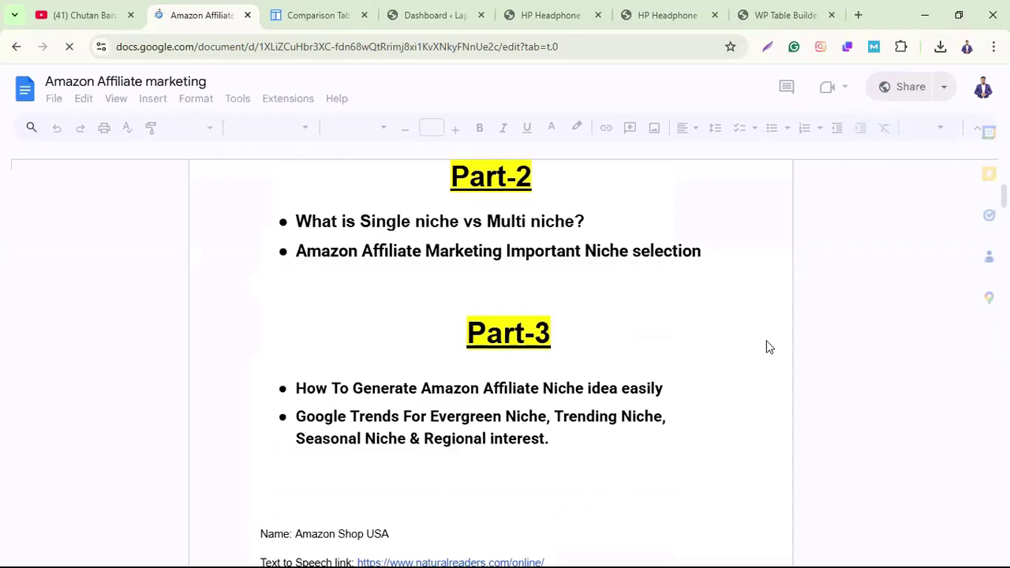
{"action": "scroll", "coordinate": [646, 399], "scroll_direction": "down", "scroll_amount": 15}
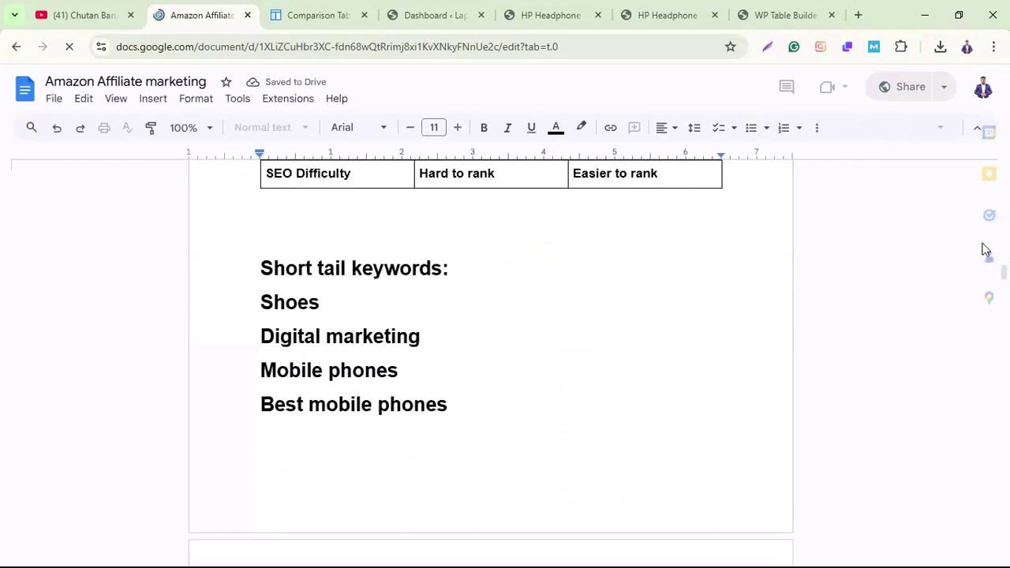
{"action": "scroll", "coordinate": [683, 313], "scroll_direction": "down", "scroll_amount": 20}
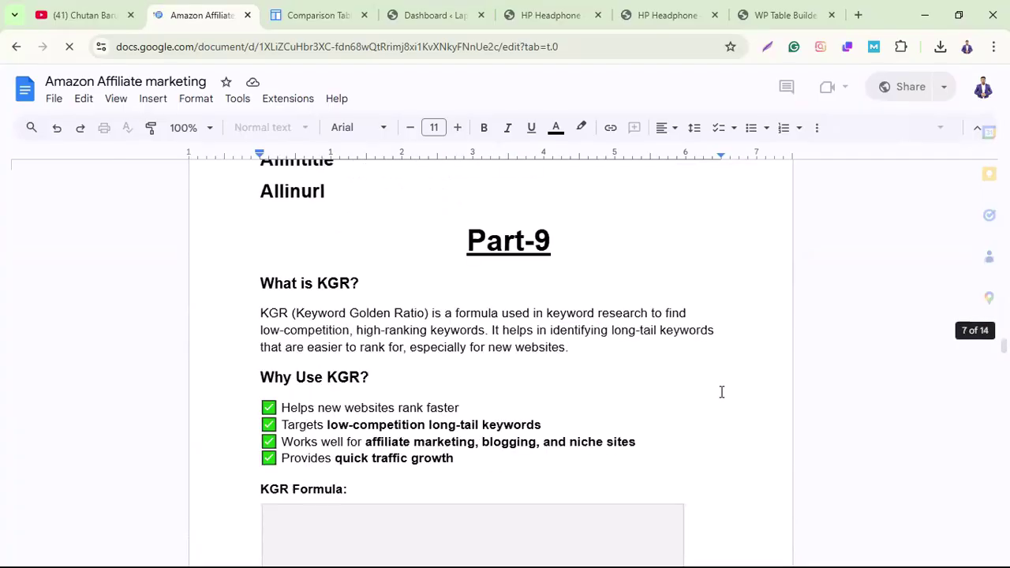
{"action": "scroll", "coordinate": [721, 392], "scroll_direction": "down", "scroll_amount": 20}
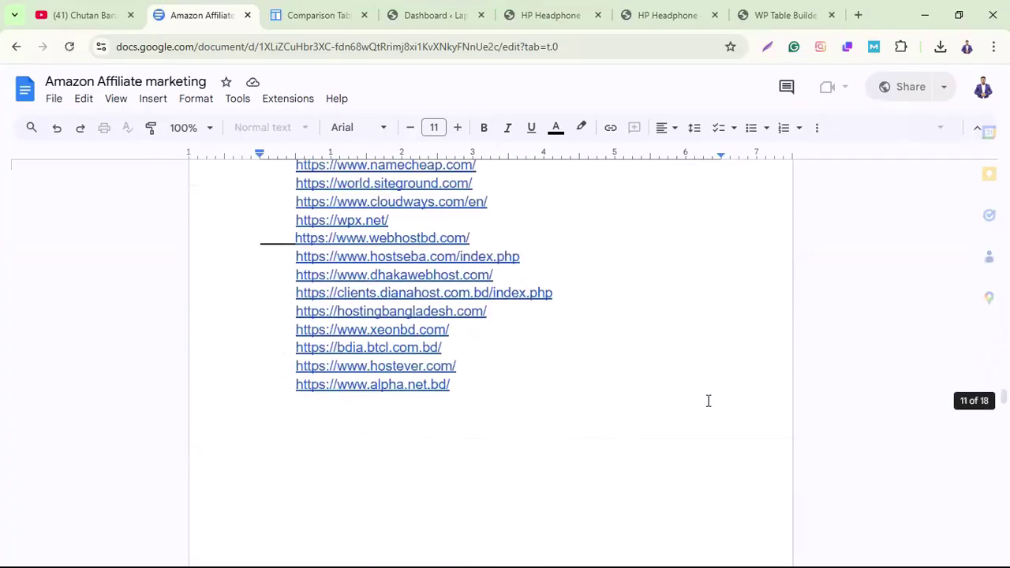
{"action": "scroll", "coordinate": [708, 400], "scroll_direction": "down", "scroll_amount": 20}
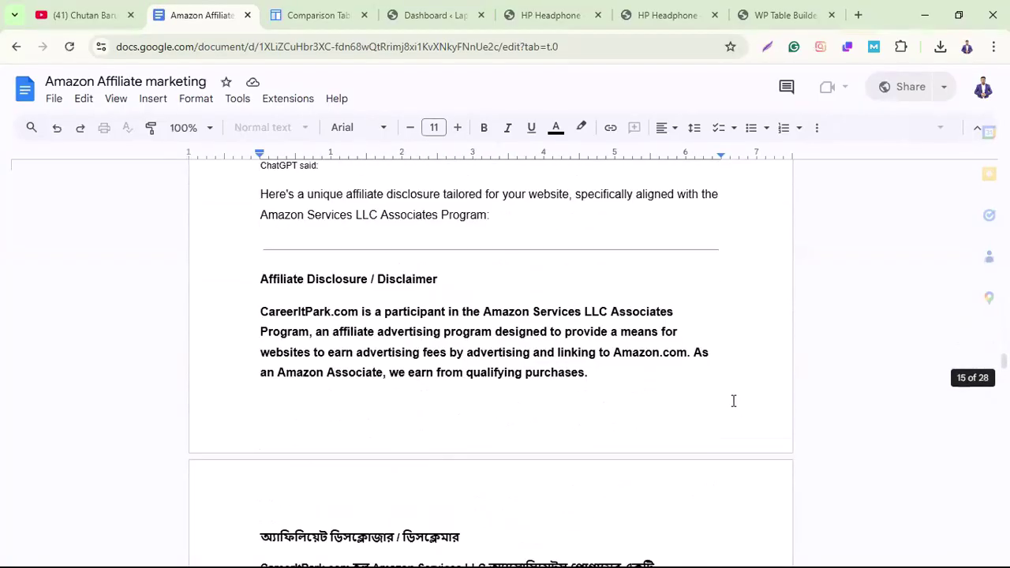
{"action": "scroll", "coordinate": [733, 401], "scroll_direction": "down", "scroll_amount": 10}
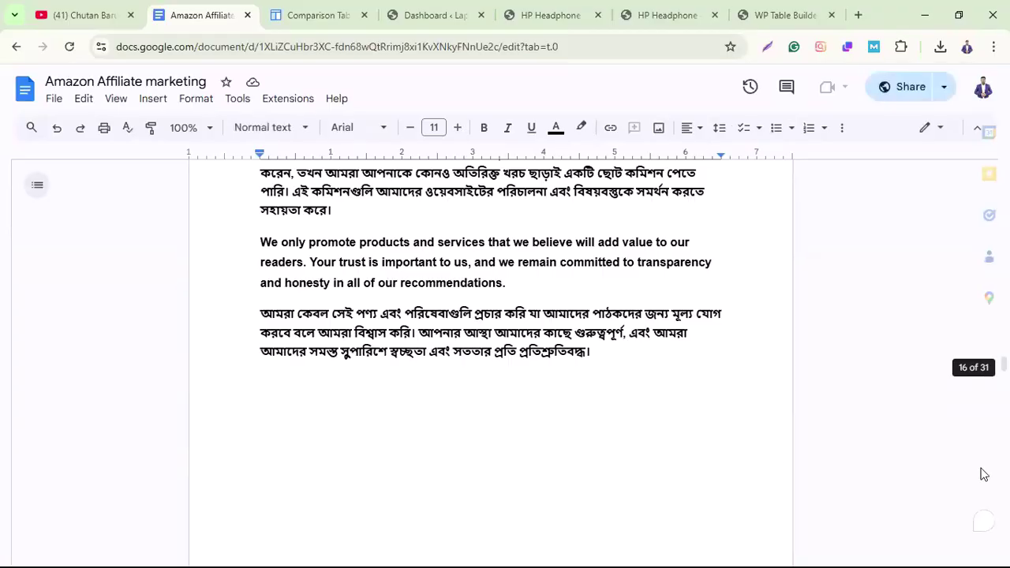
{"action": "scroll", "coordinate": [519, 402], "scroll_direction": "down", "scroll_amount": 5}
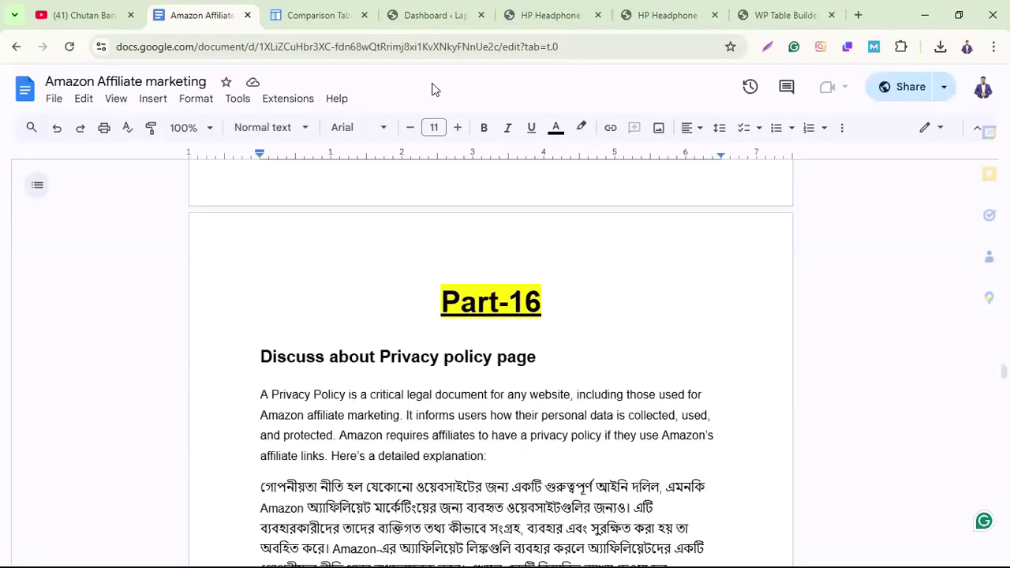
- Return to the live "HP Headphone" post and review its comparison table rows and page header once more
{"action": "left_click", "coordinate": [426, 15]}
{"action": "left_click", "coordinate": [549, 17]}
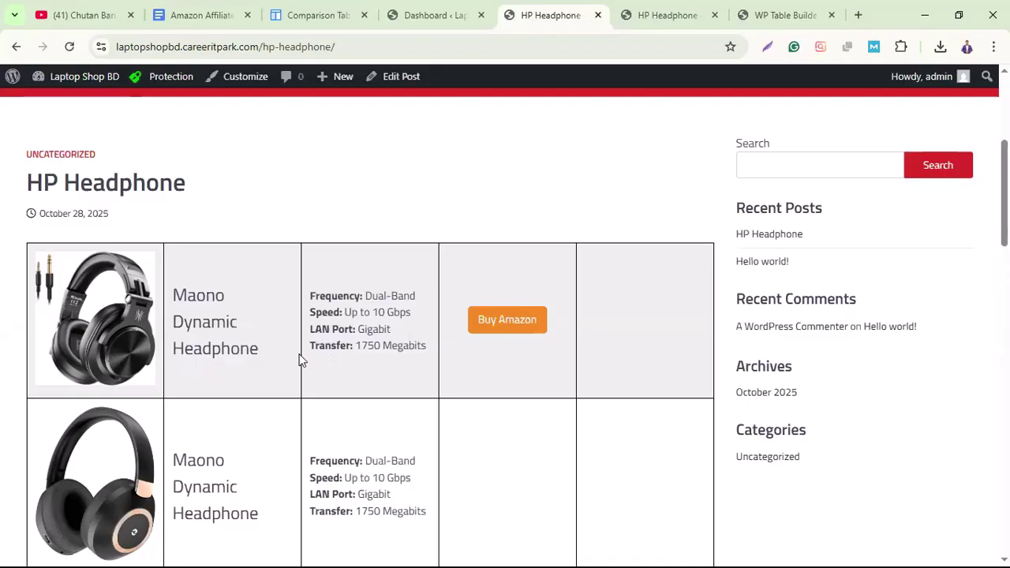
{"action": "scroll", "coordinate": [536, 359], "scroll_direction": "down", "scroll_amount": 3}
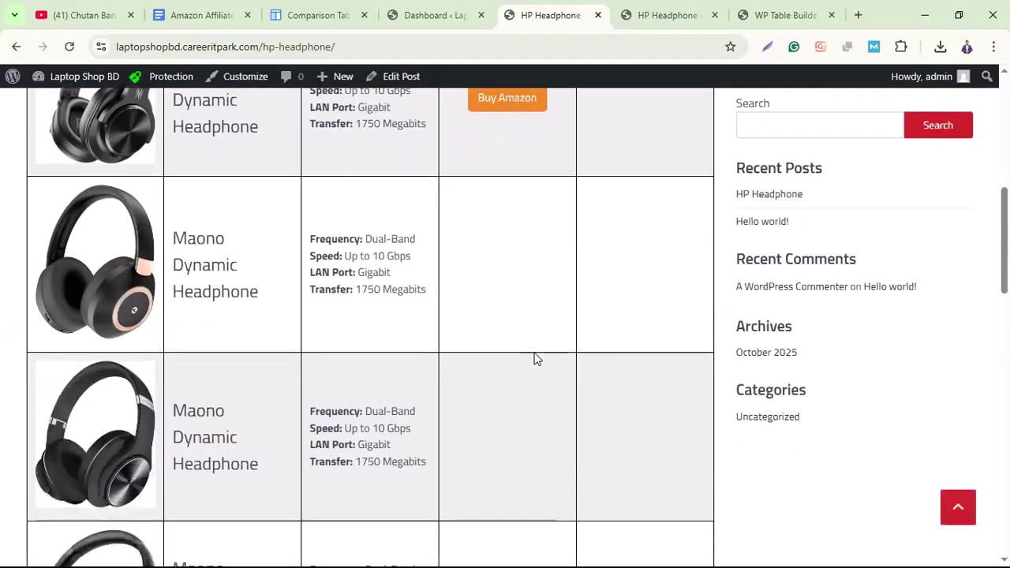
{"action": "scroll", "coordinate": [536, 359], "scroll_direction": "up", "scroll_amount": 8}
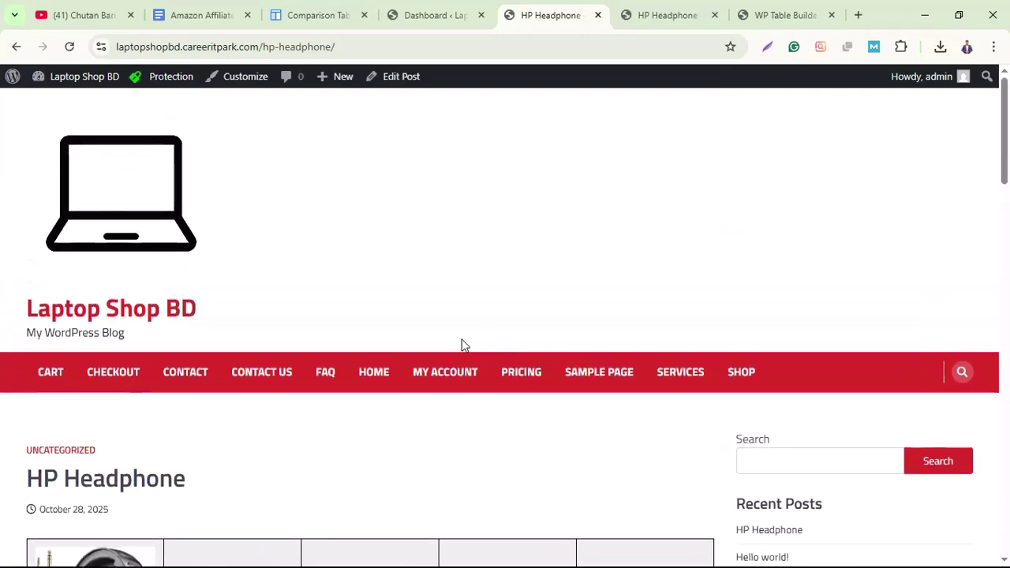